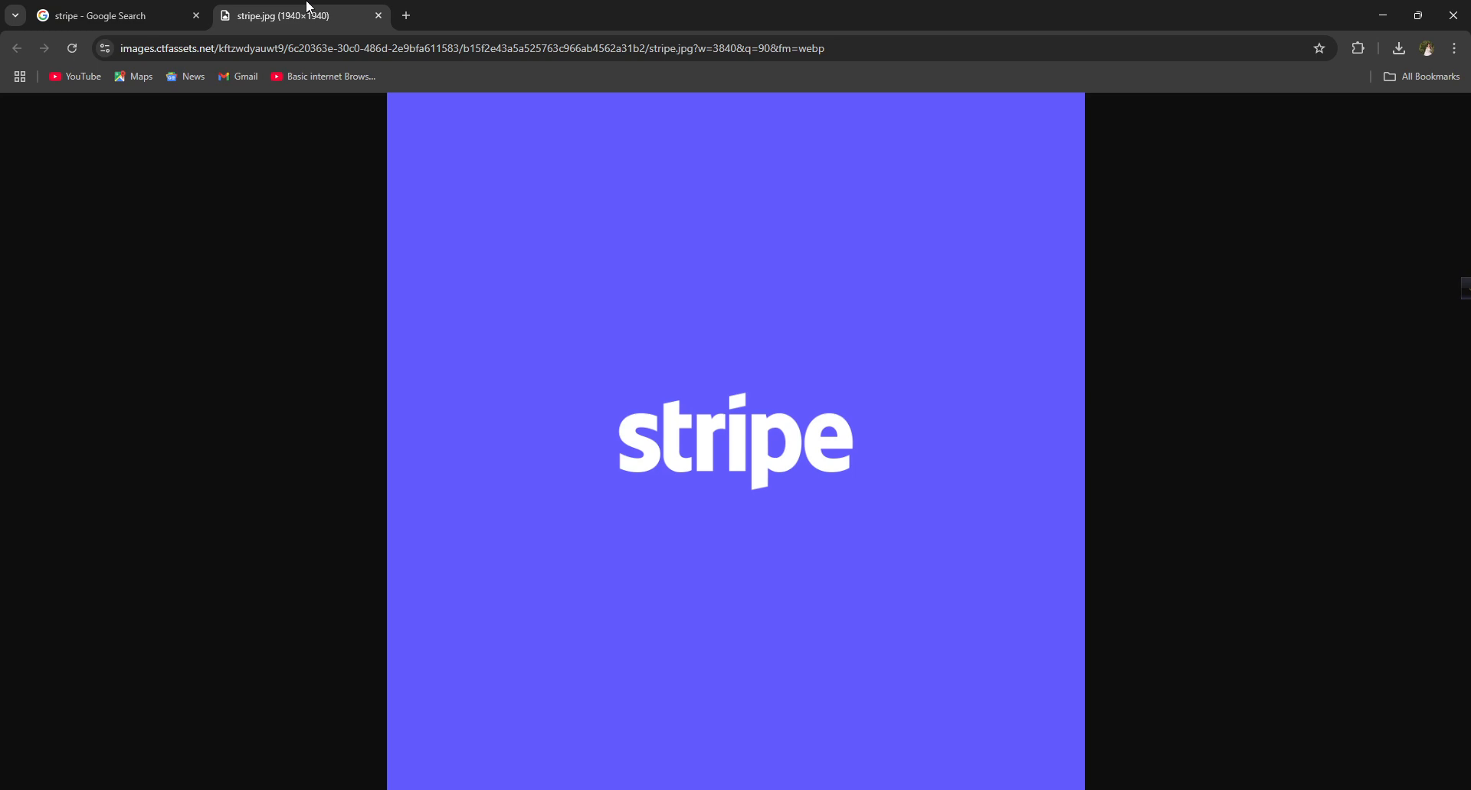
Step: Switch back to the 'stripe - Google Search' tab from the stripe.jpg image tab
click(95, 6)
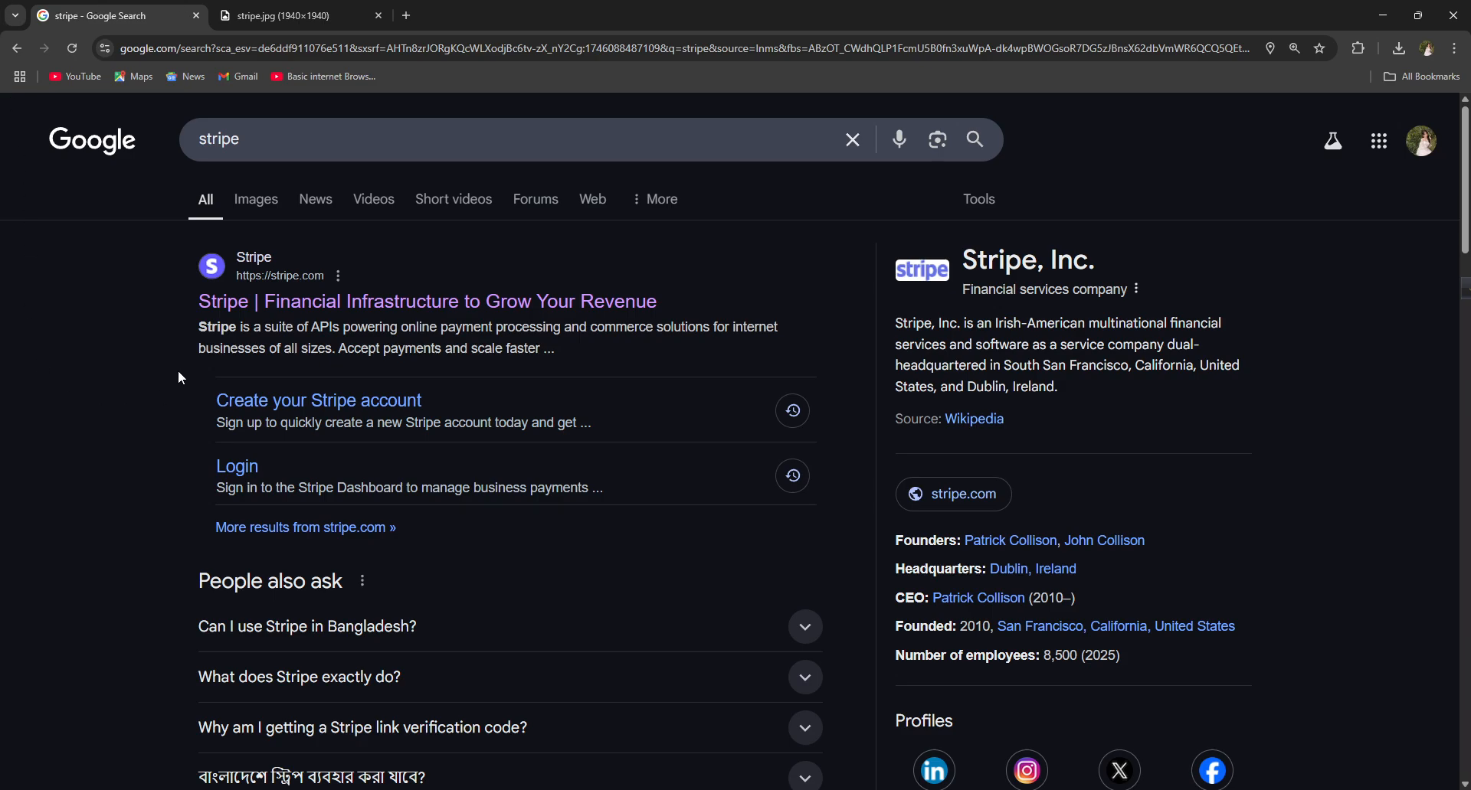
Step: Open stripe.com from the search results and sign in to the sandbox dashboard
click(238, 306)
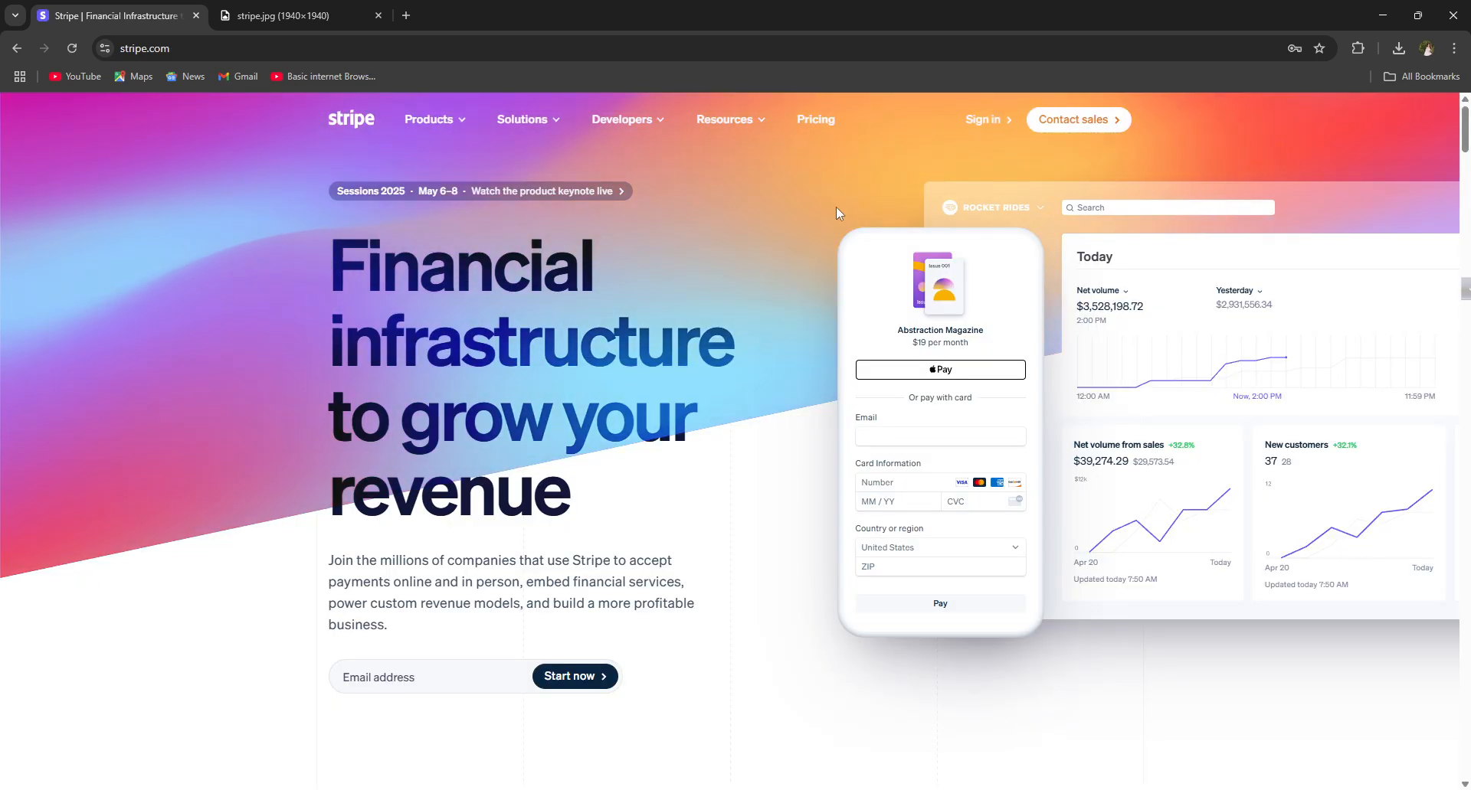
click(980, 120)
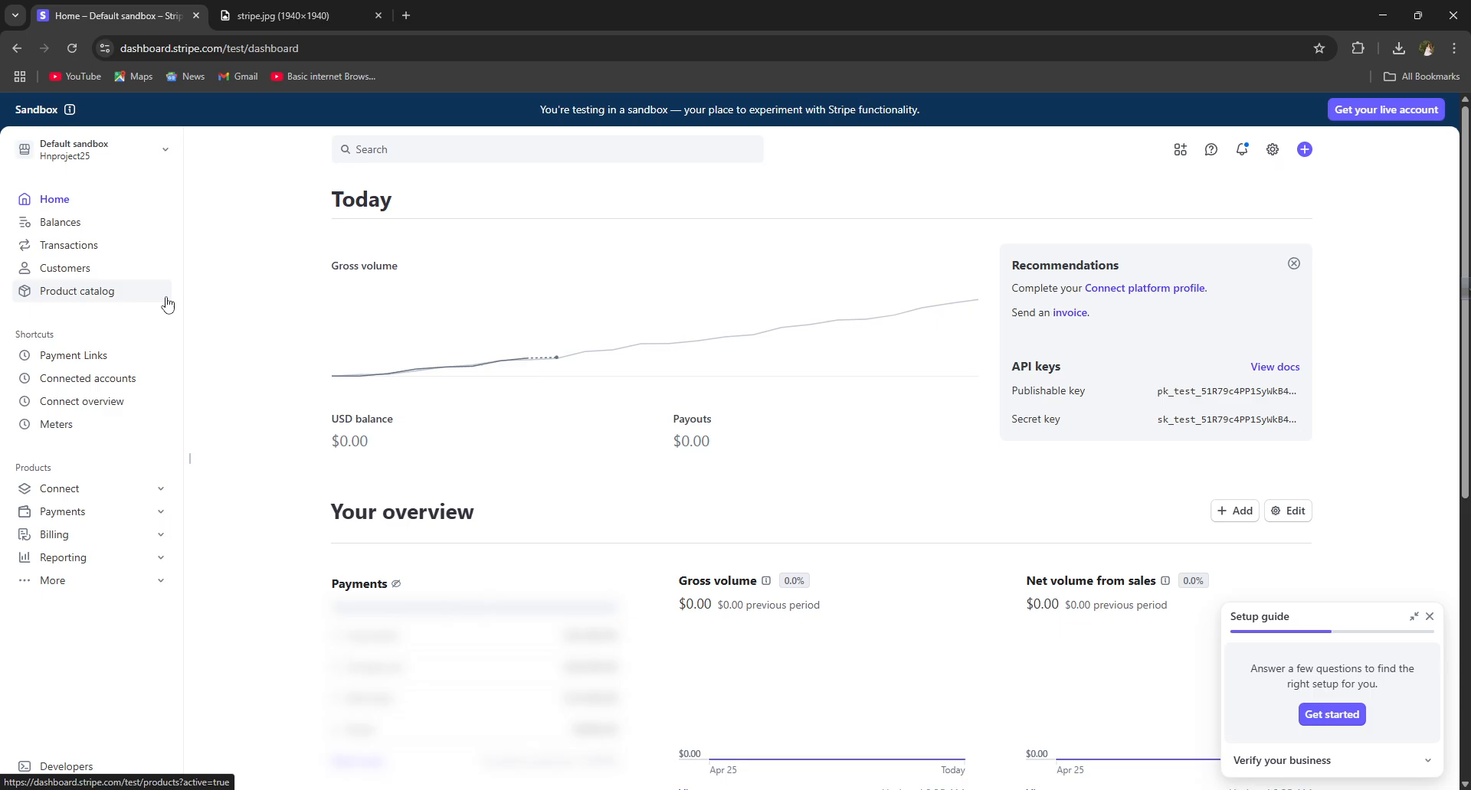
Step: Expand More and Connect in the sidebar to reveal Overview, Tax forms and Capital
click(86, 138)
click(75, 148)
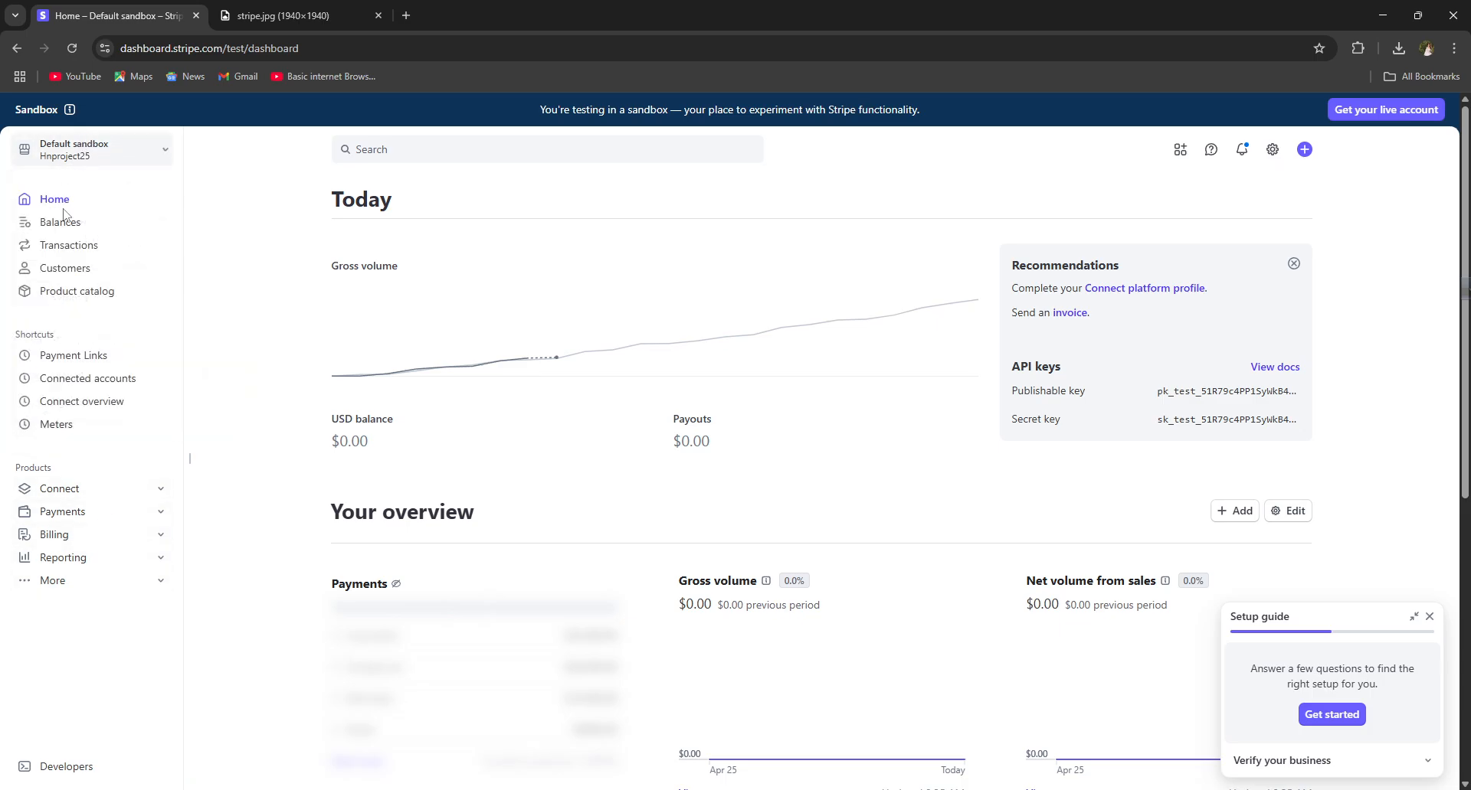
click(75, 581)
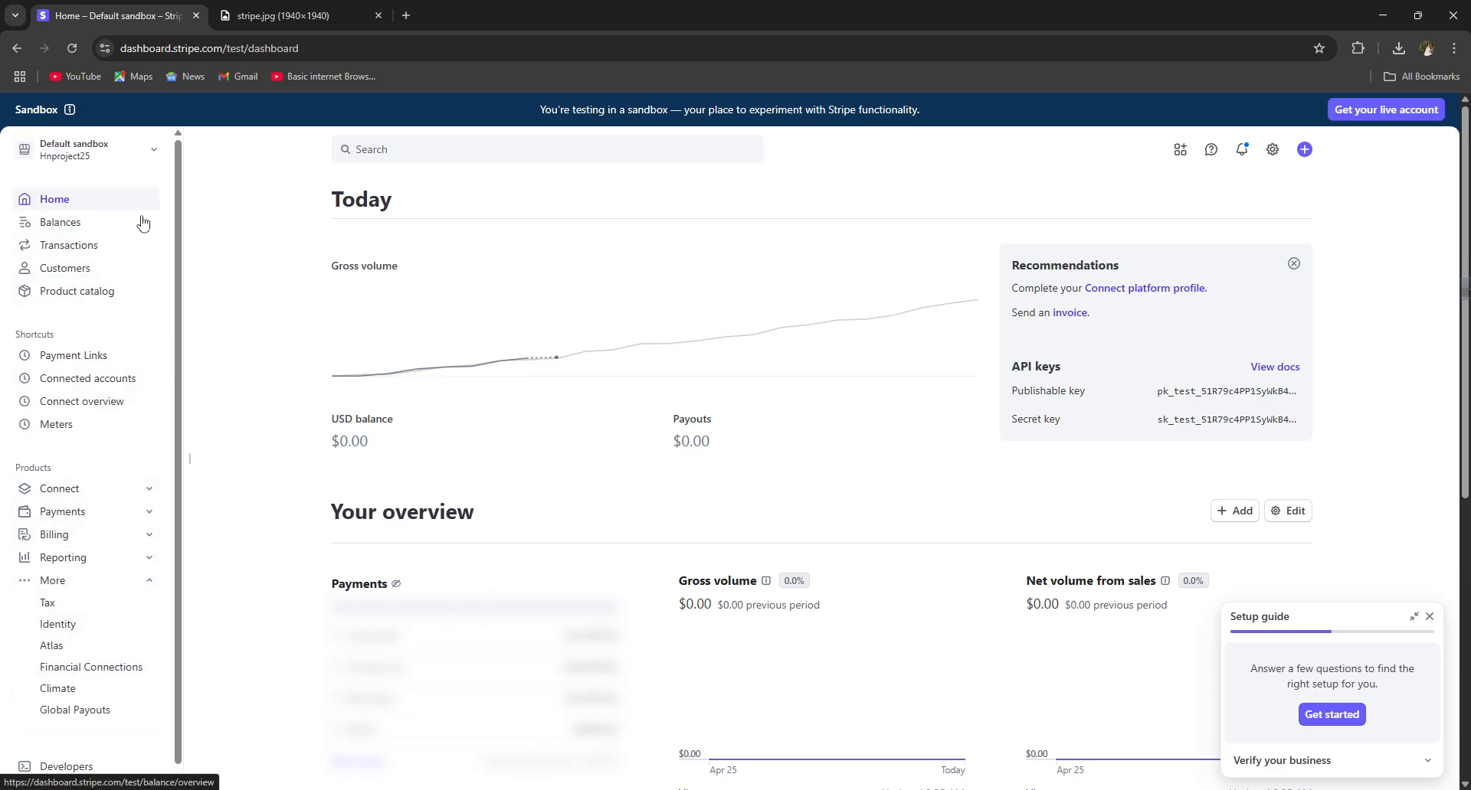
scroll(377, 416, down, 4)
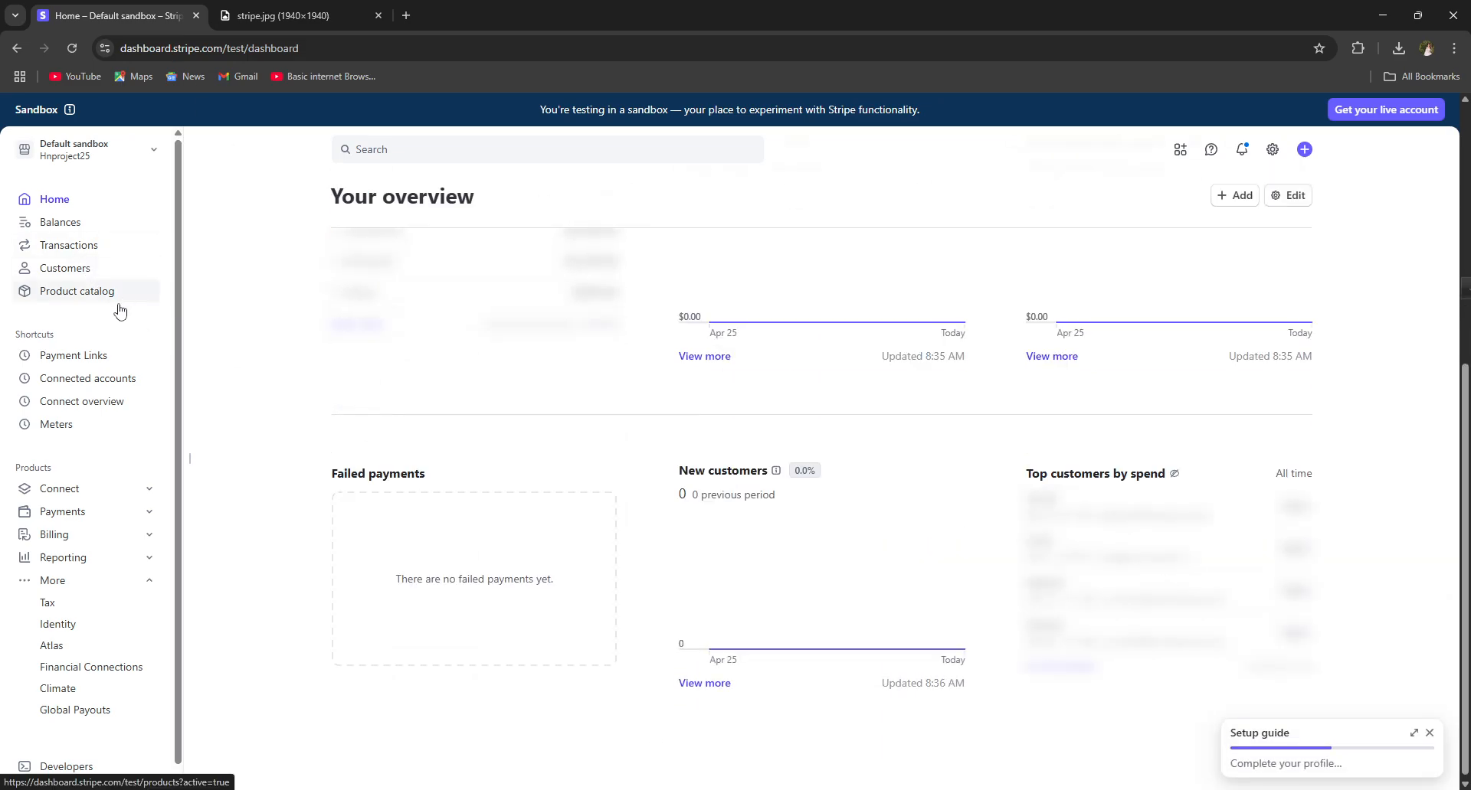
scroll(20, 306, up, 4)
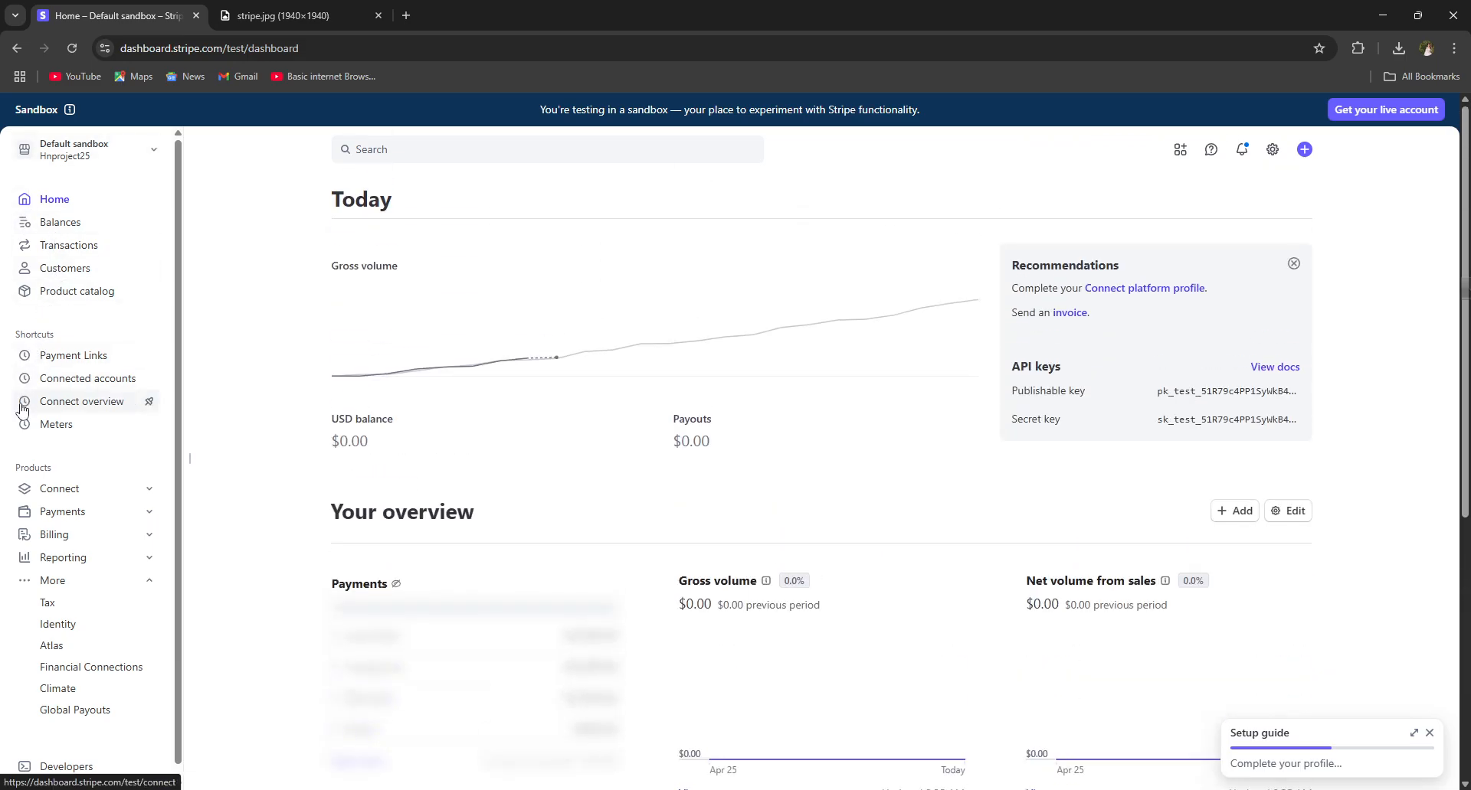
click(34, 494)
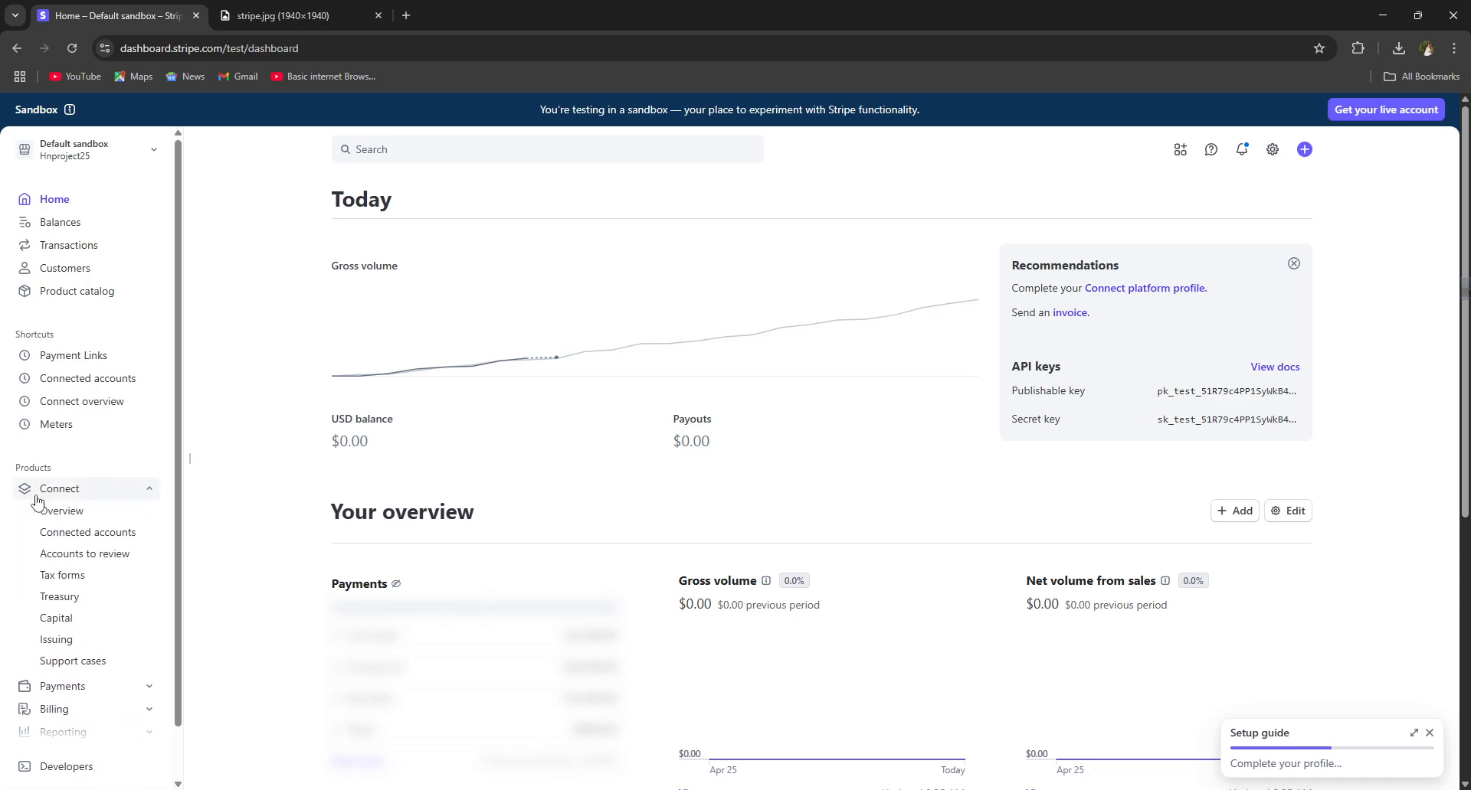
scroll(61, 597, down, 1)
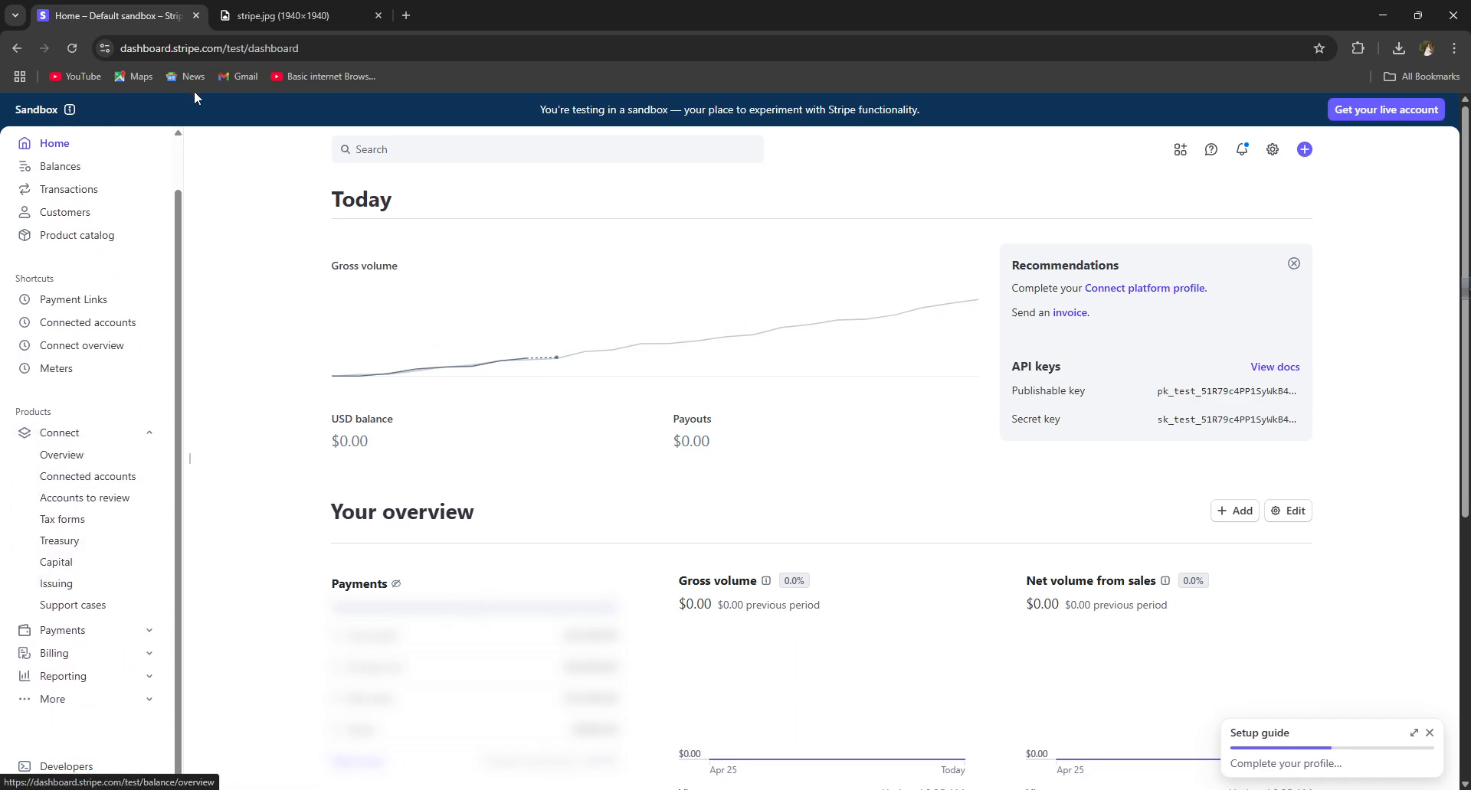
Step: Search the dashboard for 'INVO' and open the Billing invoice settings
click(457, 154)
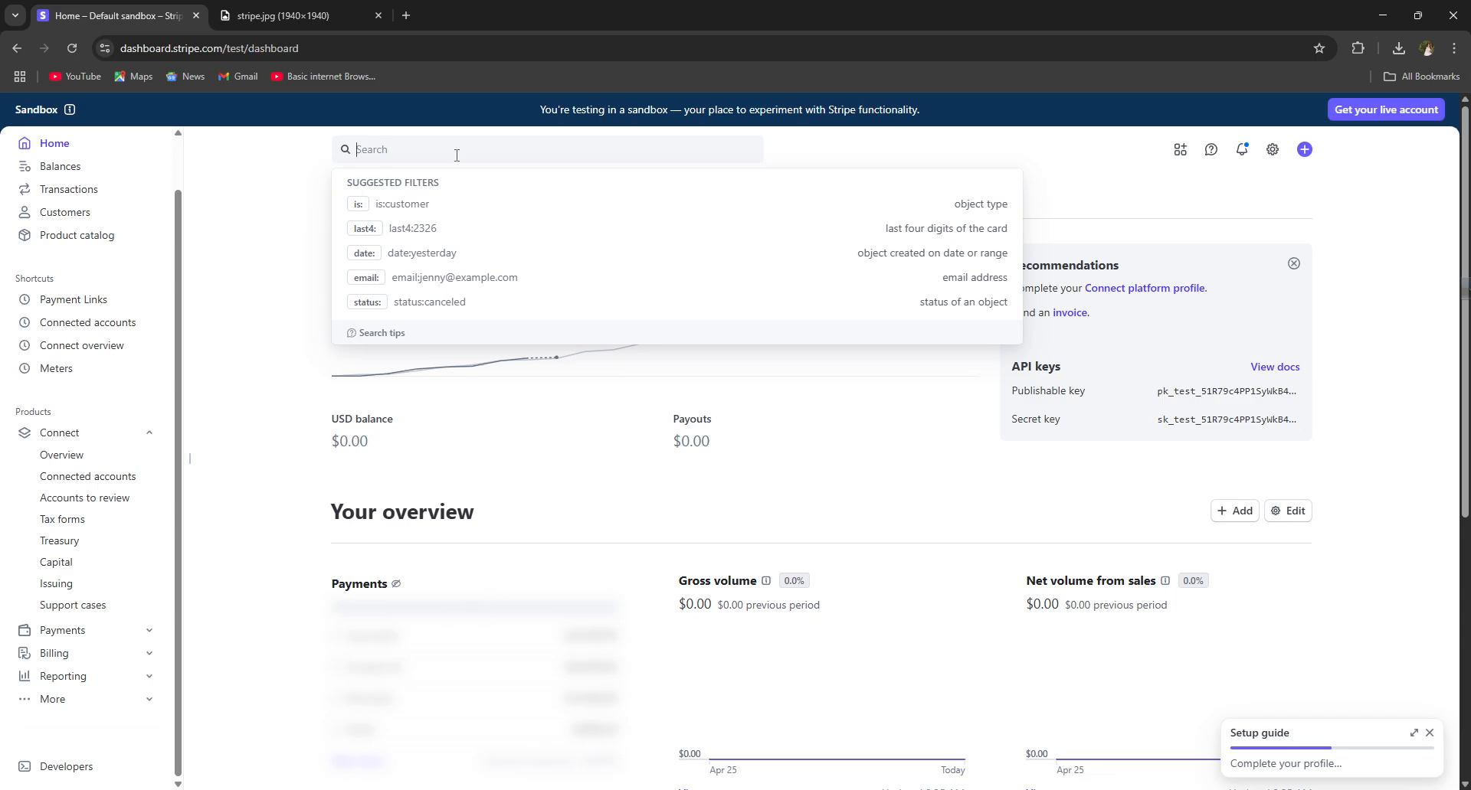
text(Im)
key(BackSpace)
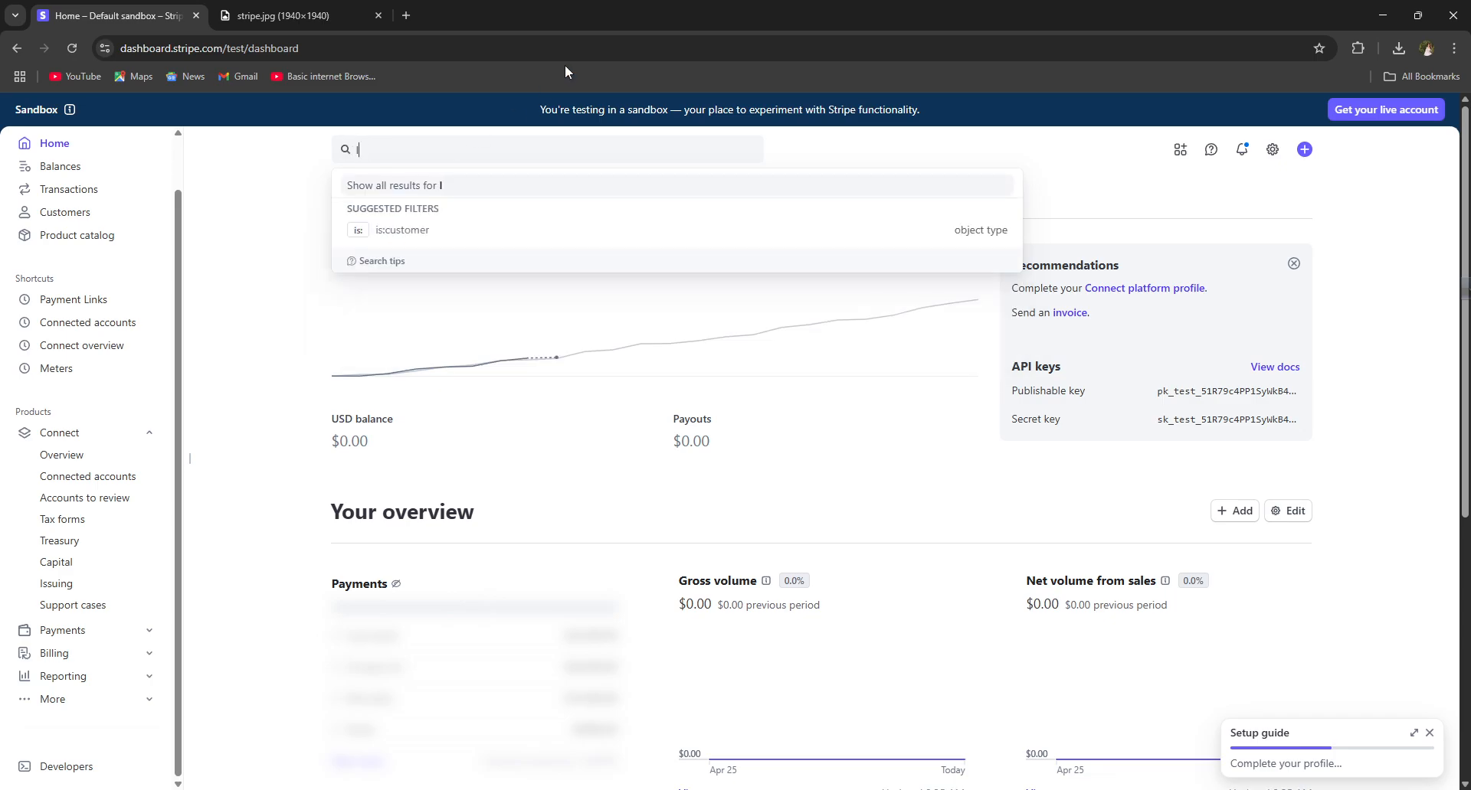
text(NVO)
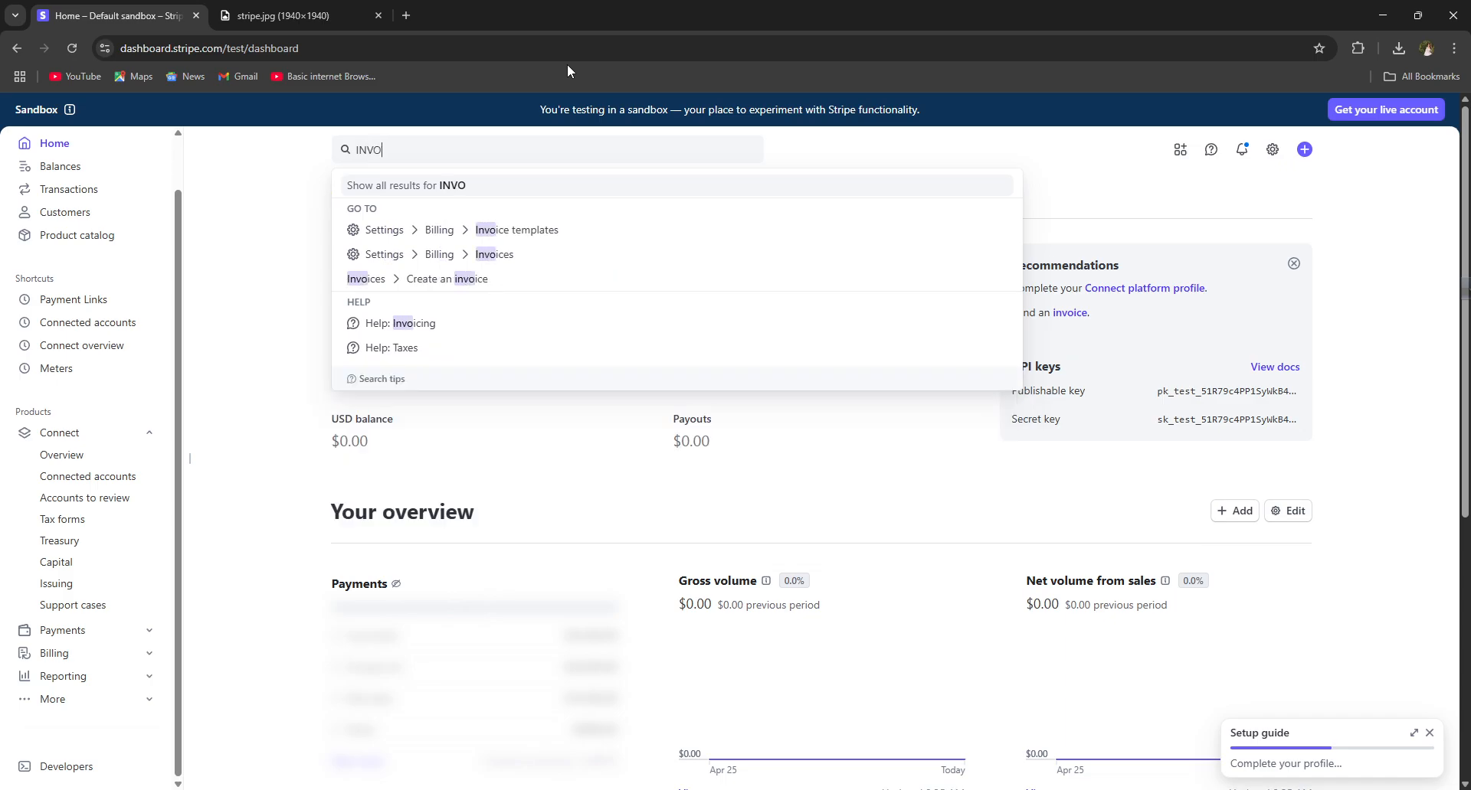
click(487, 258)
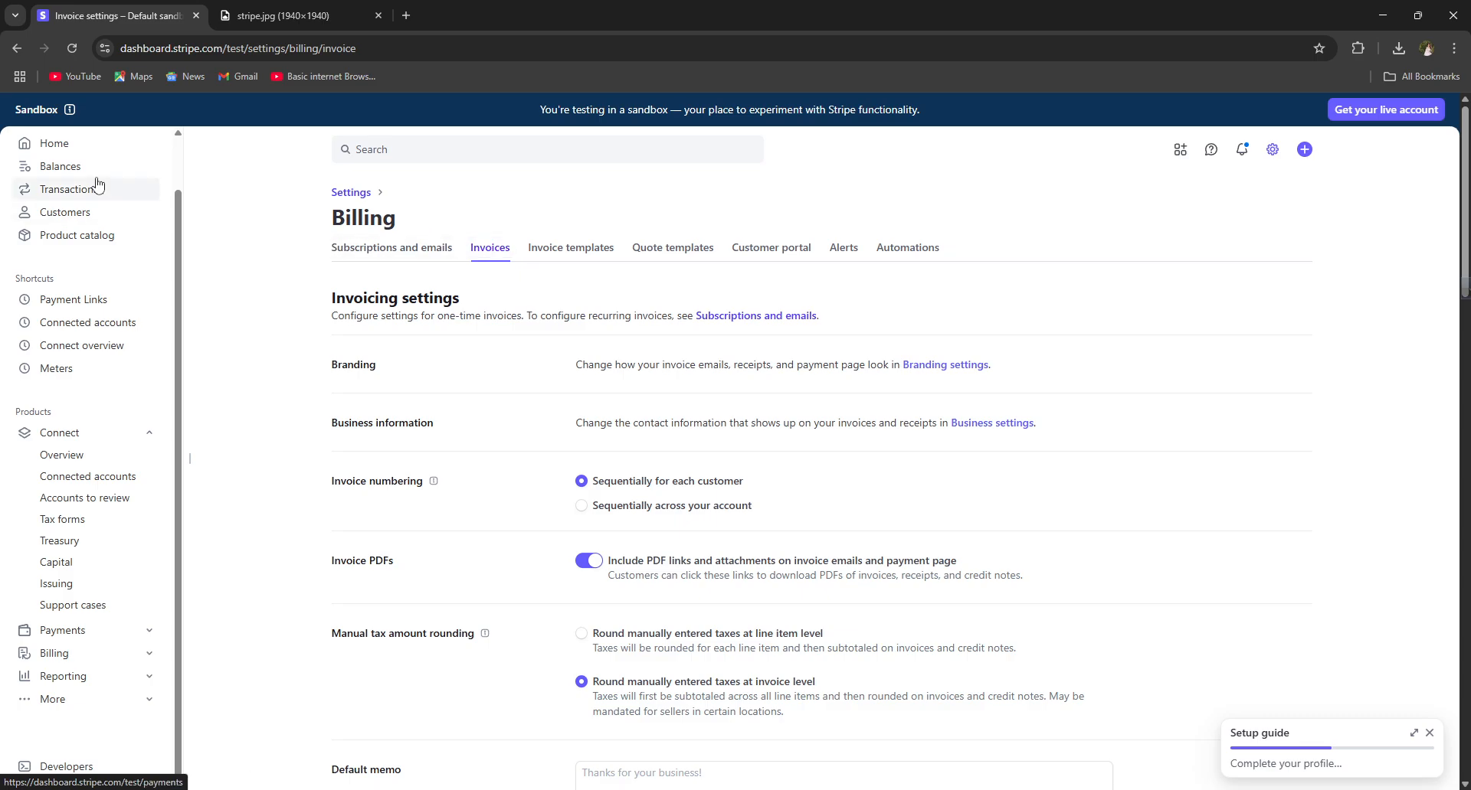
Step: Return to Home and search 'INV' to find the create-invoice option
click(68, 143)
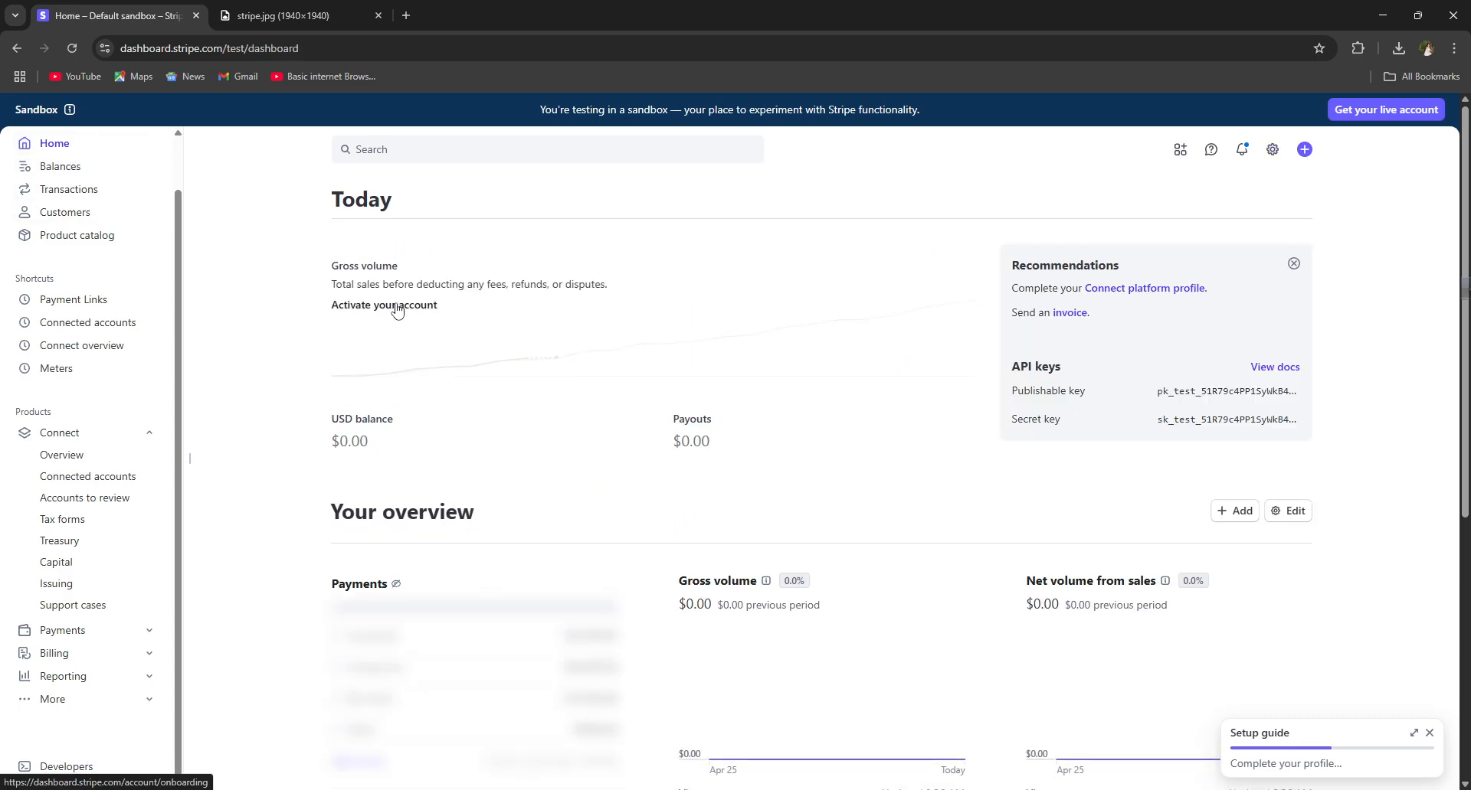
click(394, 156)
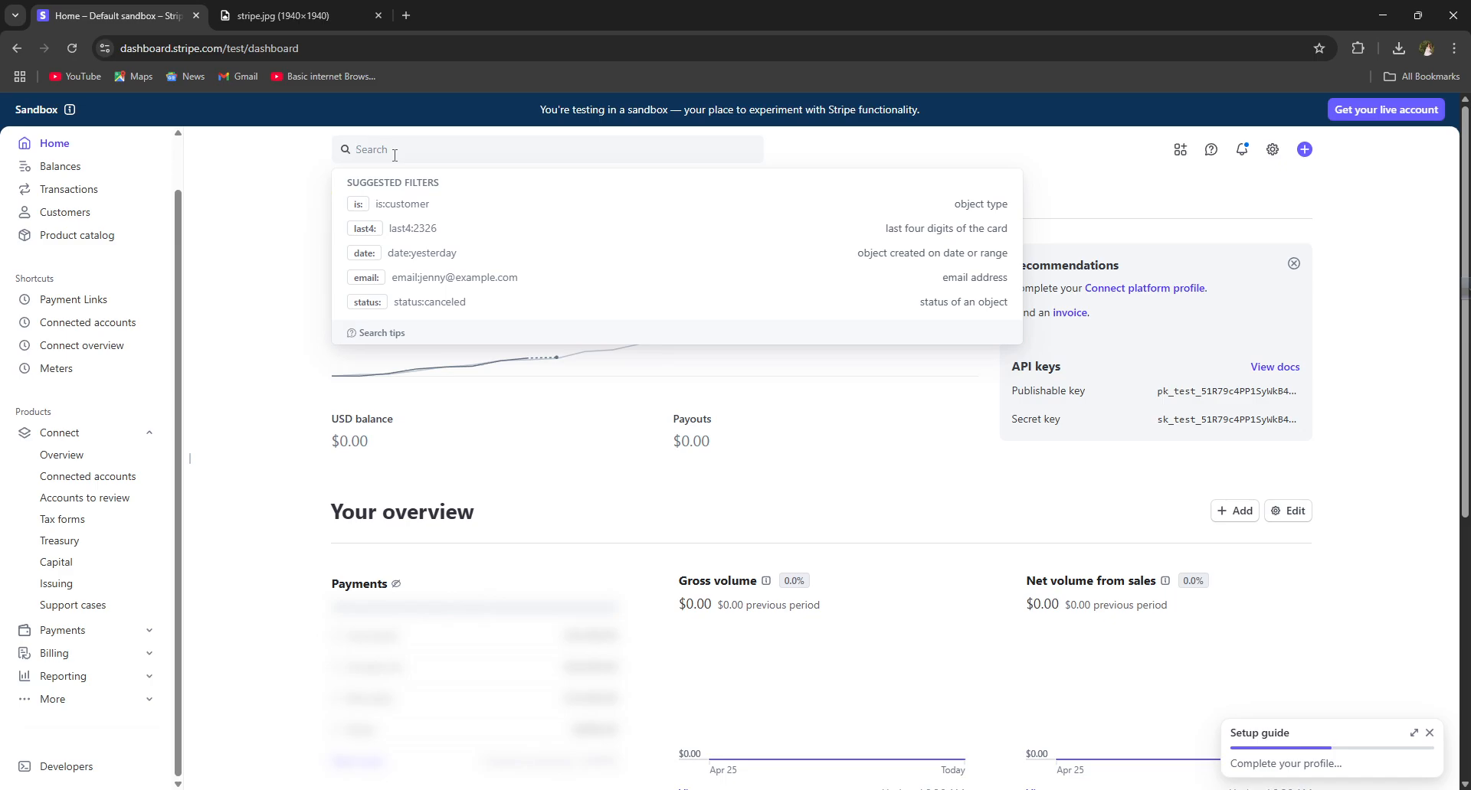
text(INV)
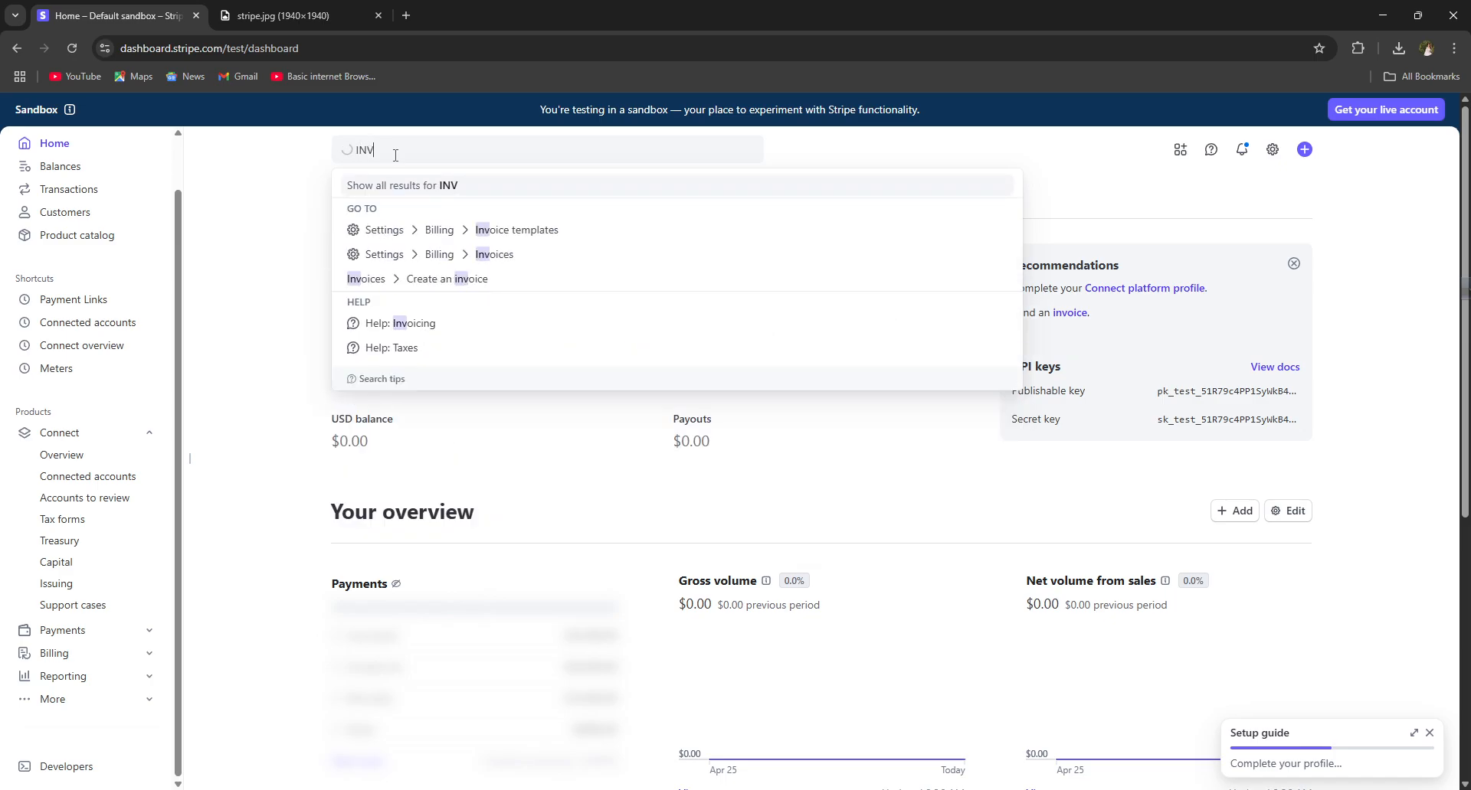
Step: Start a new test invoice and enter the customer's name in the Customer field
click(467, 281)
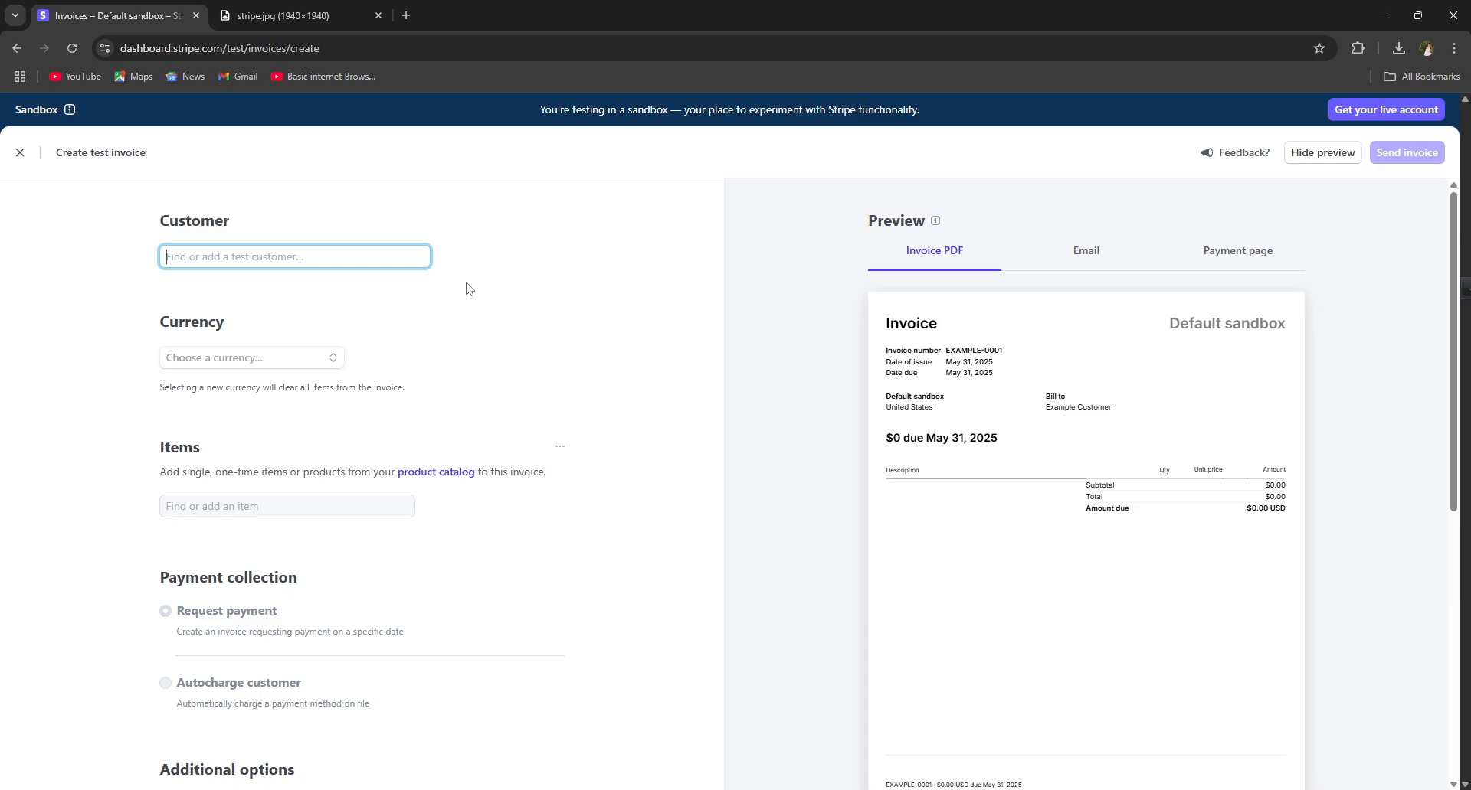
scroll(365, 673, down, 6)
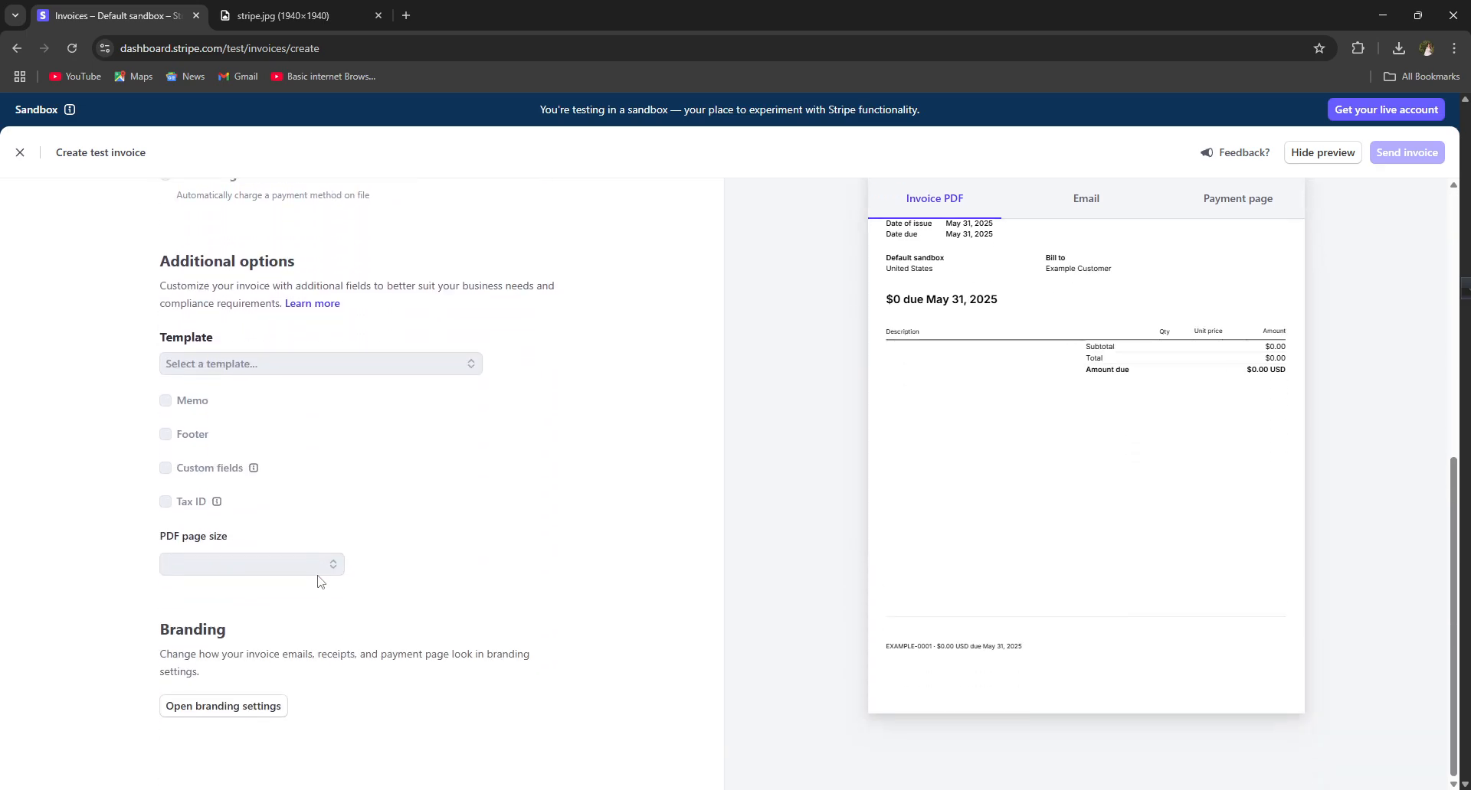
scroll(330, 551, up, 6)
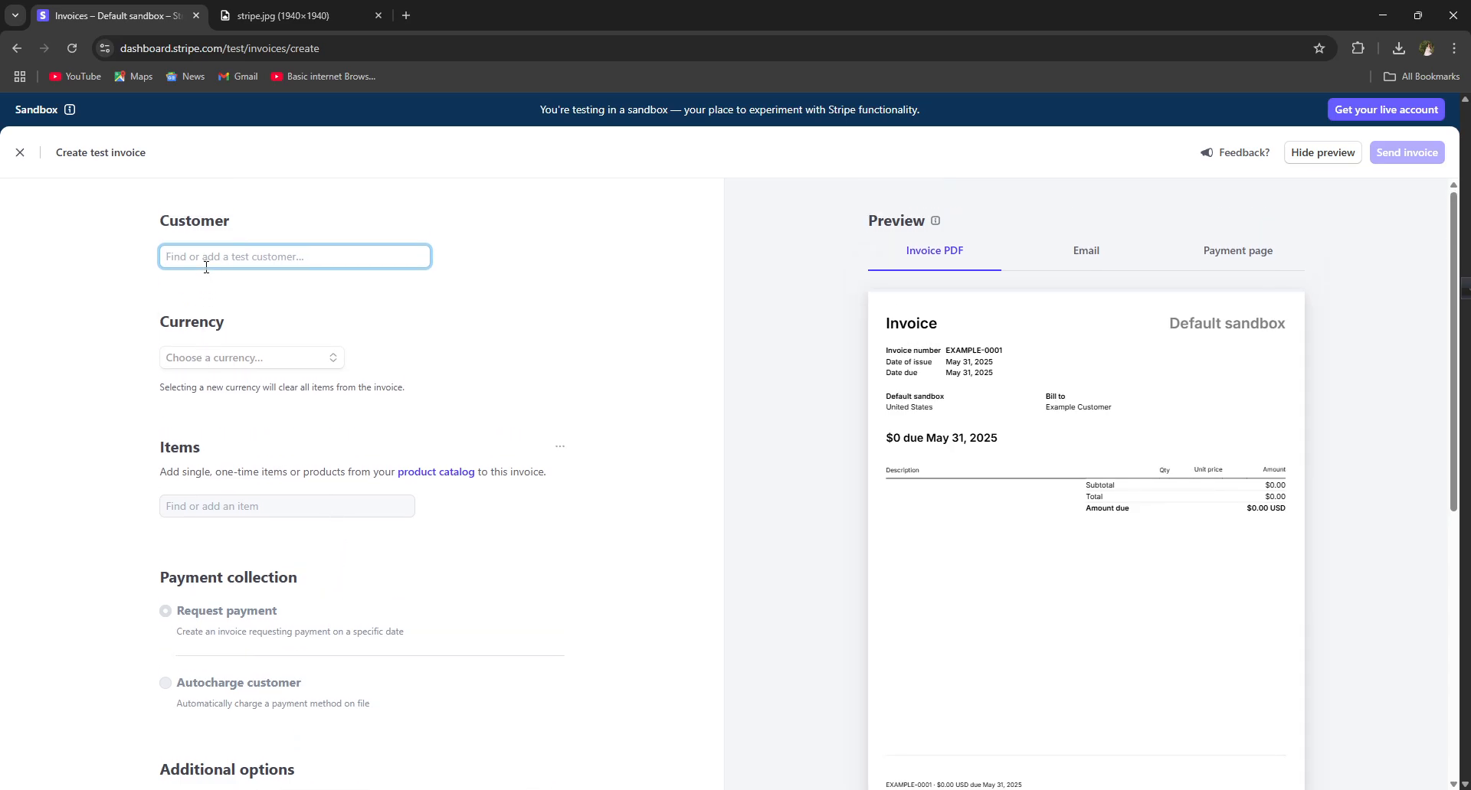
text(jACOB)
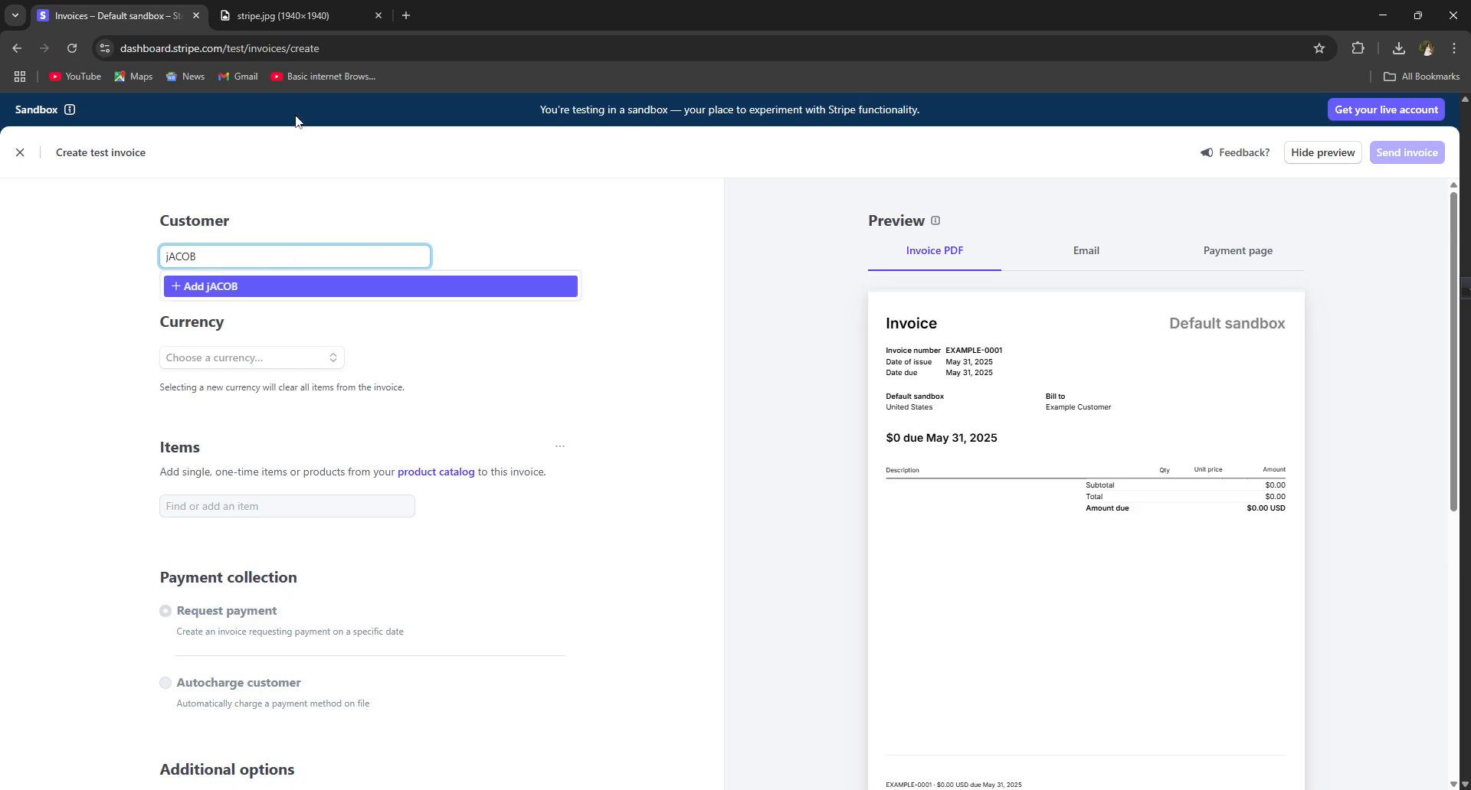
key(BackSpace)
key(BackSpace)
key(BackSpace)
key(BackSpace)
key(BackSpace)
text(J)
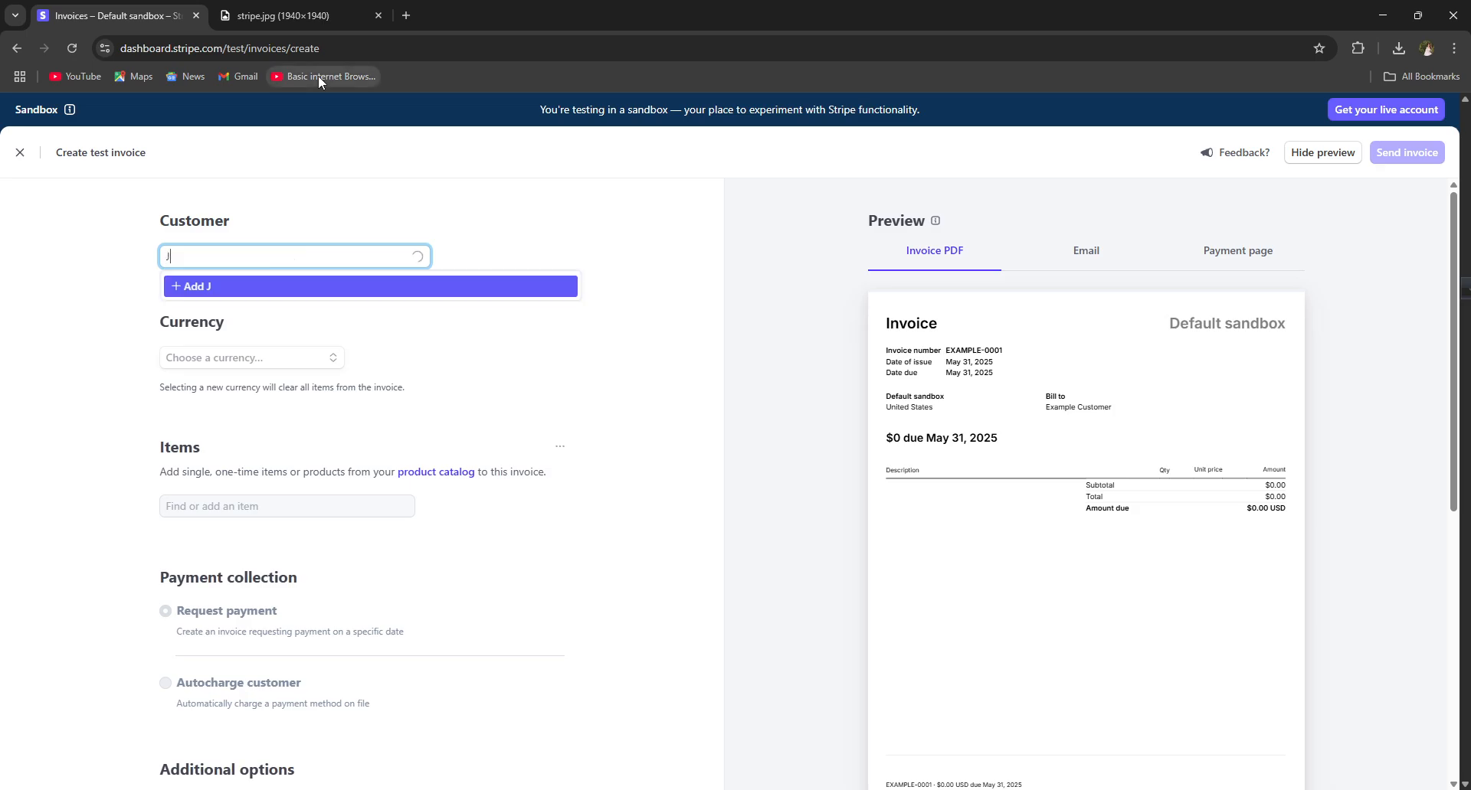
text(acob)
click(268, 333)
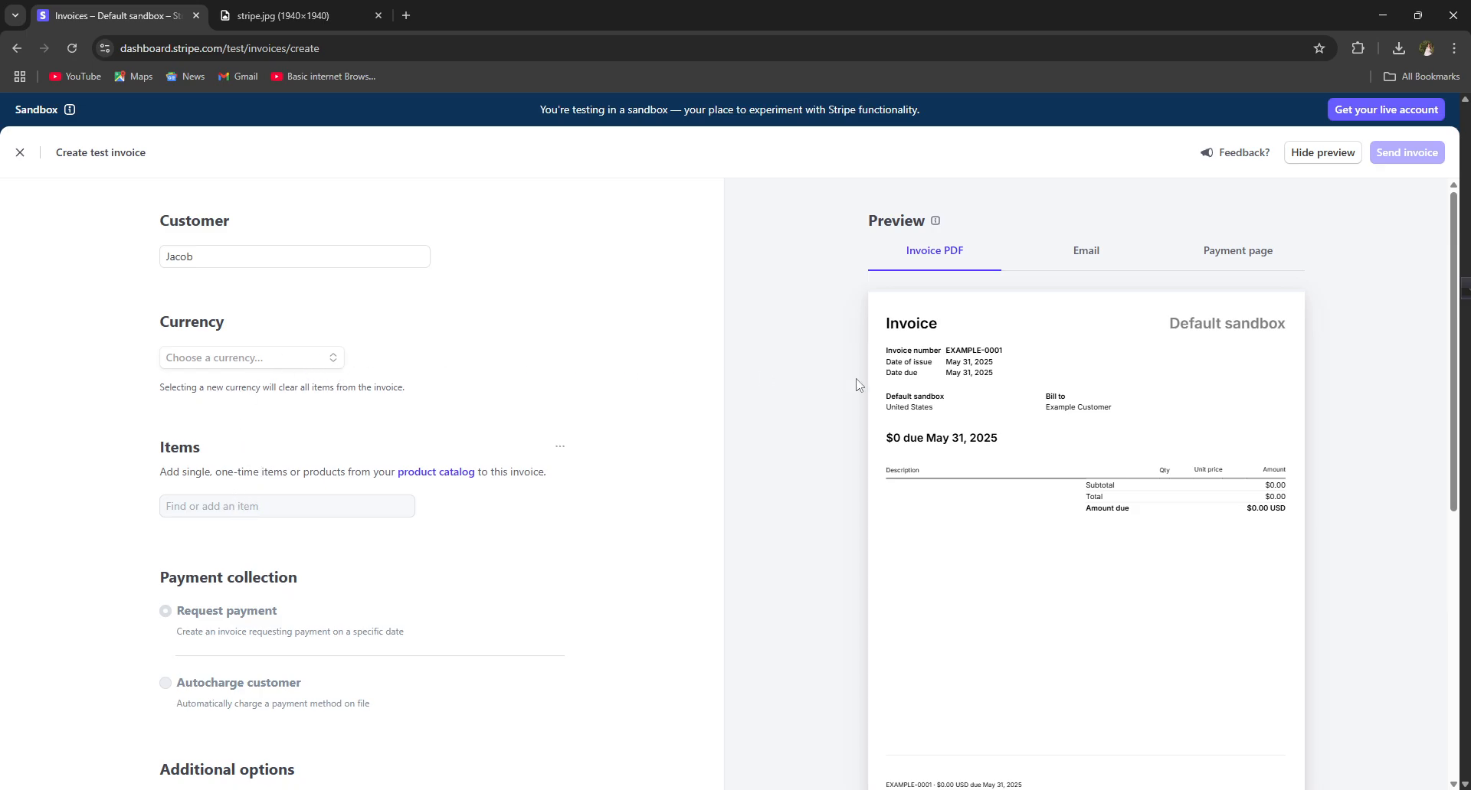
Step: Check the Email and Invoice PDF previews of the $0 draft due May 31, 2025
click(1081, 260)
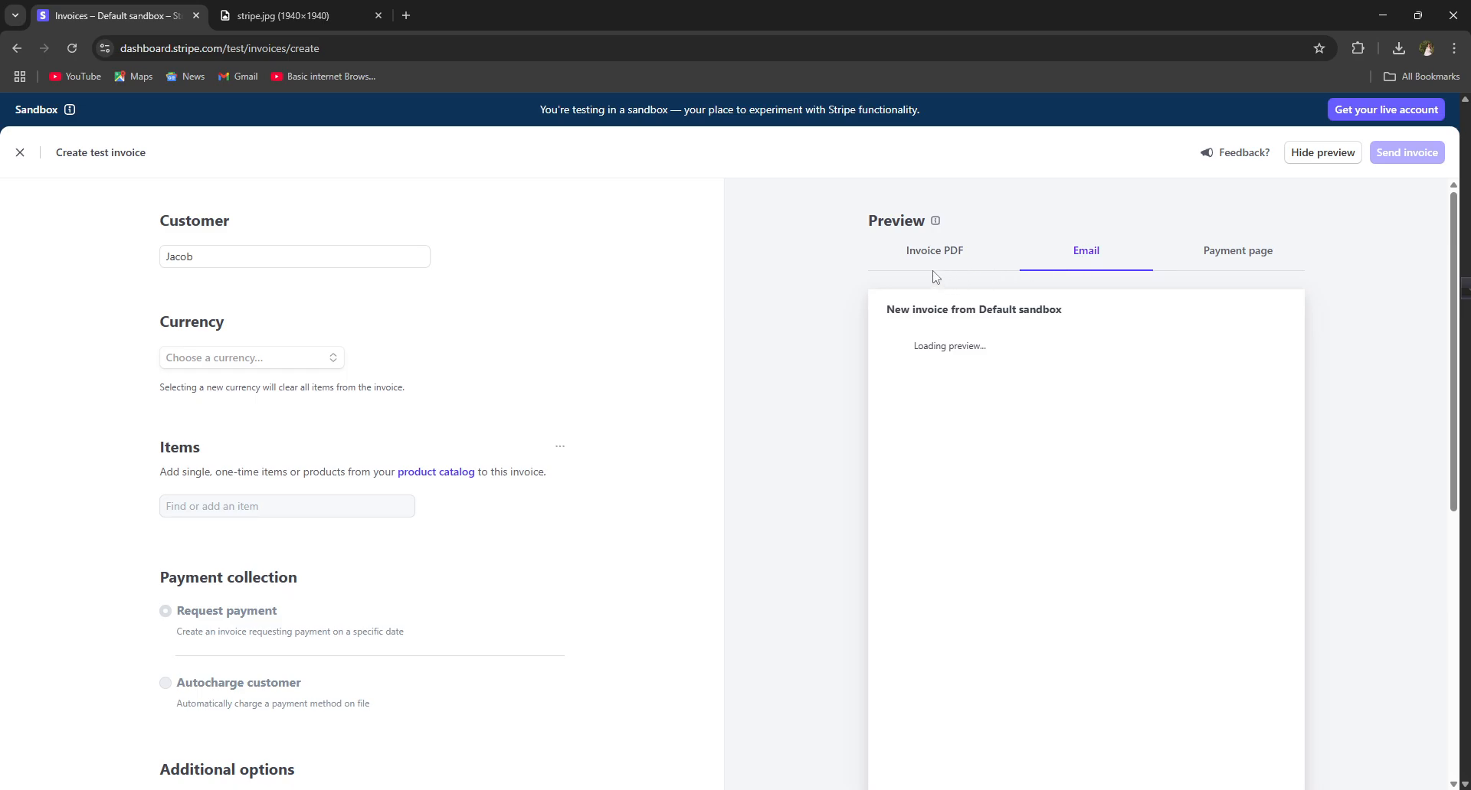
scroll(1034, 459, down, 1)
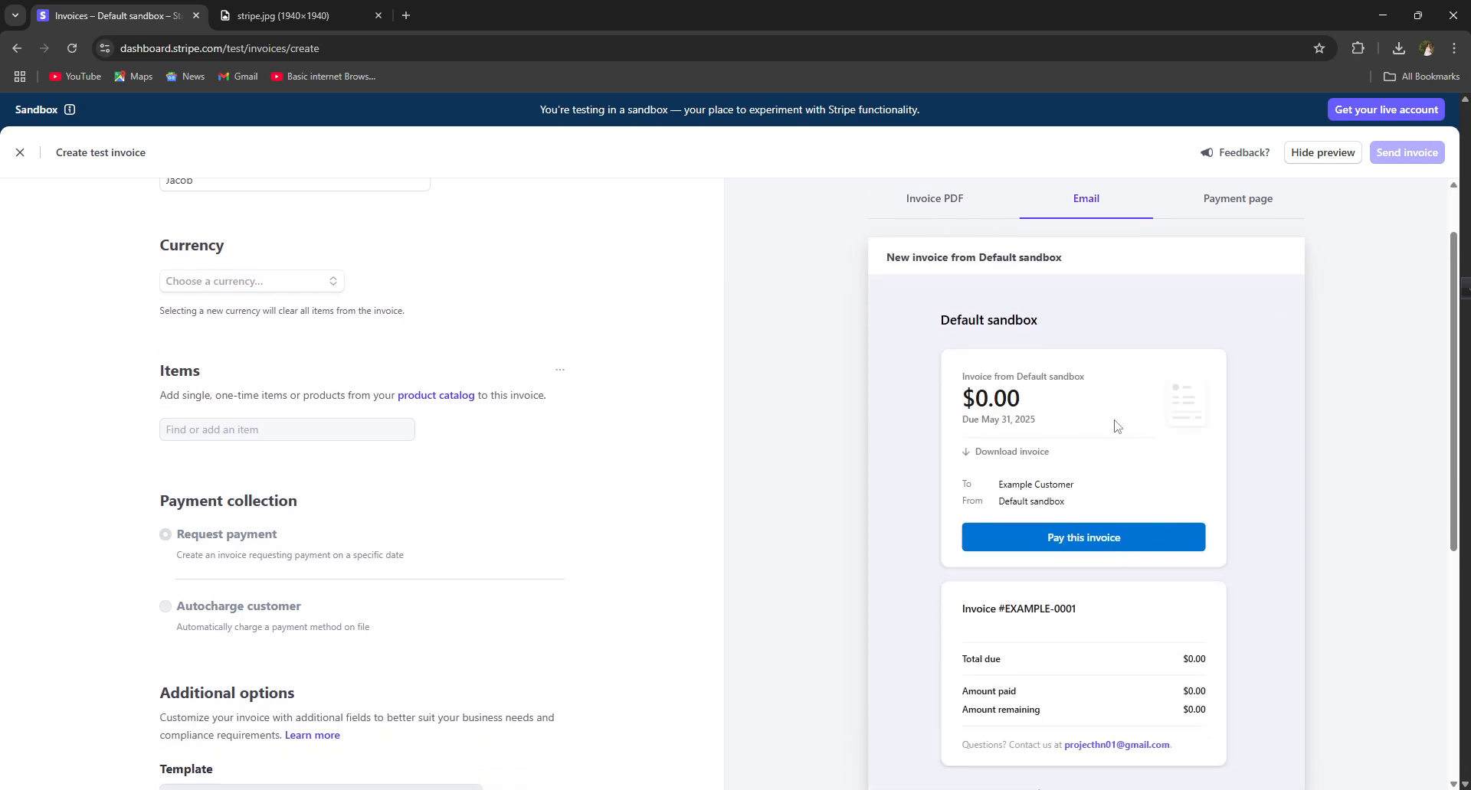
click(968, 221)
scroll(486, 483, down, 6)
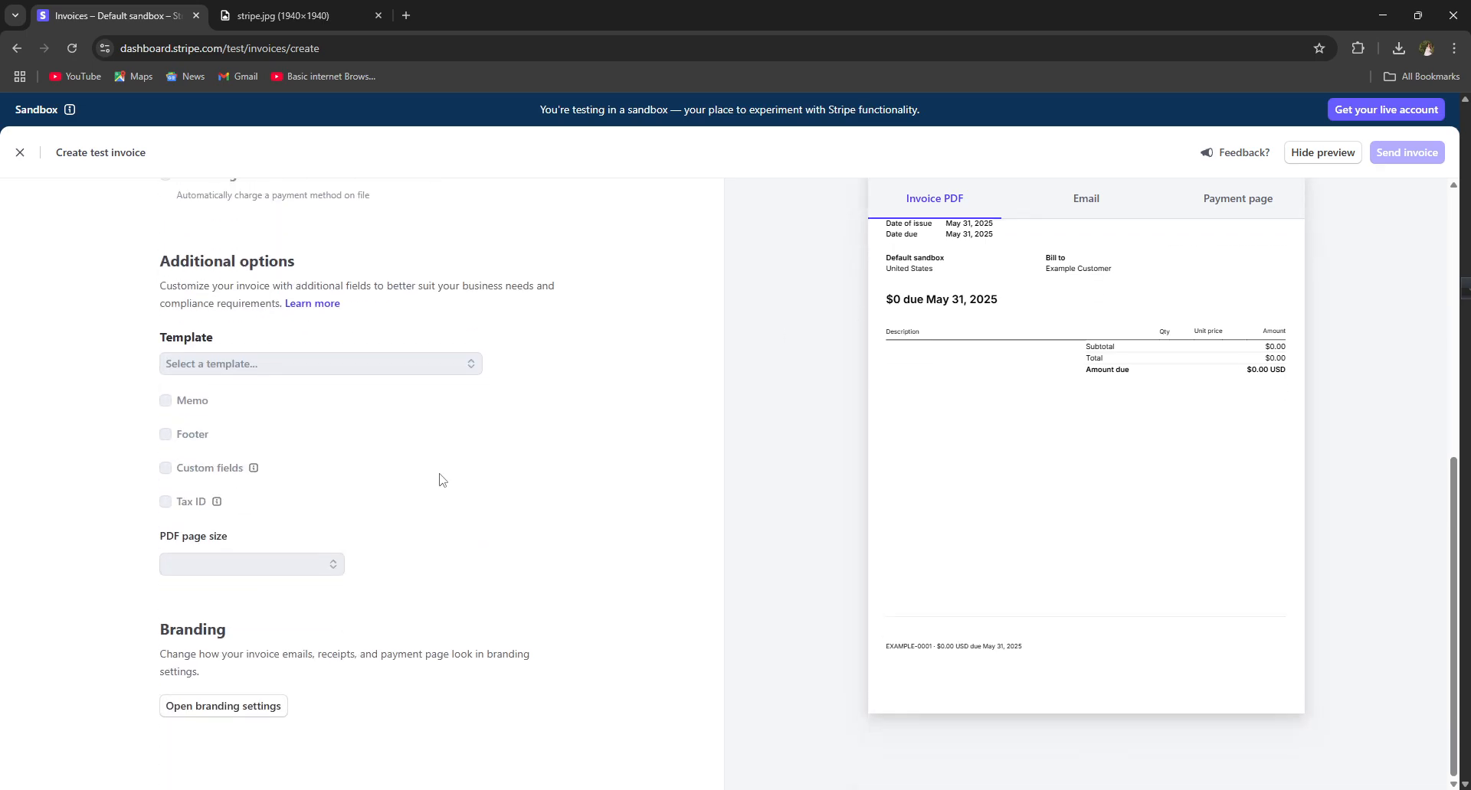
scroll(285, 381, up, 4)
scroll(285, 381, up, 4)
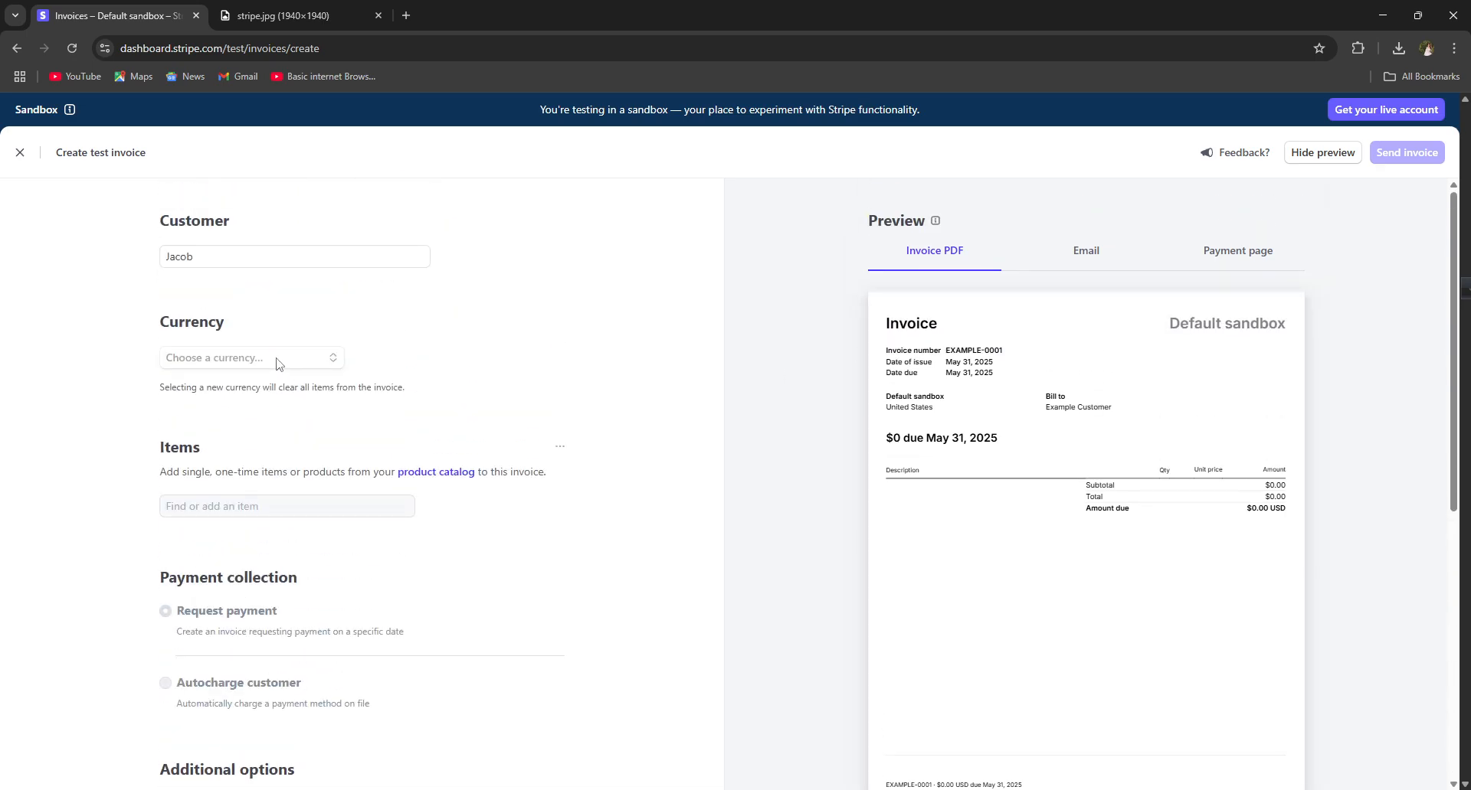
Step: Add the name as a new customer with their e-mail and English (United States), then save
click(226, 257)
click(227, 286)
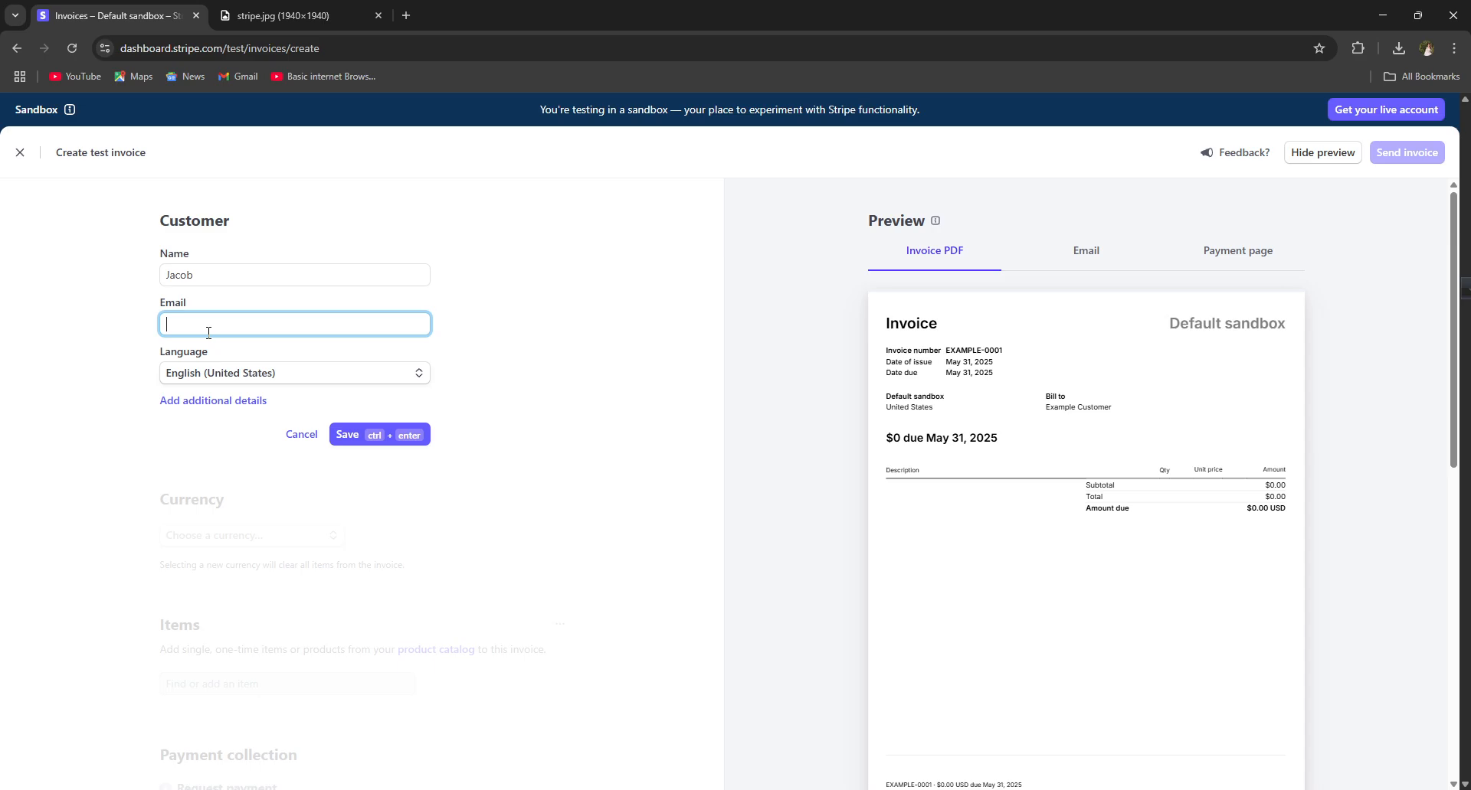
right_click(186, 324)
click(193, 323)
click(263, 374)
click(261, 375)
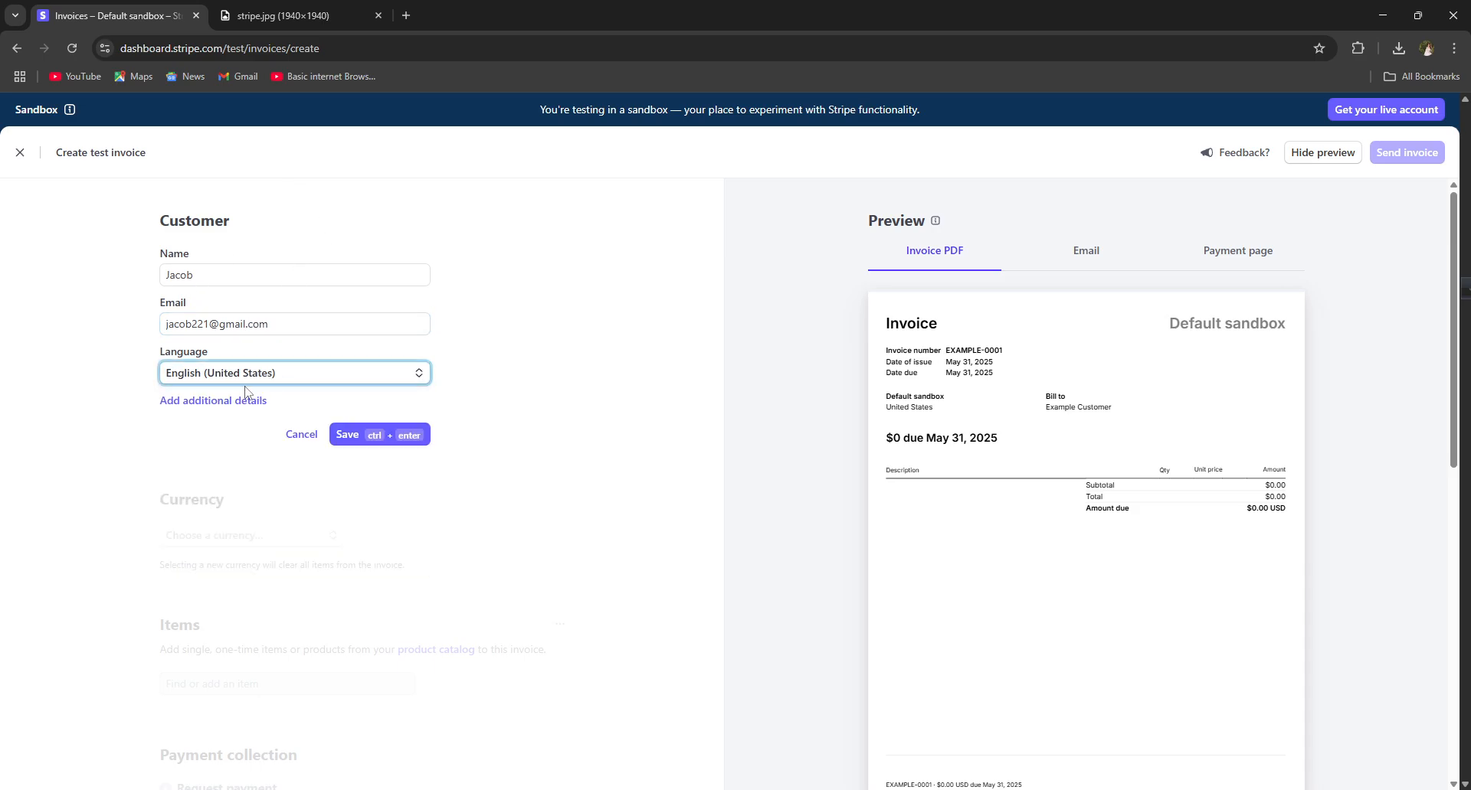
click(175, 402)
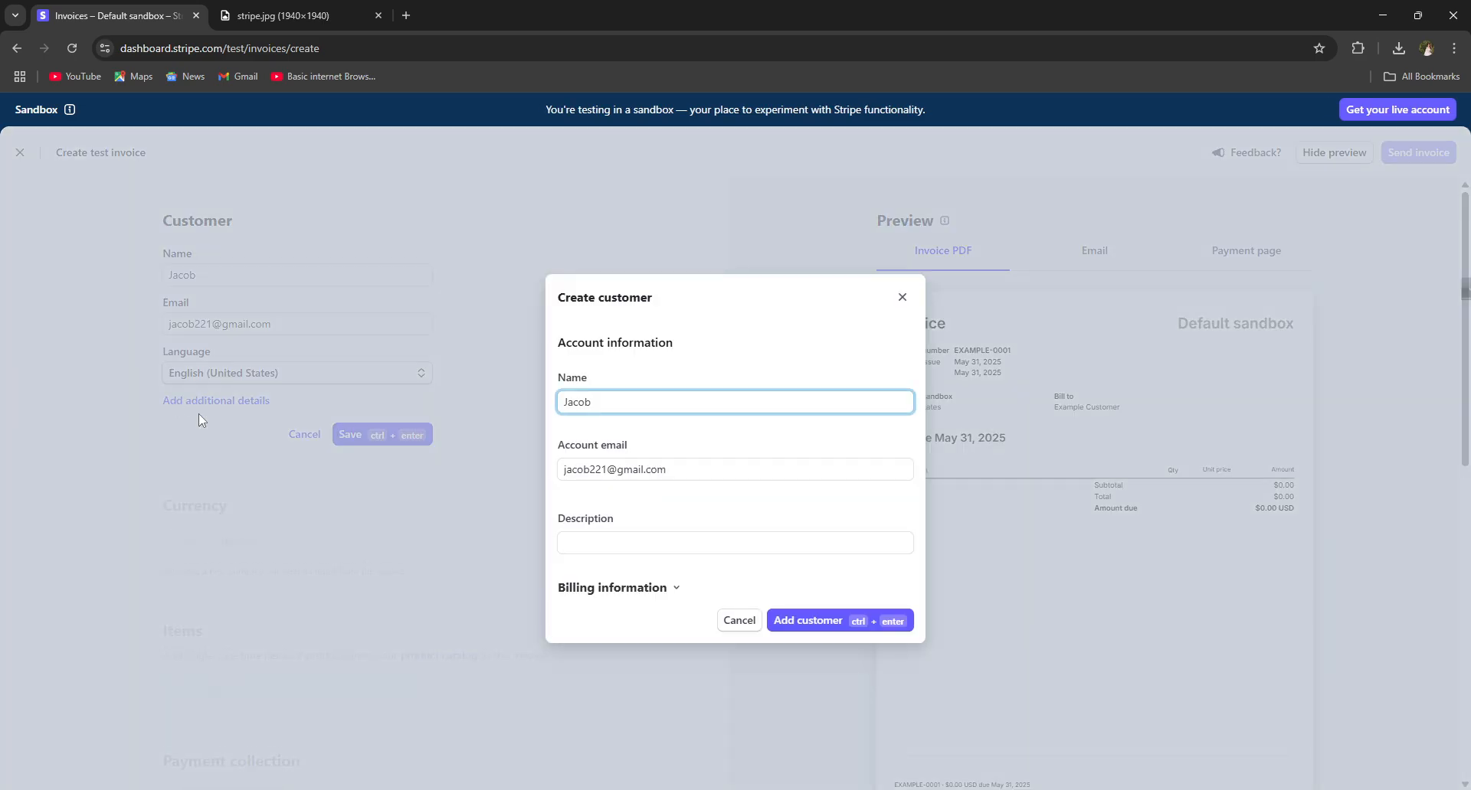
Step: Look through the customer's billing, time zone and language options without changing anything
click(613, 543)
click(634, 594)
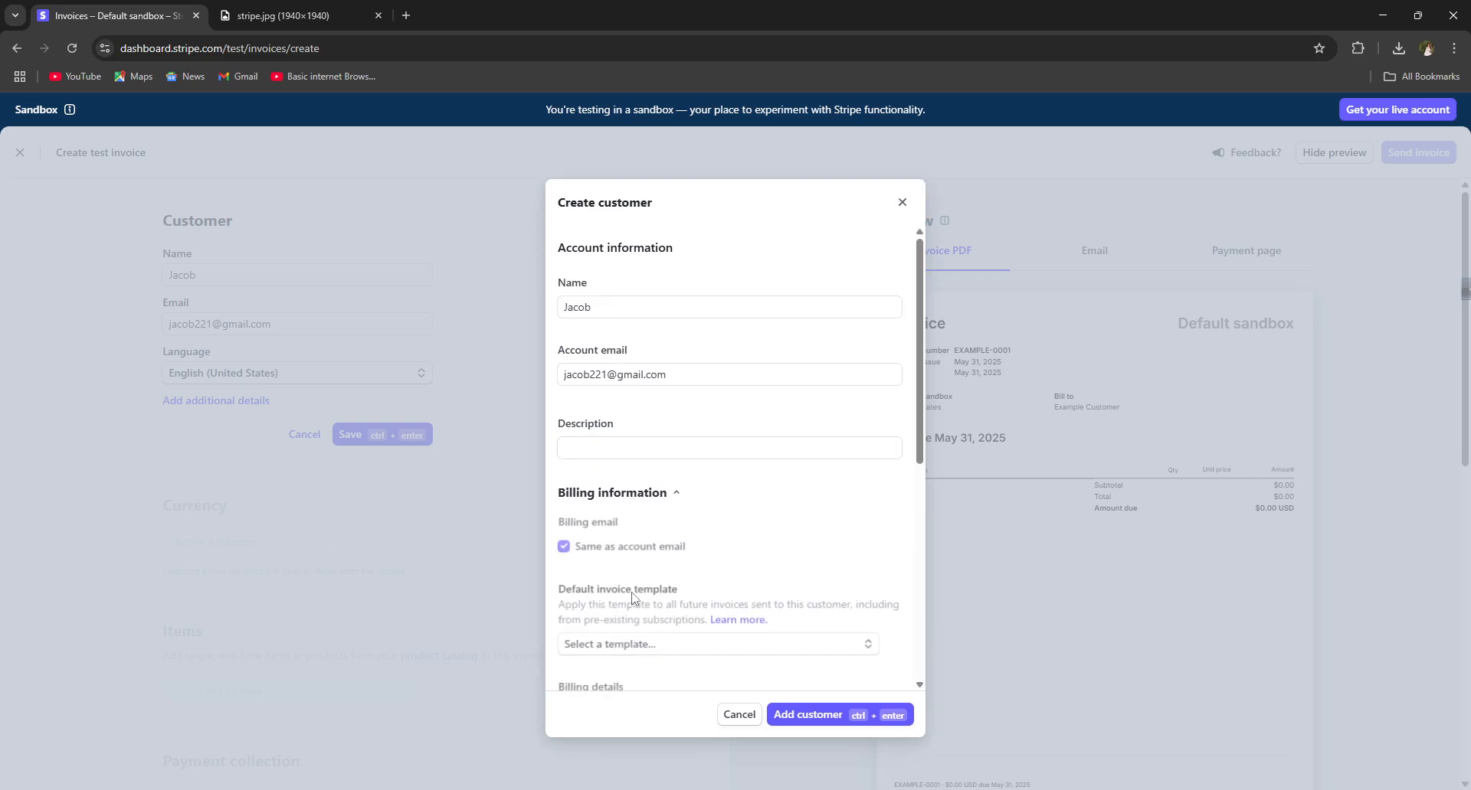
scroll(636, 537, down, 8)
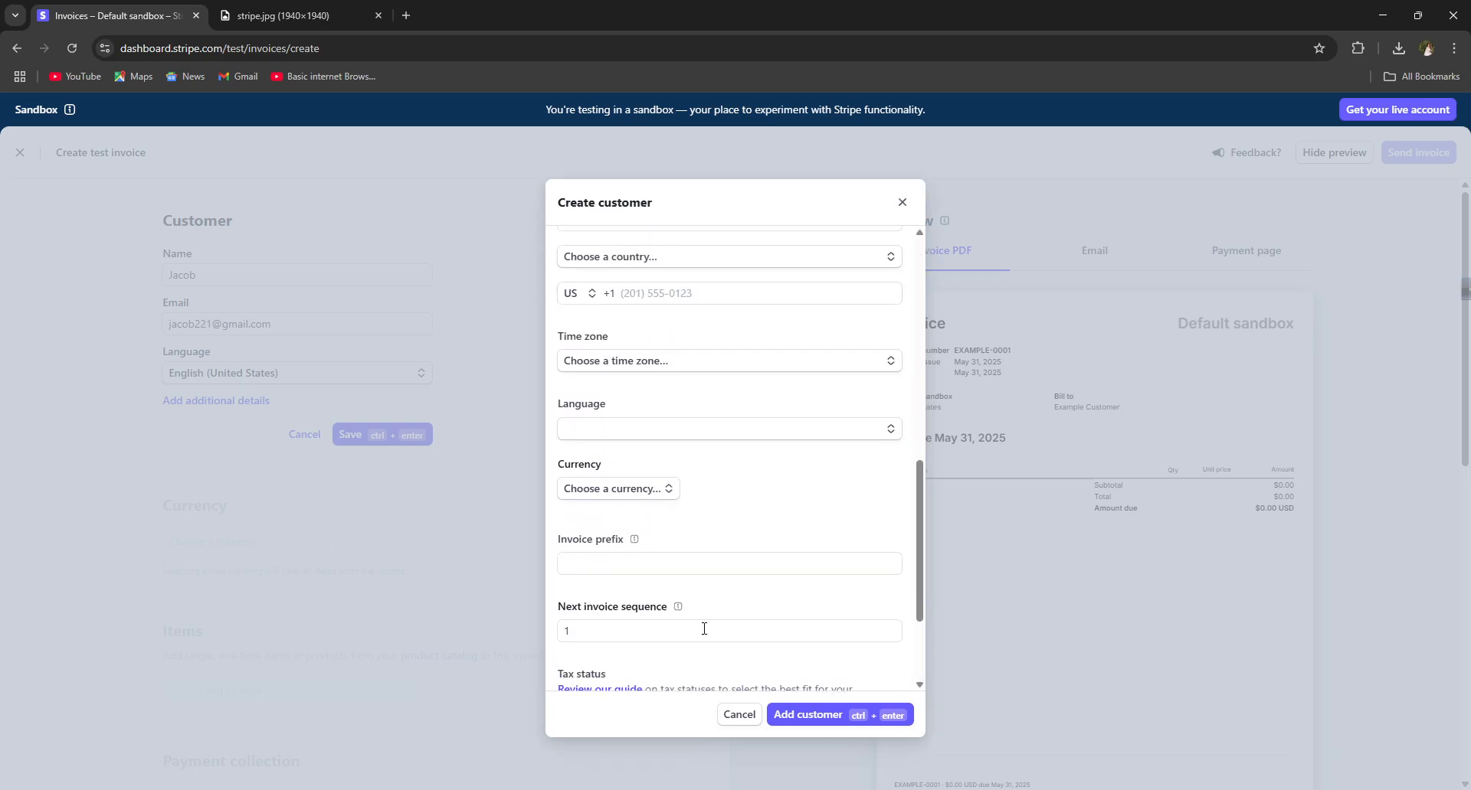
scroll(670, 605, up, 4)
scroll(665, 628, down, 3)
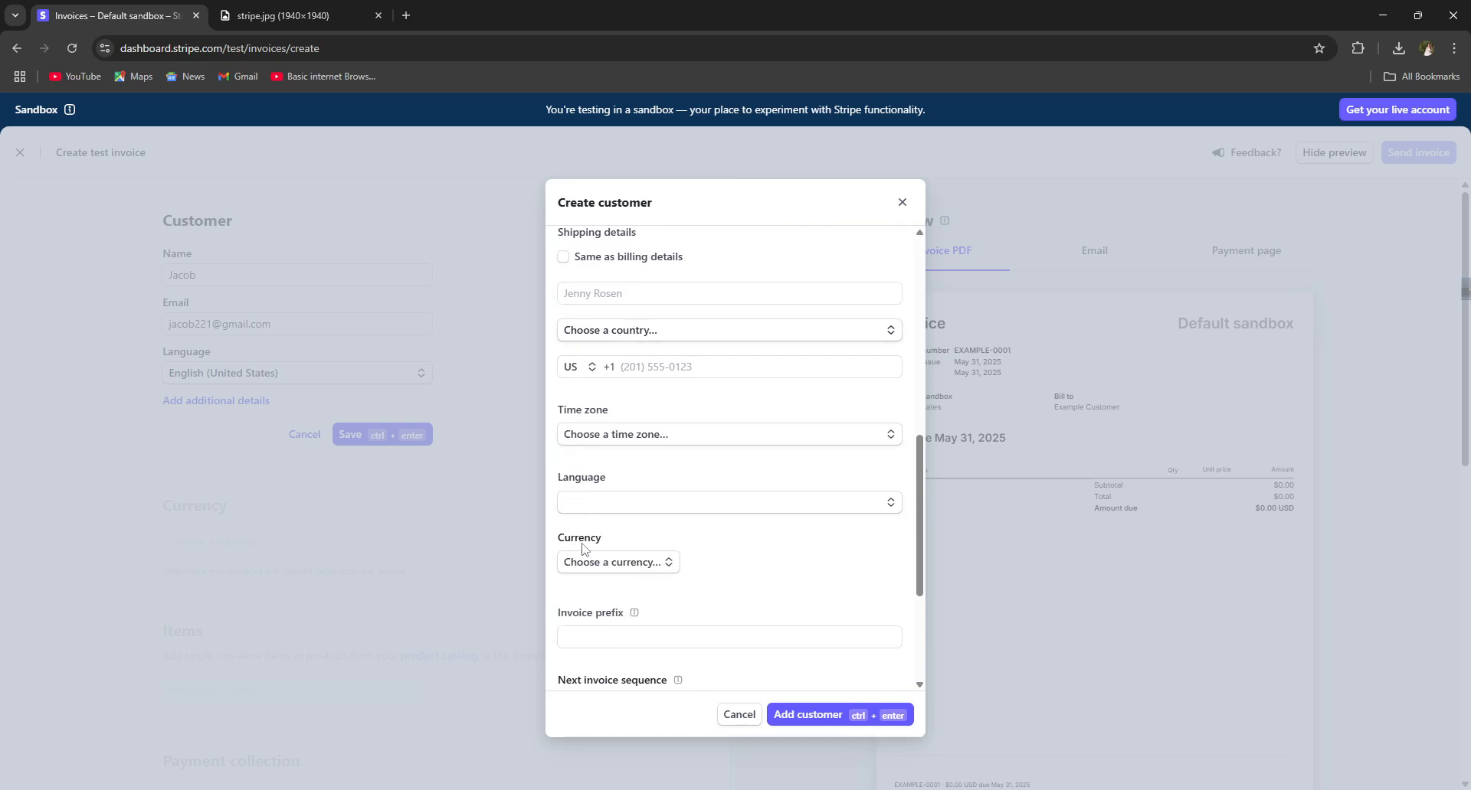
click(582, 438)
click(581, 442)
click(604, 498)
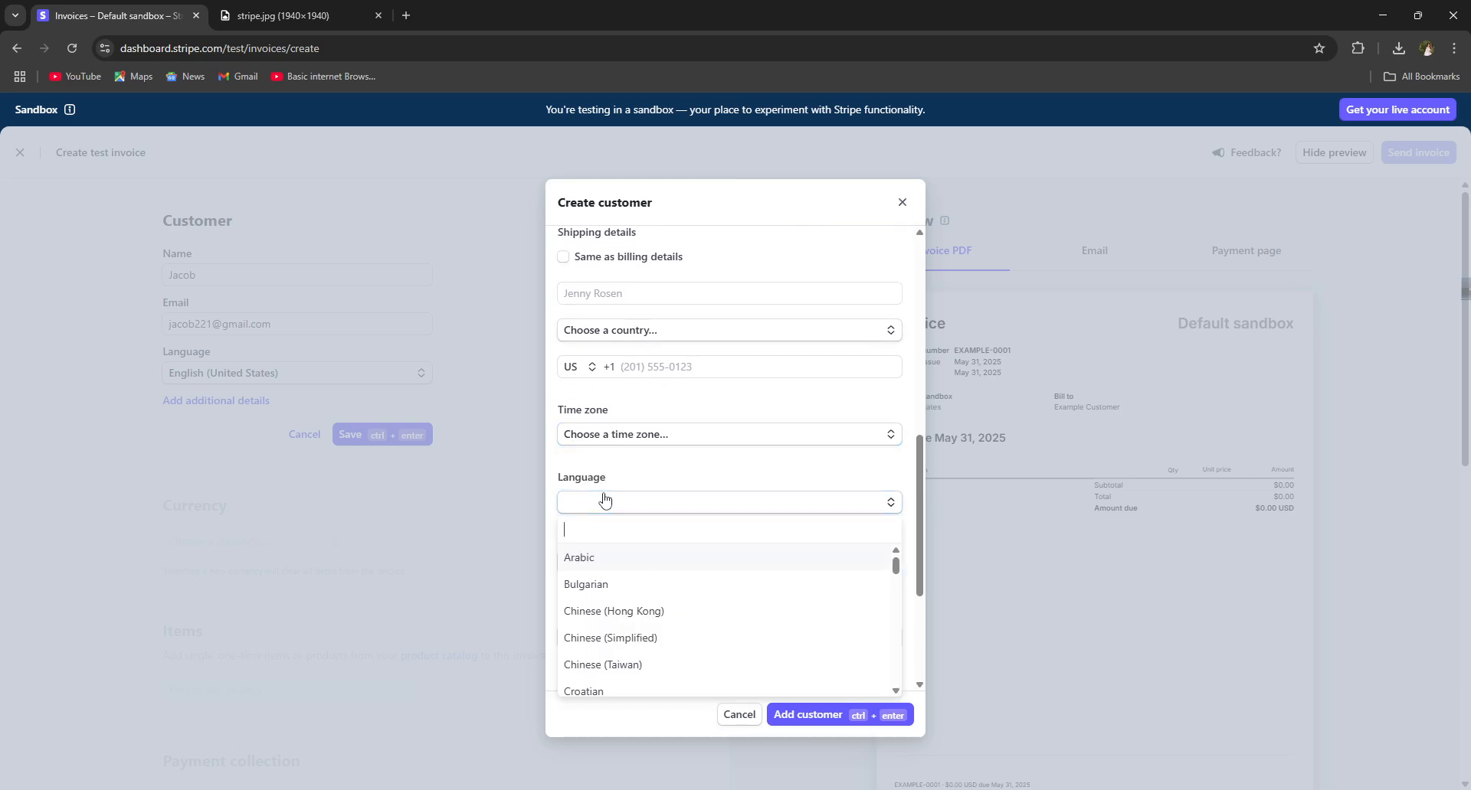
click(598, 494)
Step: Inspect the phone, invoice sequence and tax ID fields, then close the dialog unchanged
click(639, 363)
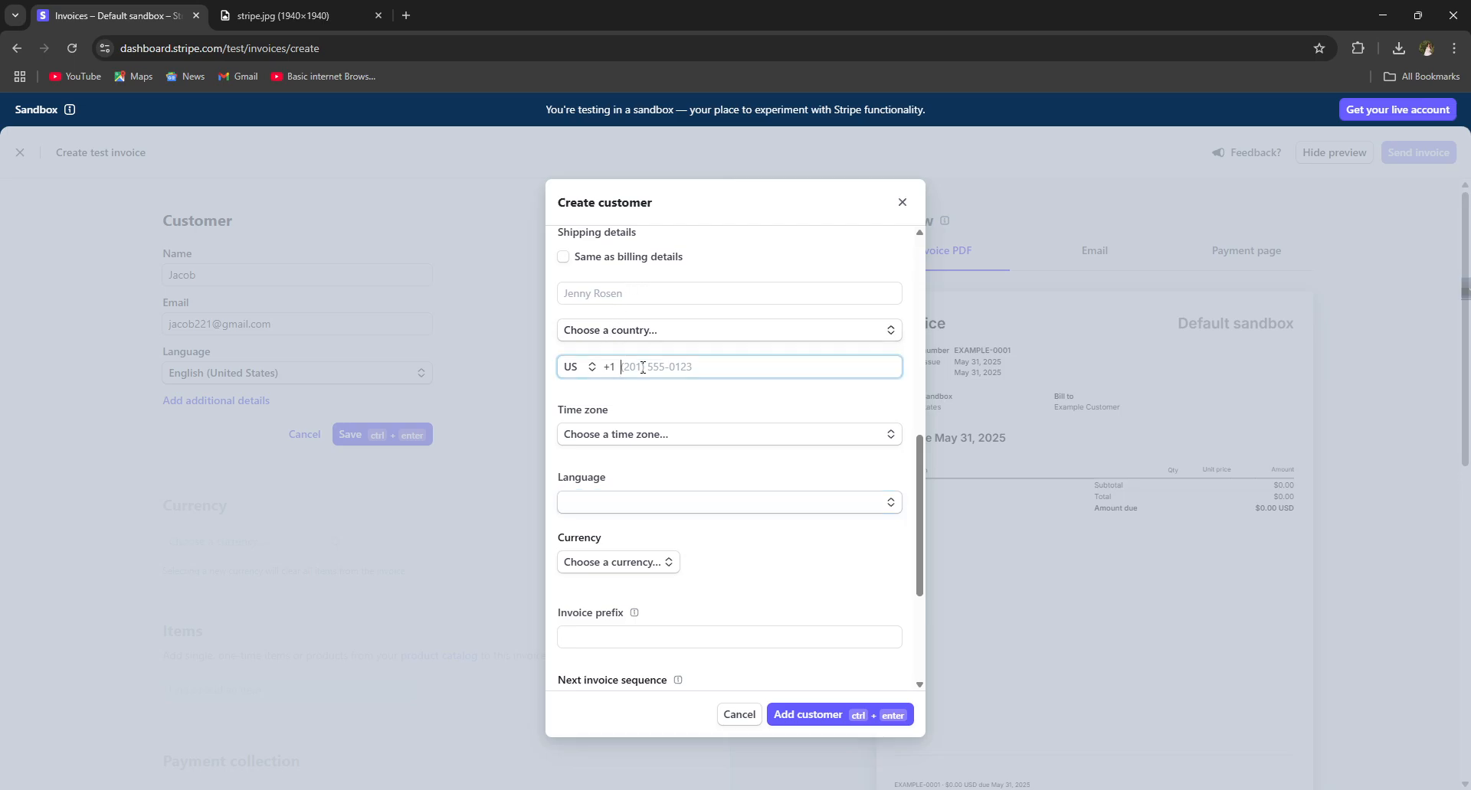
scroll(639, 363, down, 3)
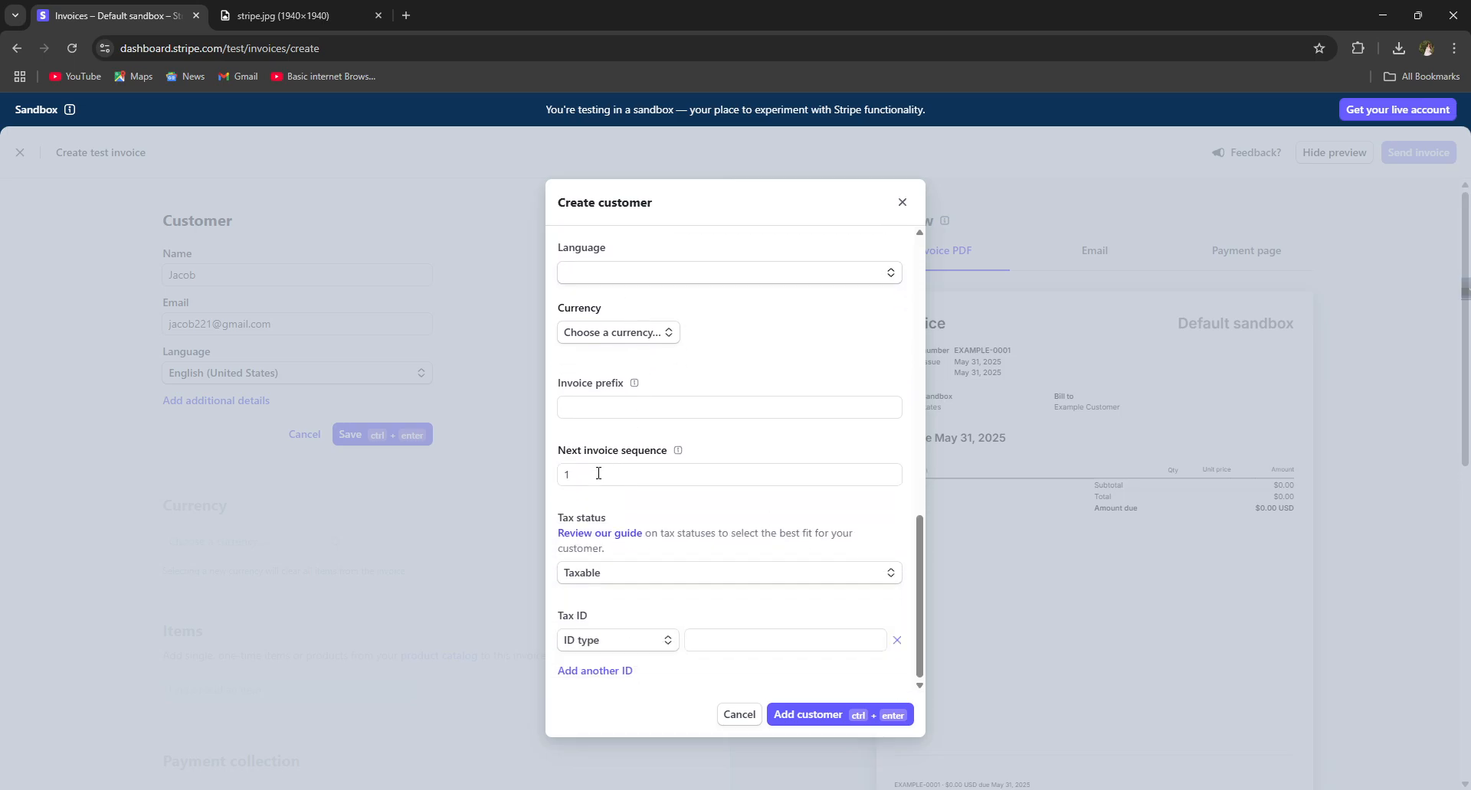
double_click(593, 475)
click(593, 474)
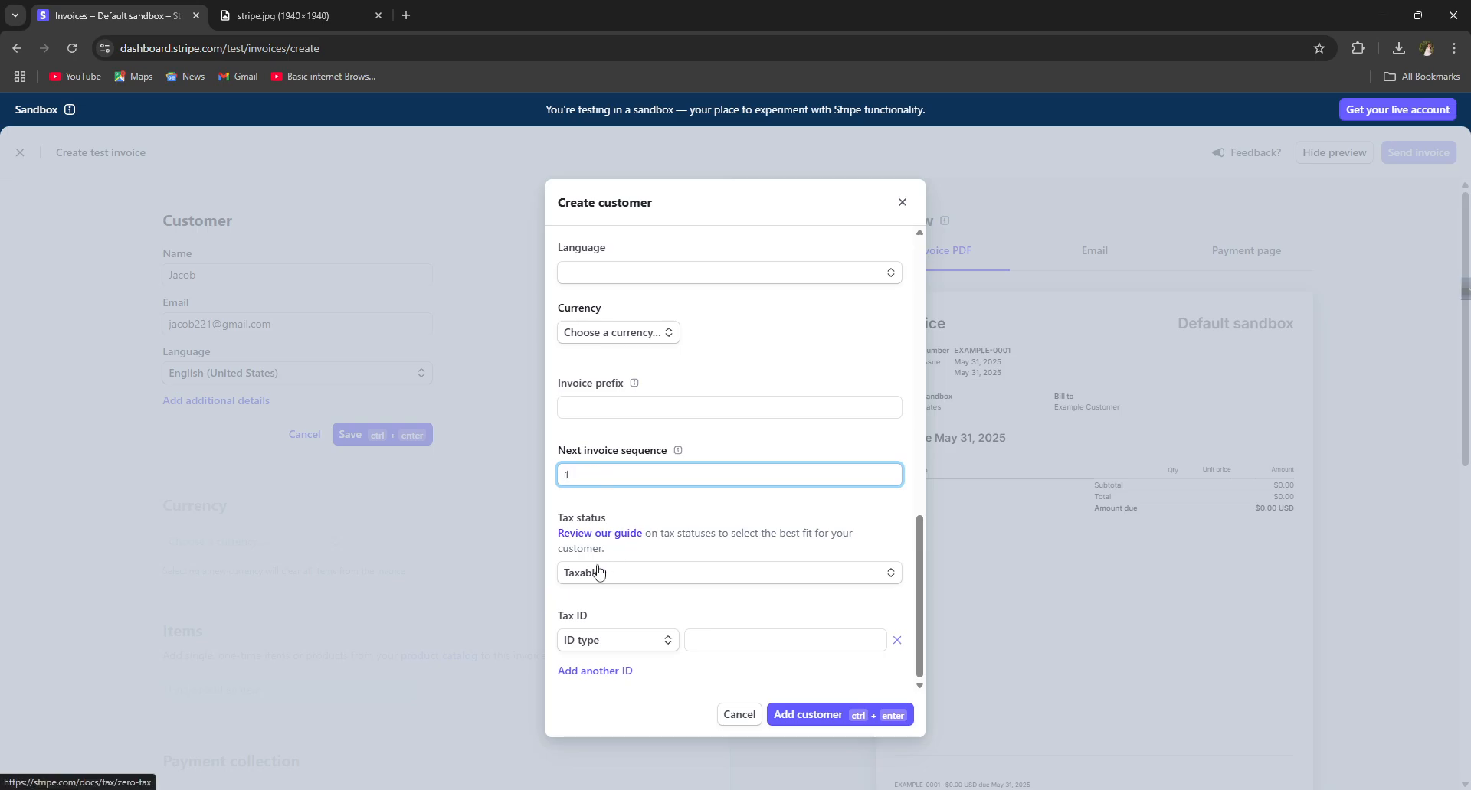
click(605, 638)
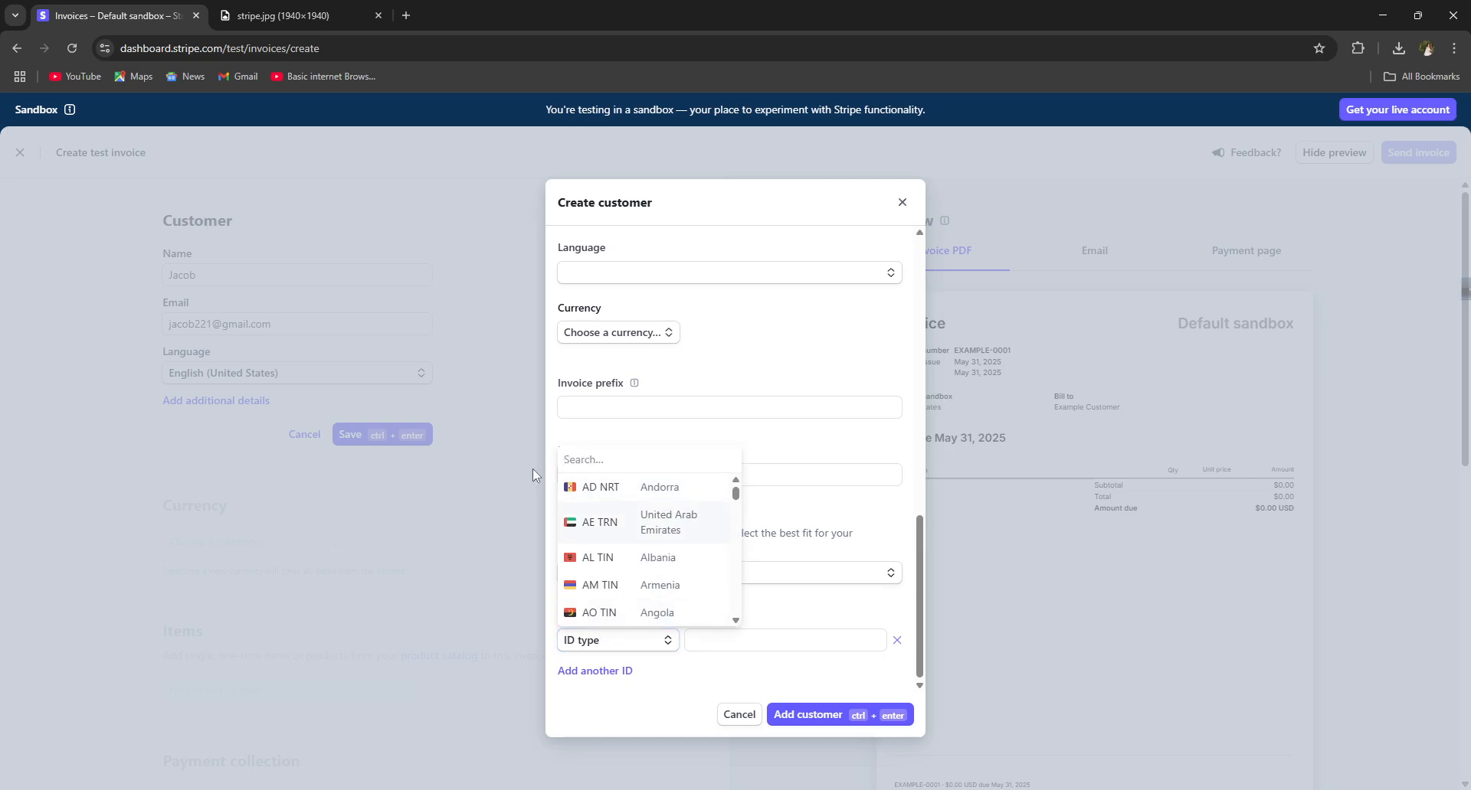
scroll(720, 551, down, 5)
click(774, 592)
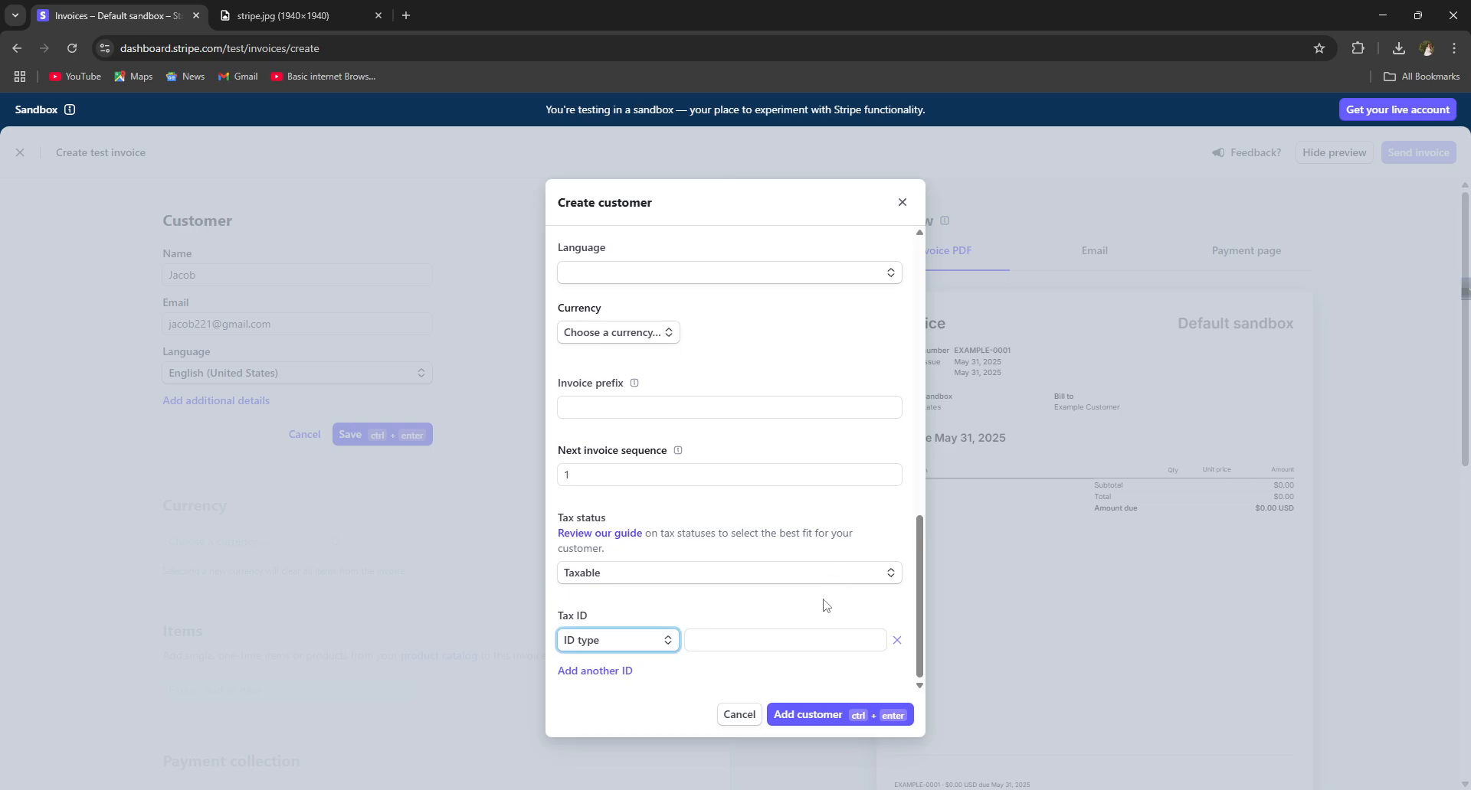
click(902, 203)
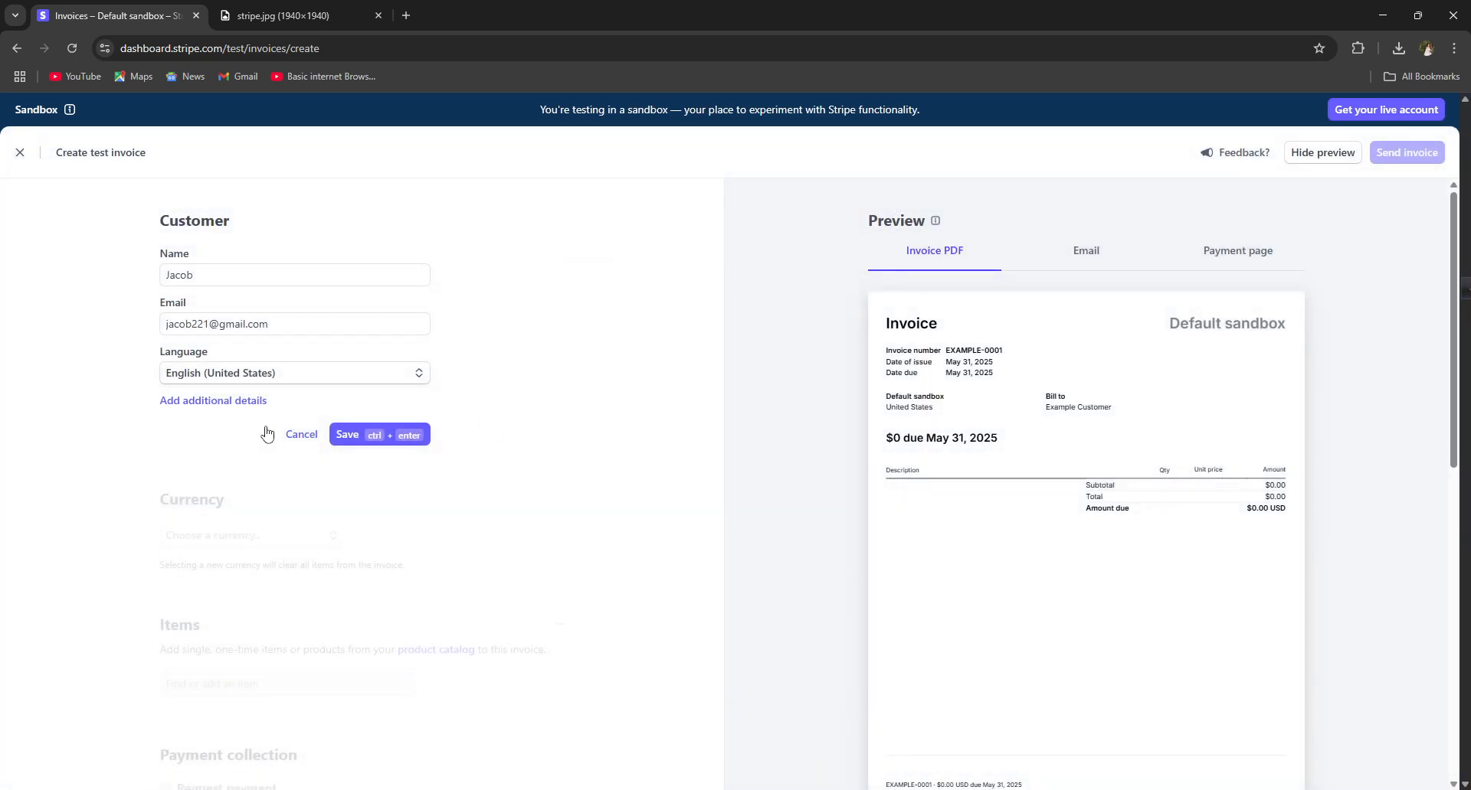
Step: Save the customer onto the draft, showing their summary and USD - US Dollar currency
click(348, 434)
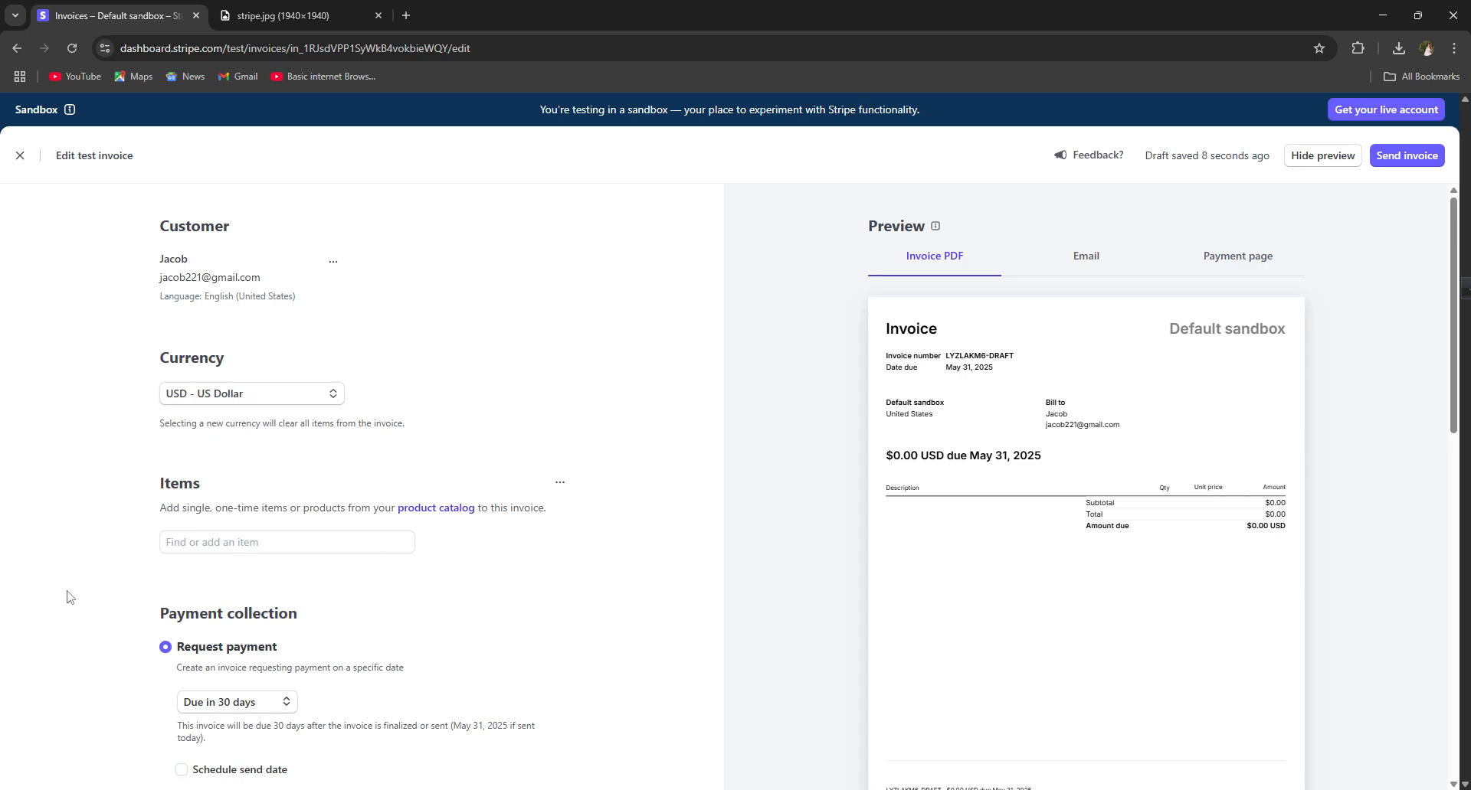
scroll(168, 375, down, 1)
scroll(215, 406, up, 1)
drag(160, 243, 307, 303)
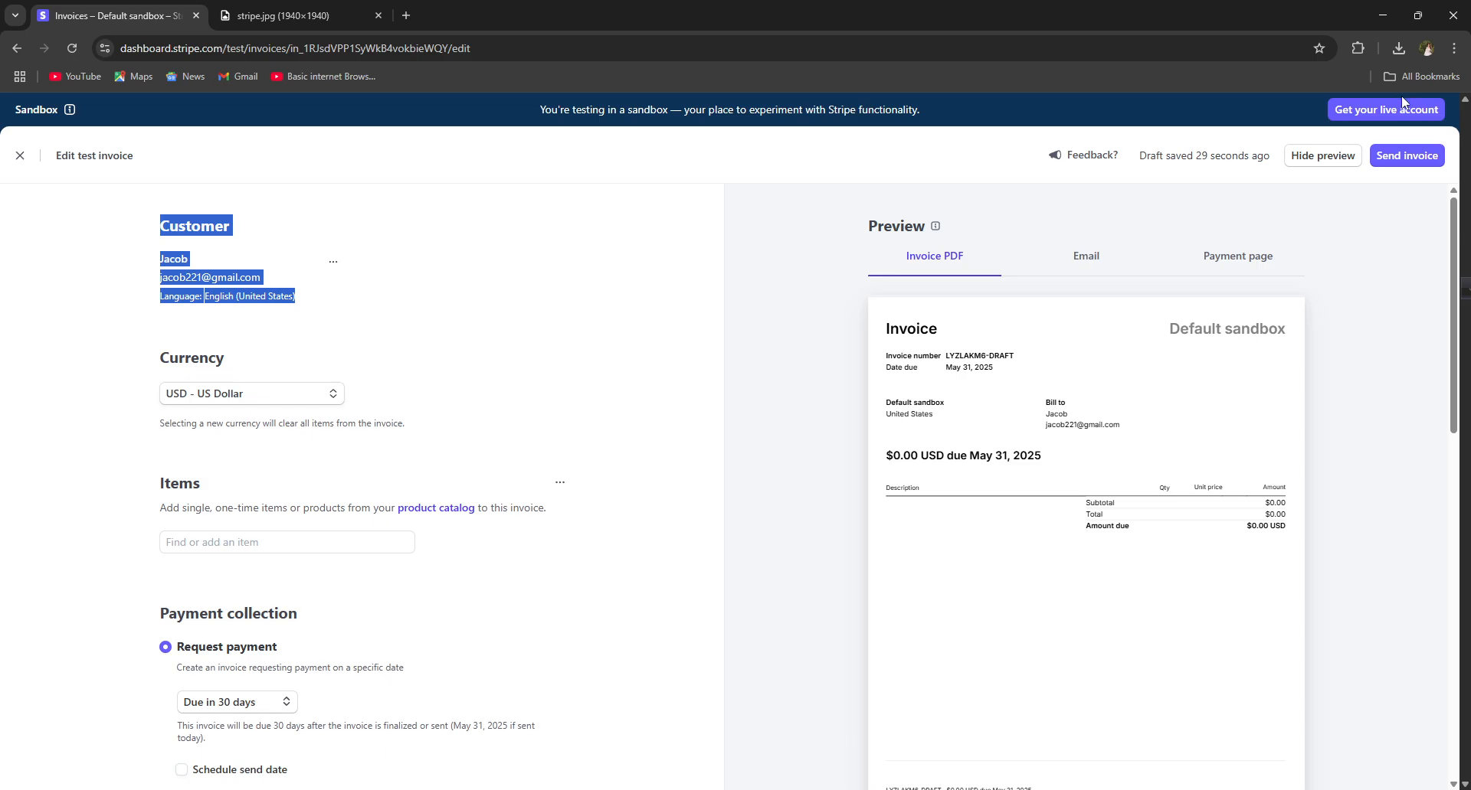
click(1421, 137)
Step: Try sending the $0.00 invoice and follow the red warning's Activate account link
click(1414, 156)
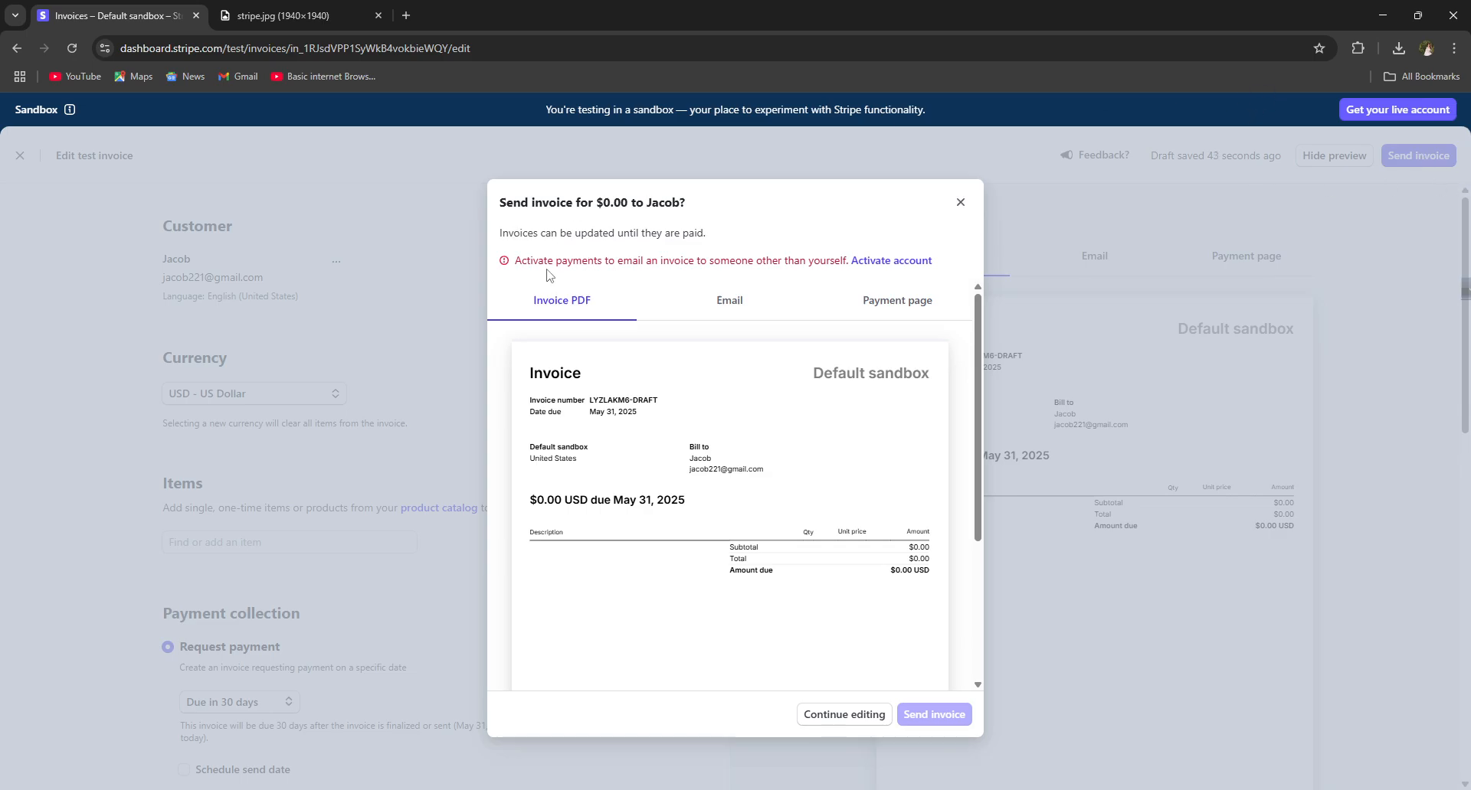
drag(515, 260, 850, 255)
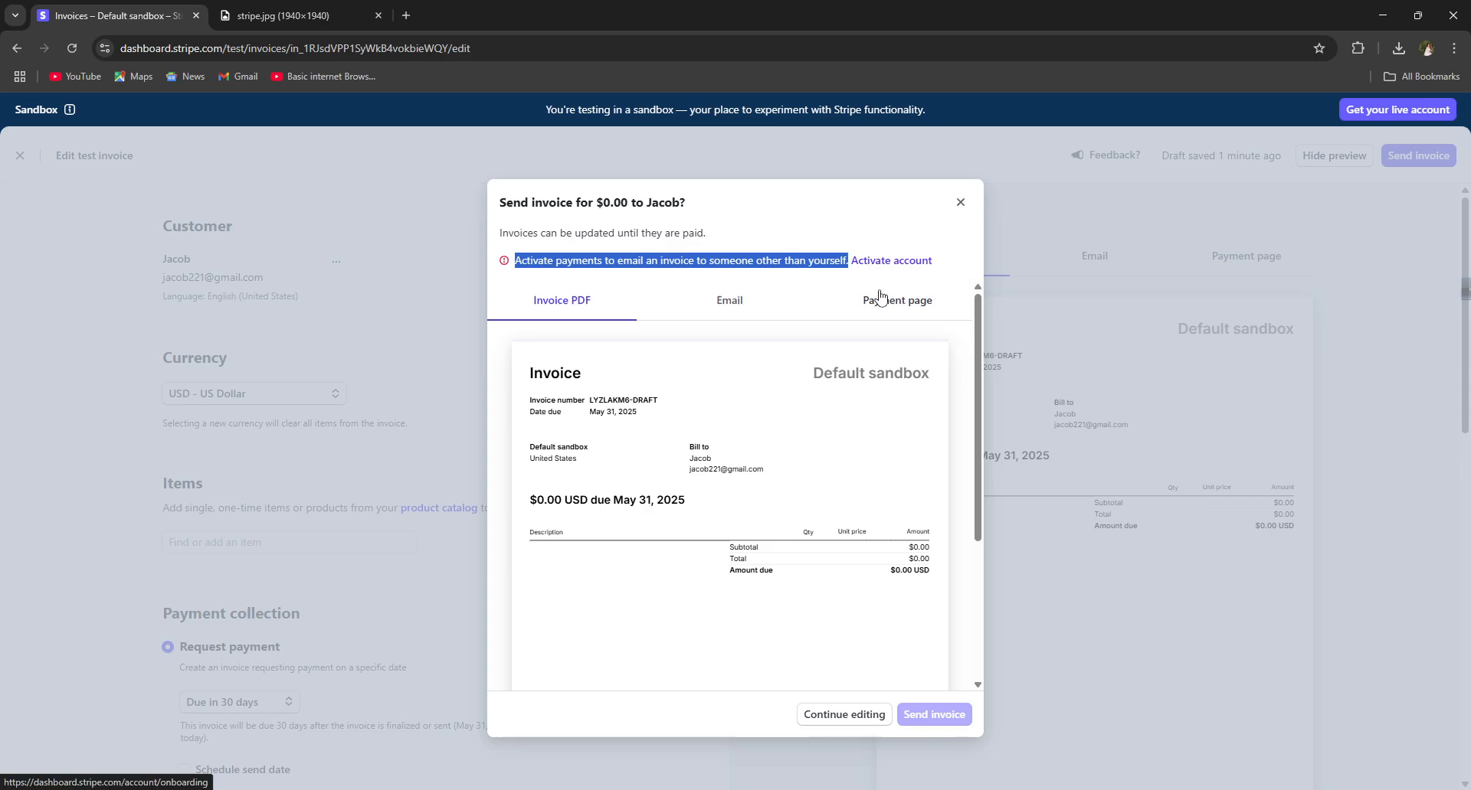
click(877, 261)
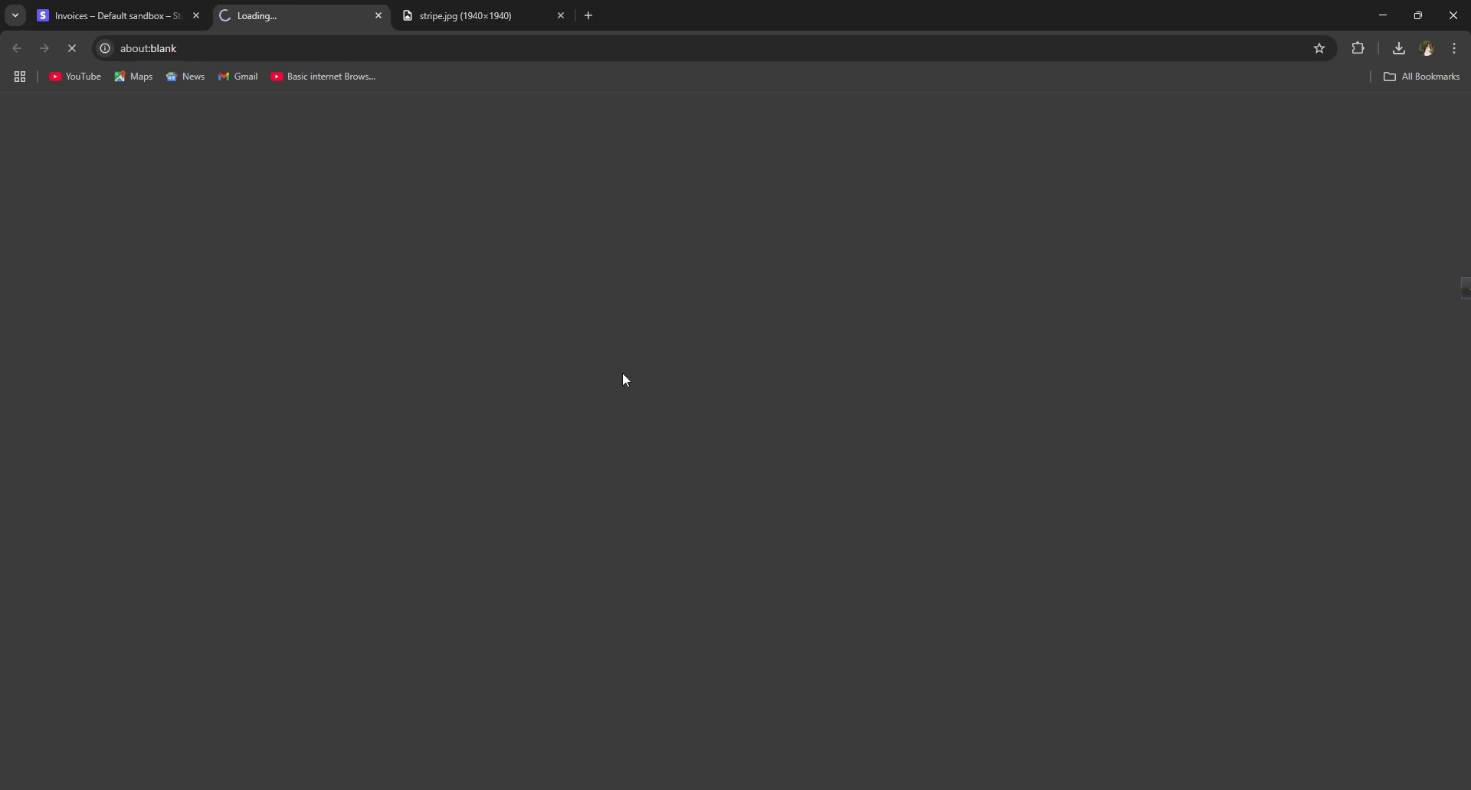
Step: Move between the invoice and activation tabs, ending on the Activate Payments onboarding
click(102, 6)
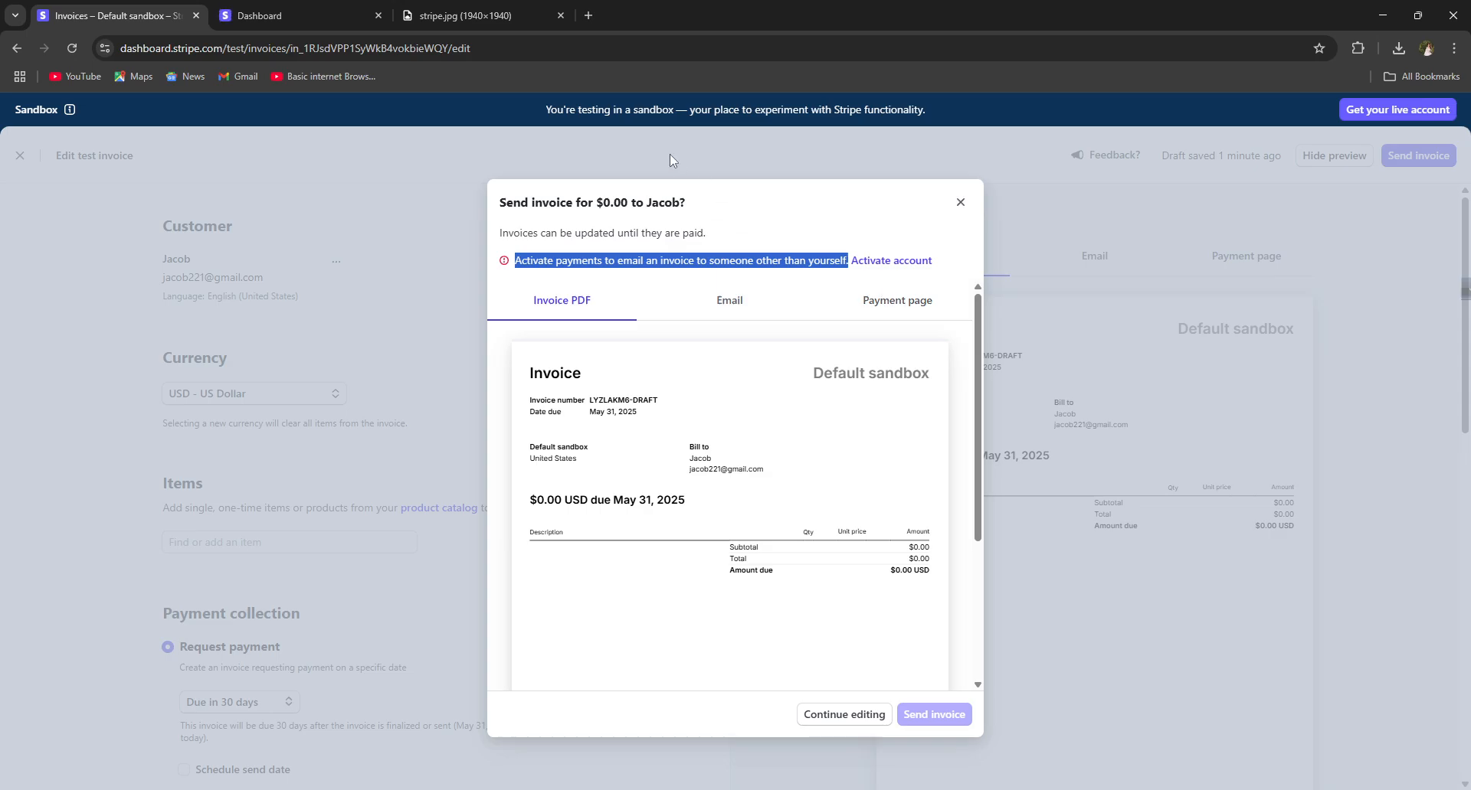
click(366, 14)
click(159, 10)
drag(935, 262, 788, 404)
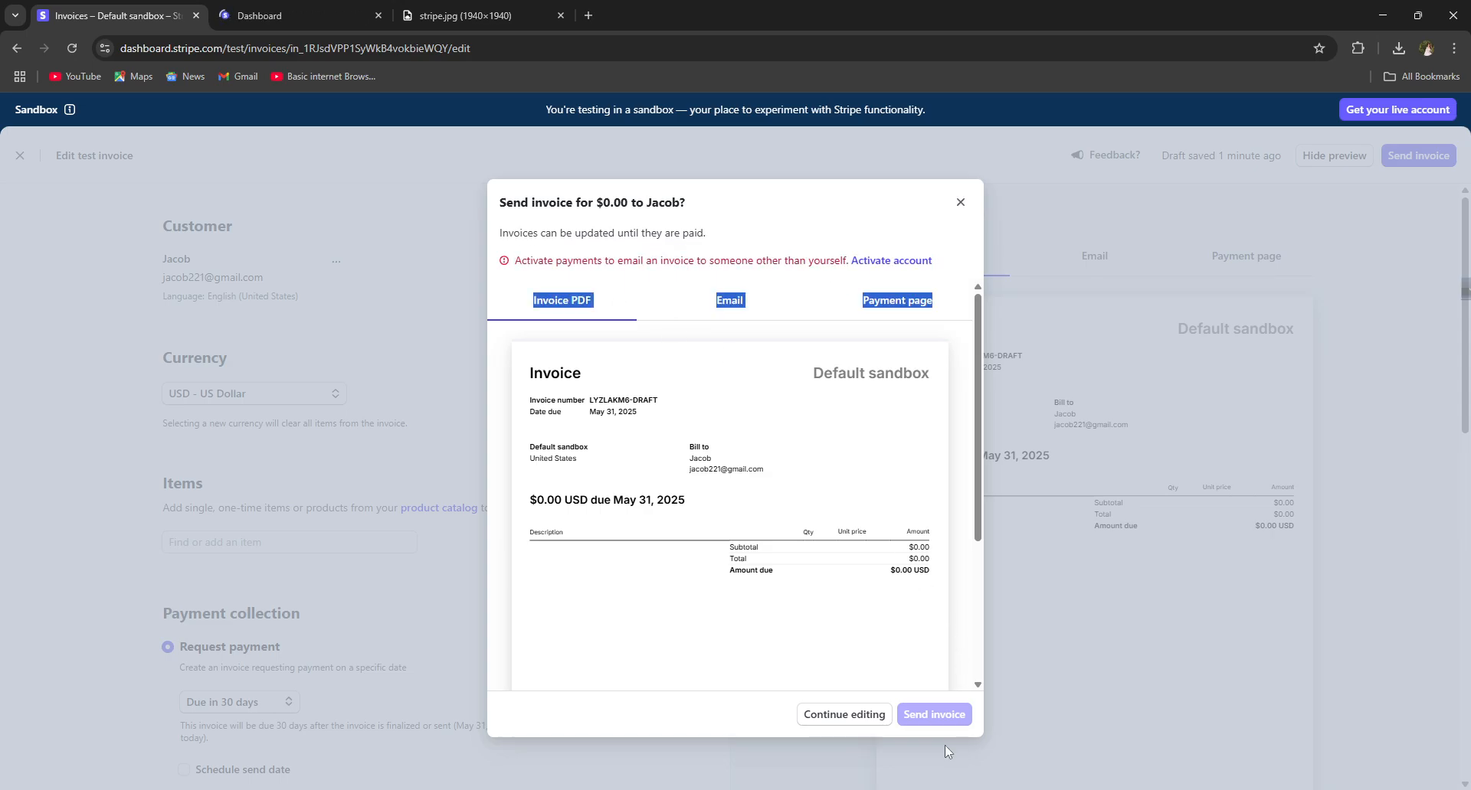
click(295, 16)
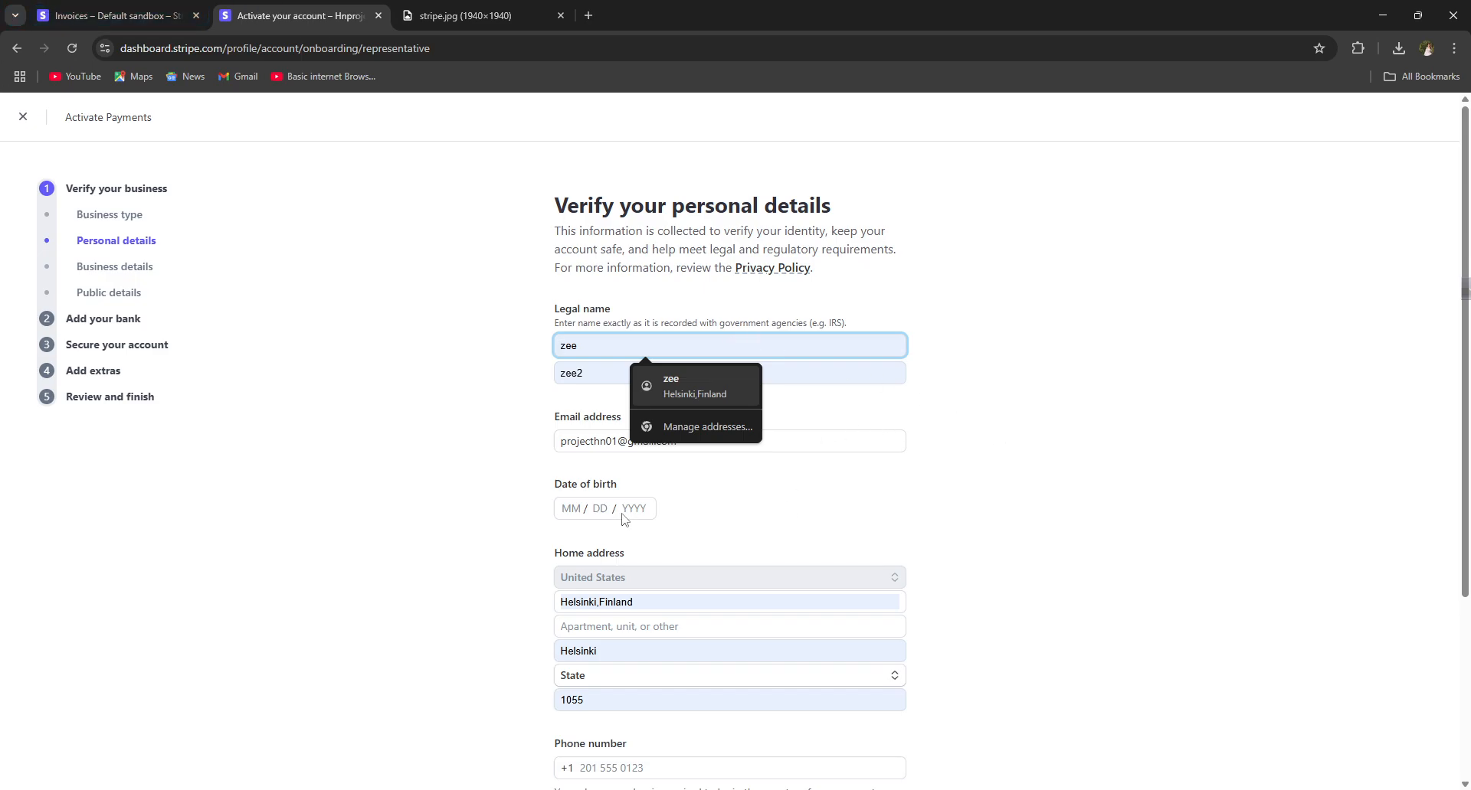
Step: Leave the Verify your personal details form blank and return to the invoice's send confirmation
click(589, 510)
click(635, 578)
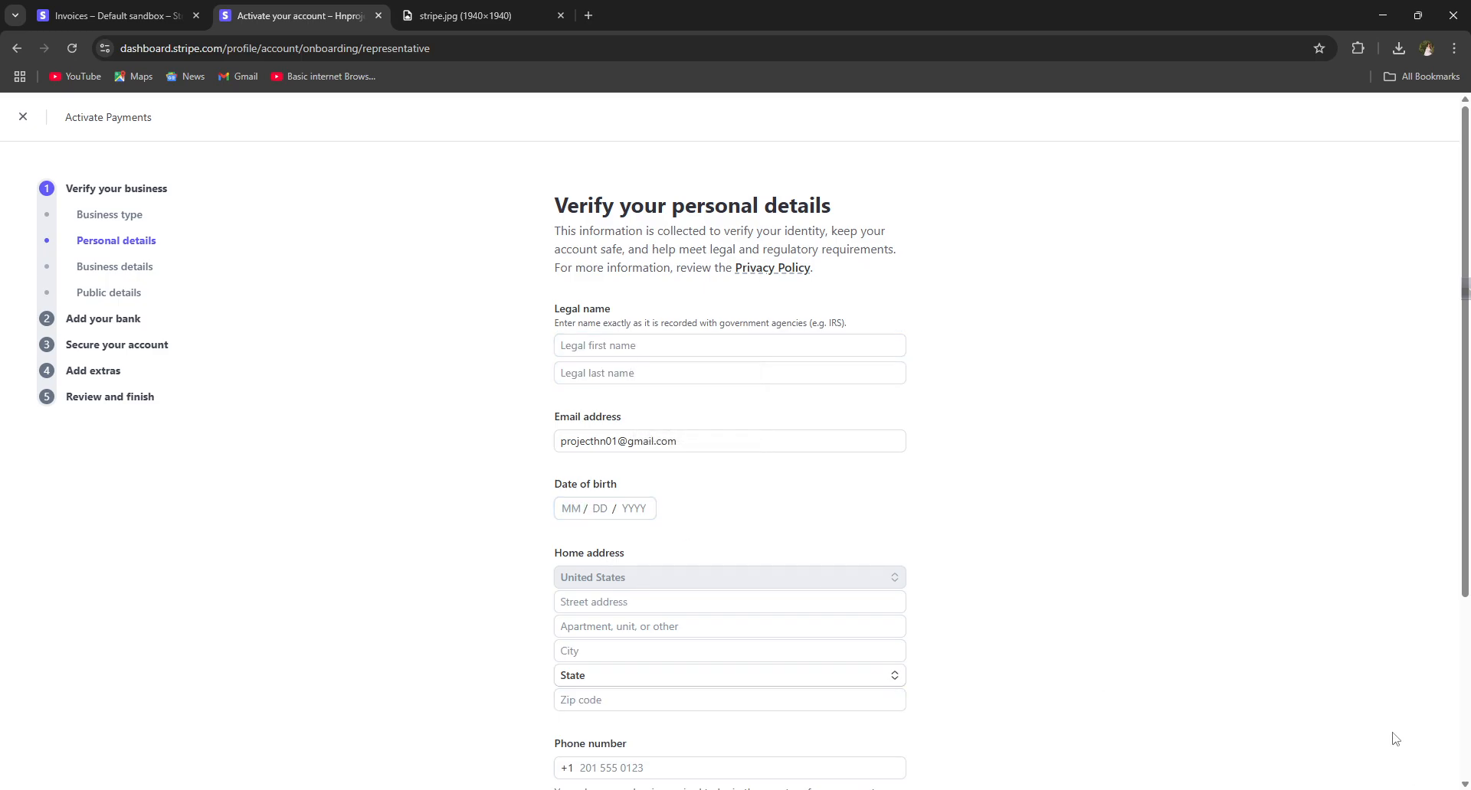
scroll(776, 591, down, 3)
click(568, 519)
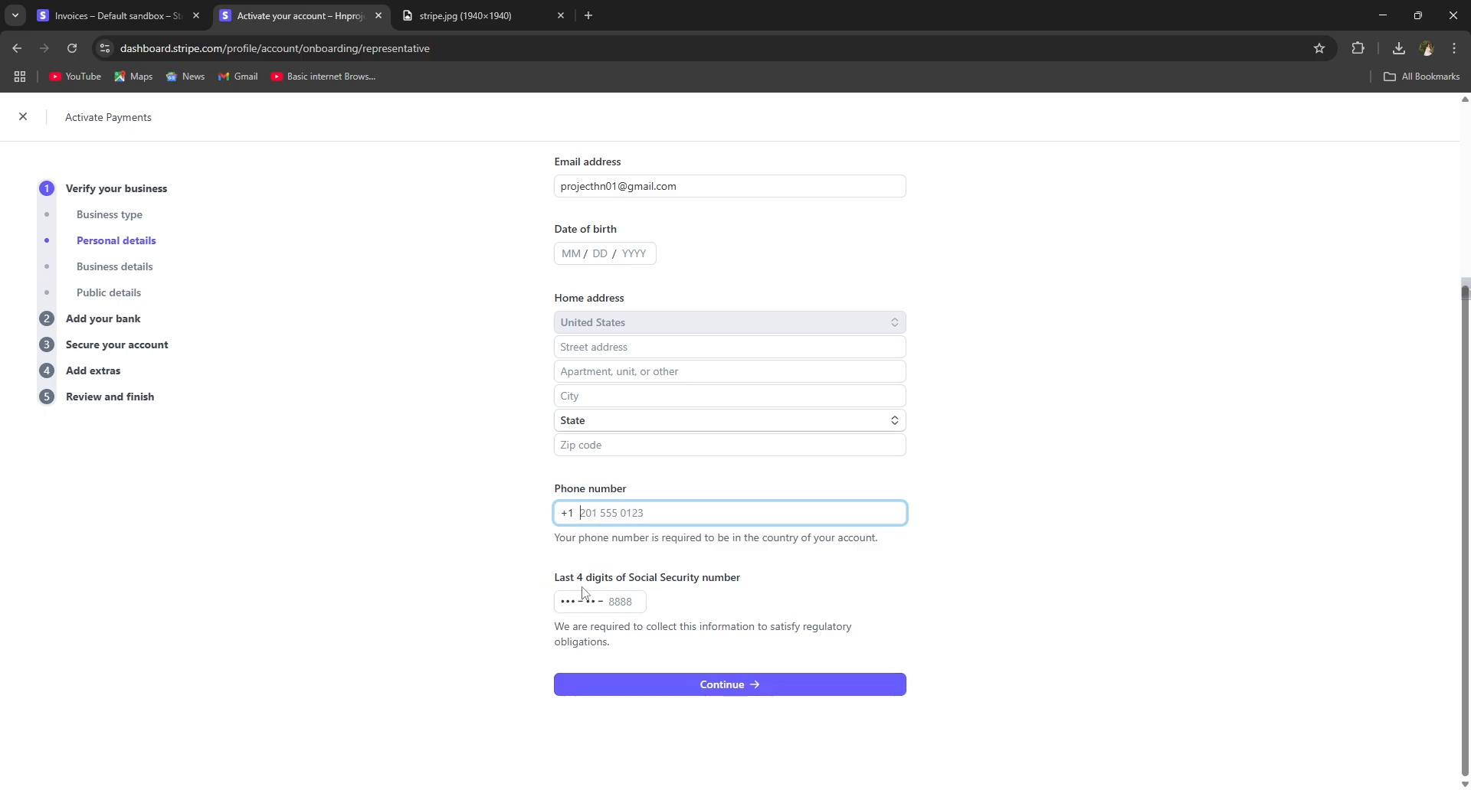
drag(555, 577, 749, 602)
click(118, 14)
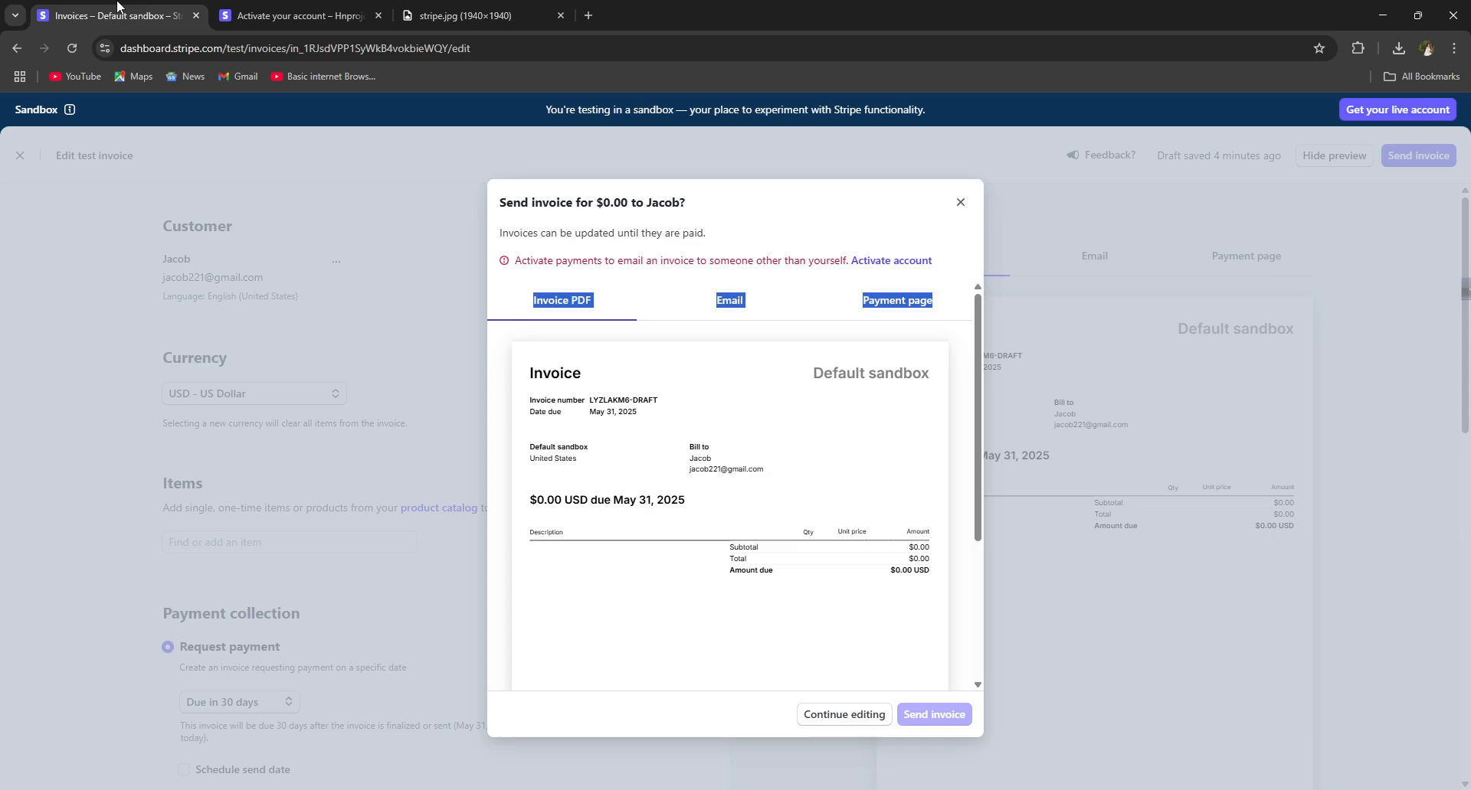
Step: Preview the email that will accompany the invoice in the Send invoice dialog
right_click(978, 613)
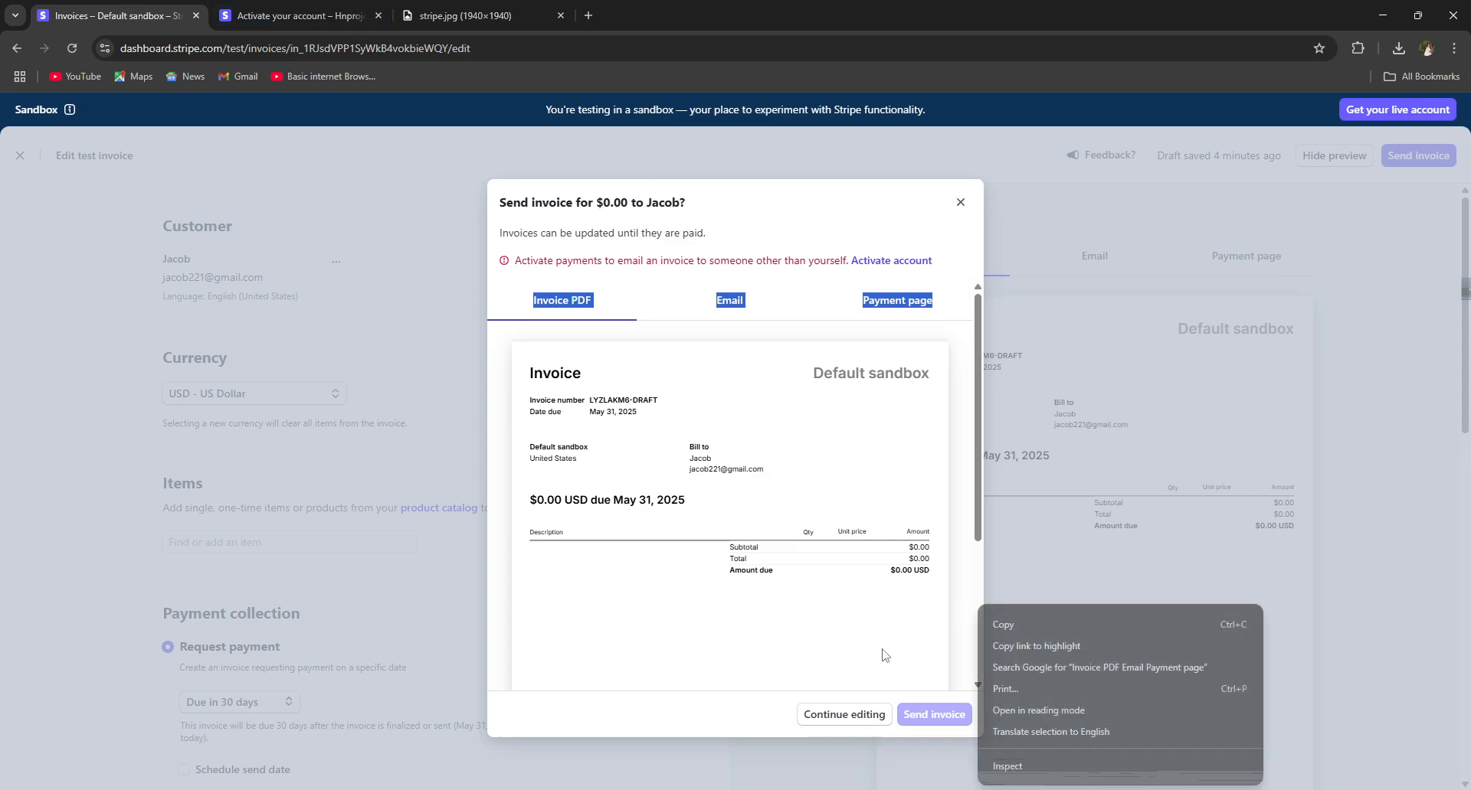
click(888, 655)
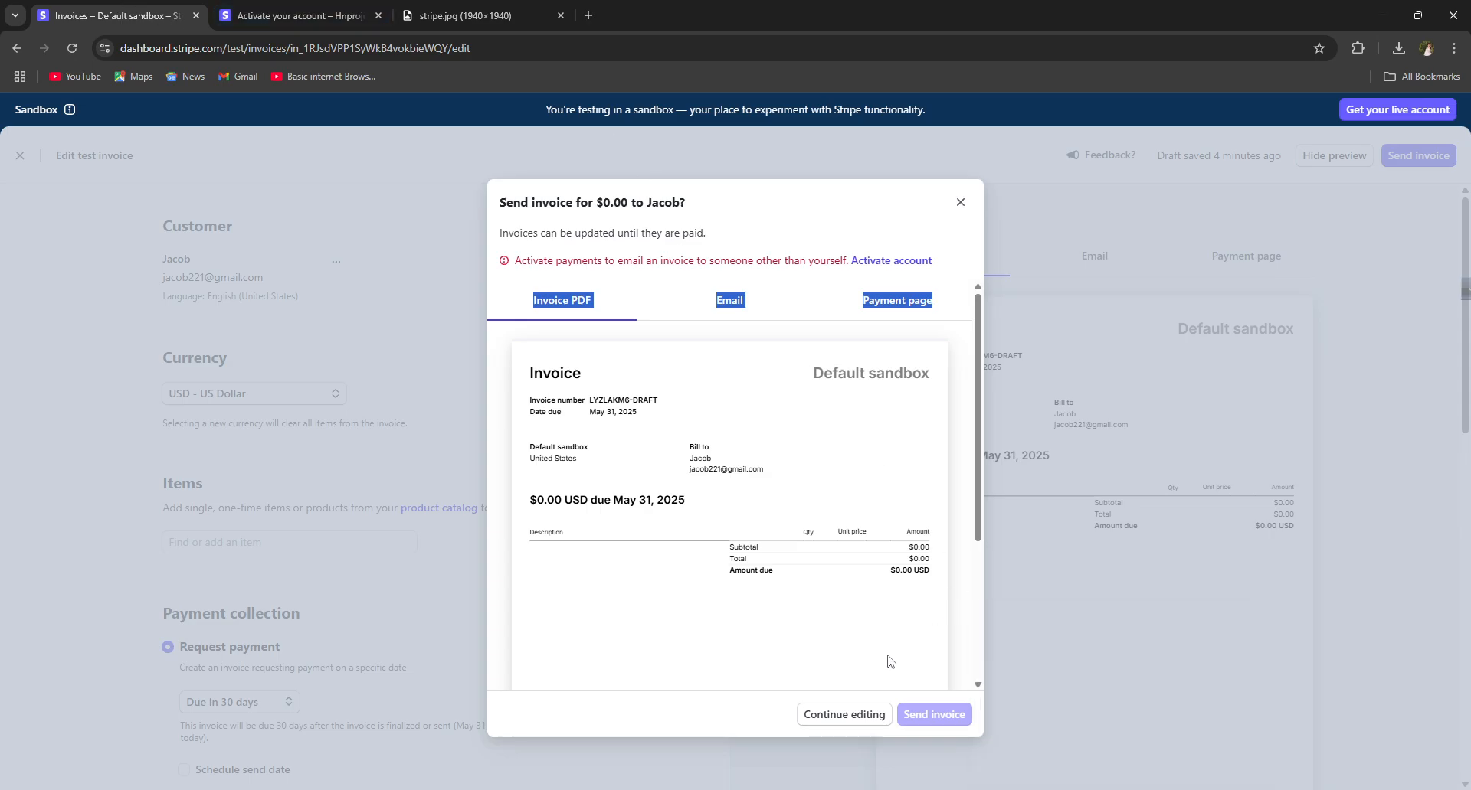
click(763, 317)
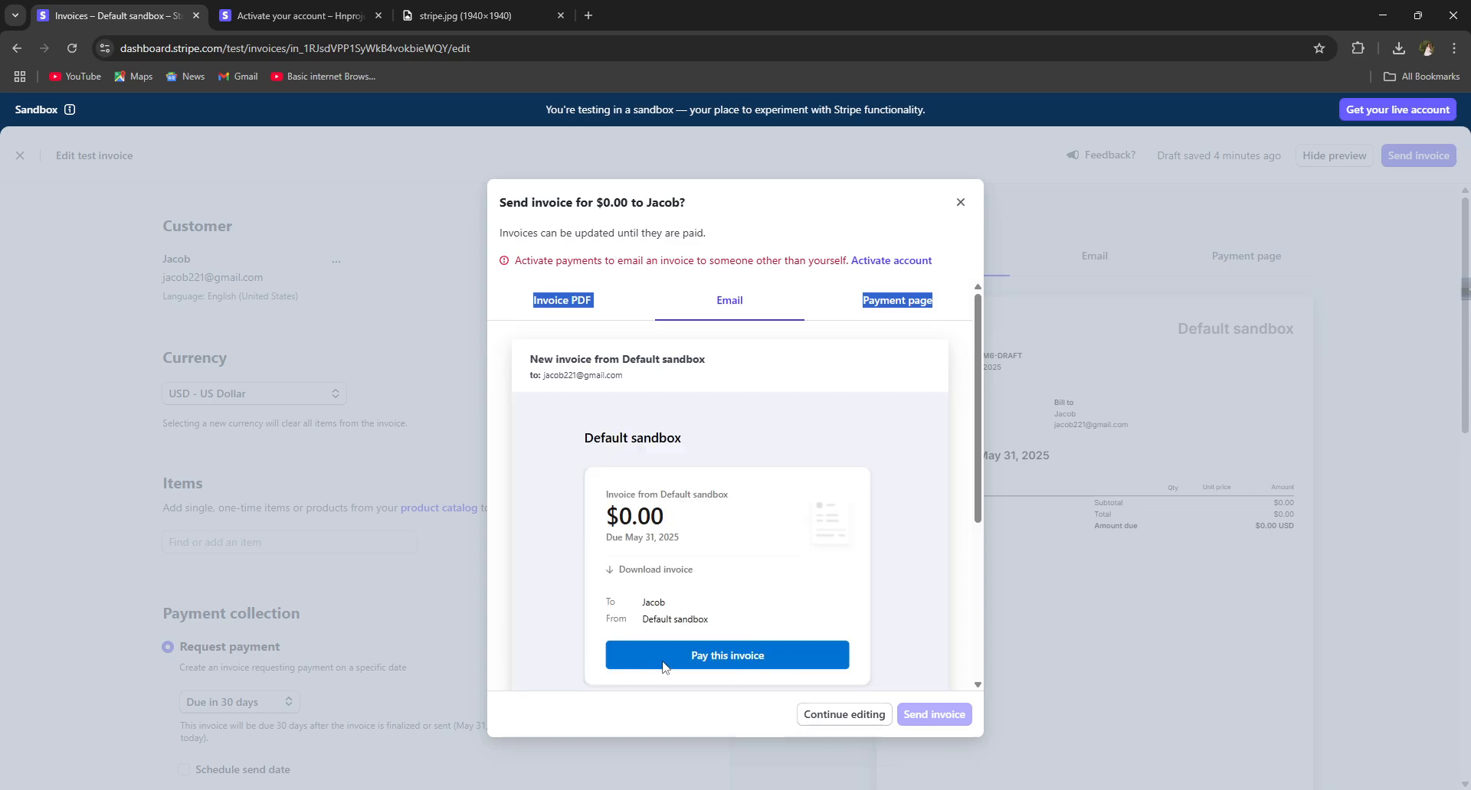
Step: Dismiss the send confirmation with Continue editing to return to the draft invoice
click(644, 540)
double_click(698, 657)
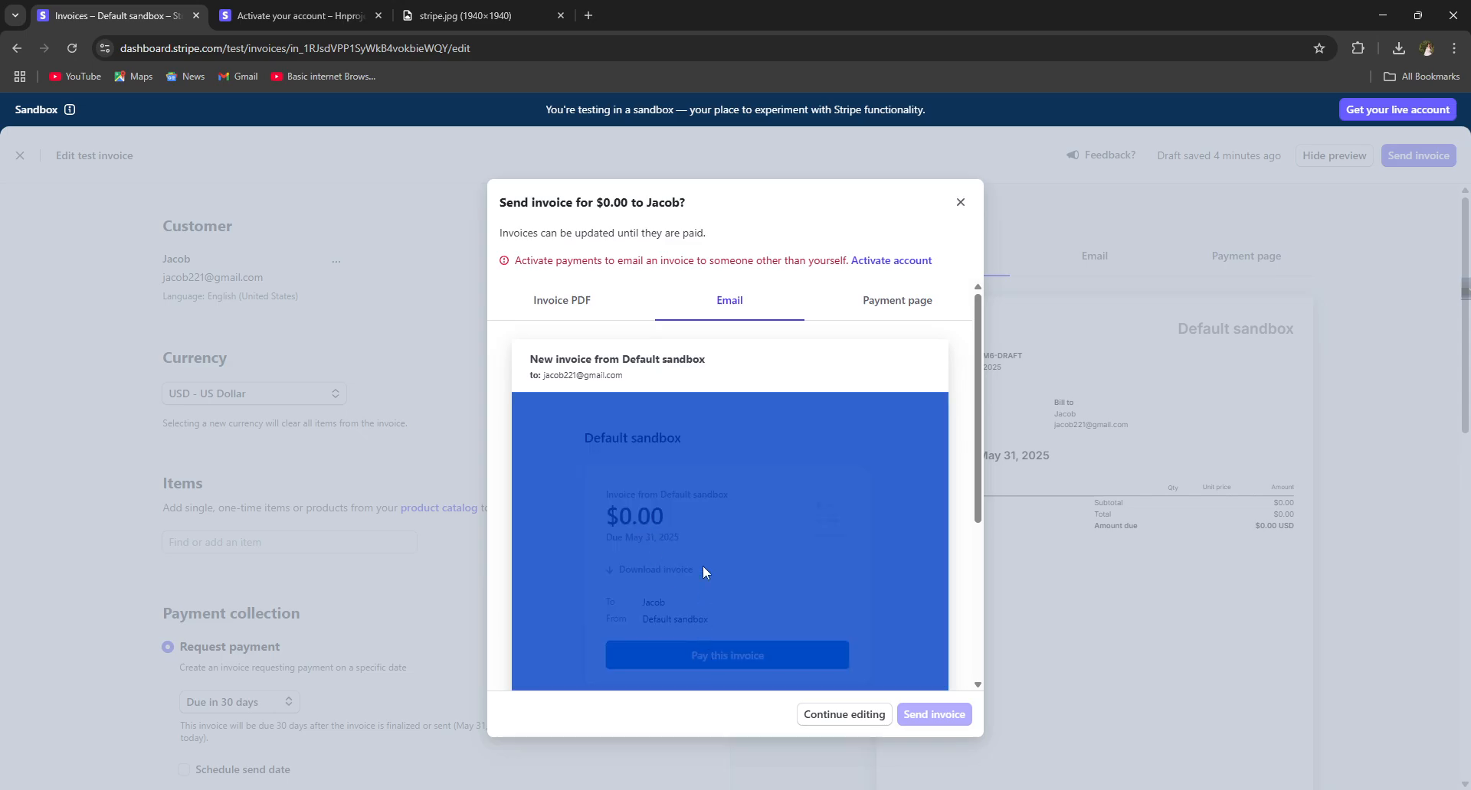
click(731, 665)
scroll(769, 682, down, 5)
click(824, 720)
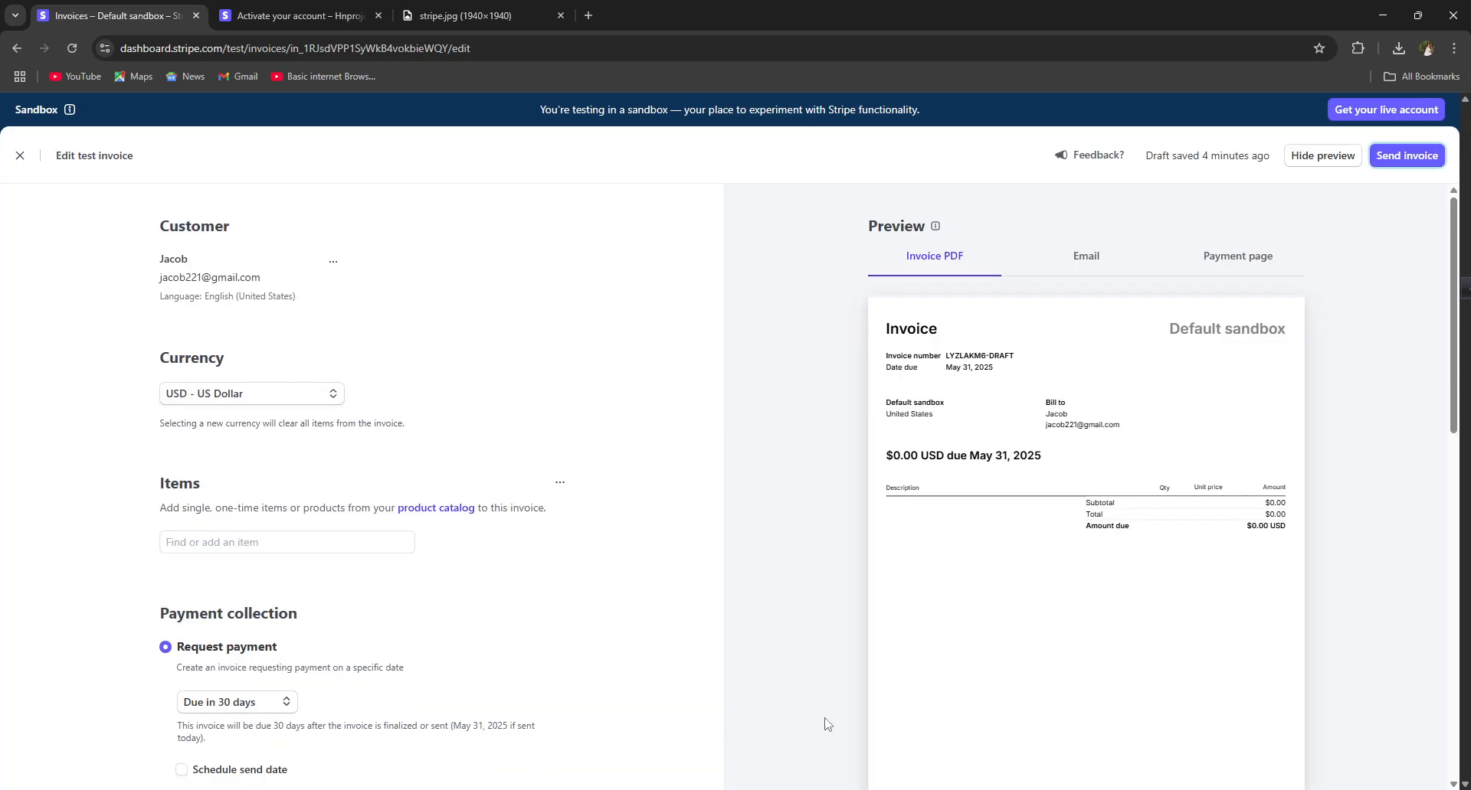
Step: Add CLOTHES × 1 at $20.00 as a line item on Jacob's draft invoice
scroll(703, 540, down, 1)
scroll(703, 540, down, 5)
scroll(618, 532, up, 4)
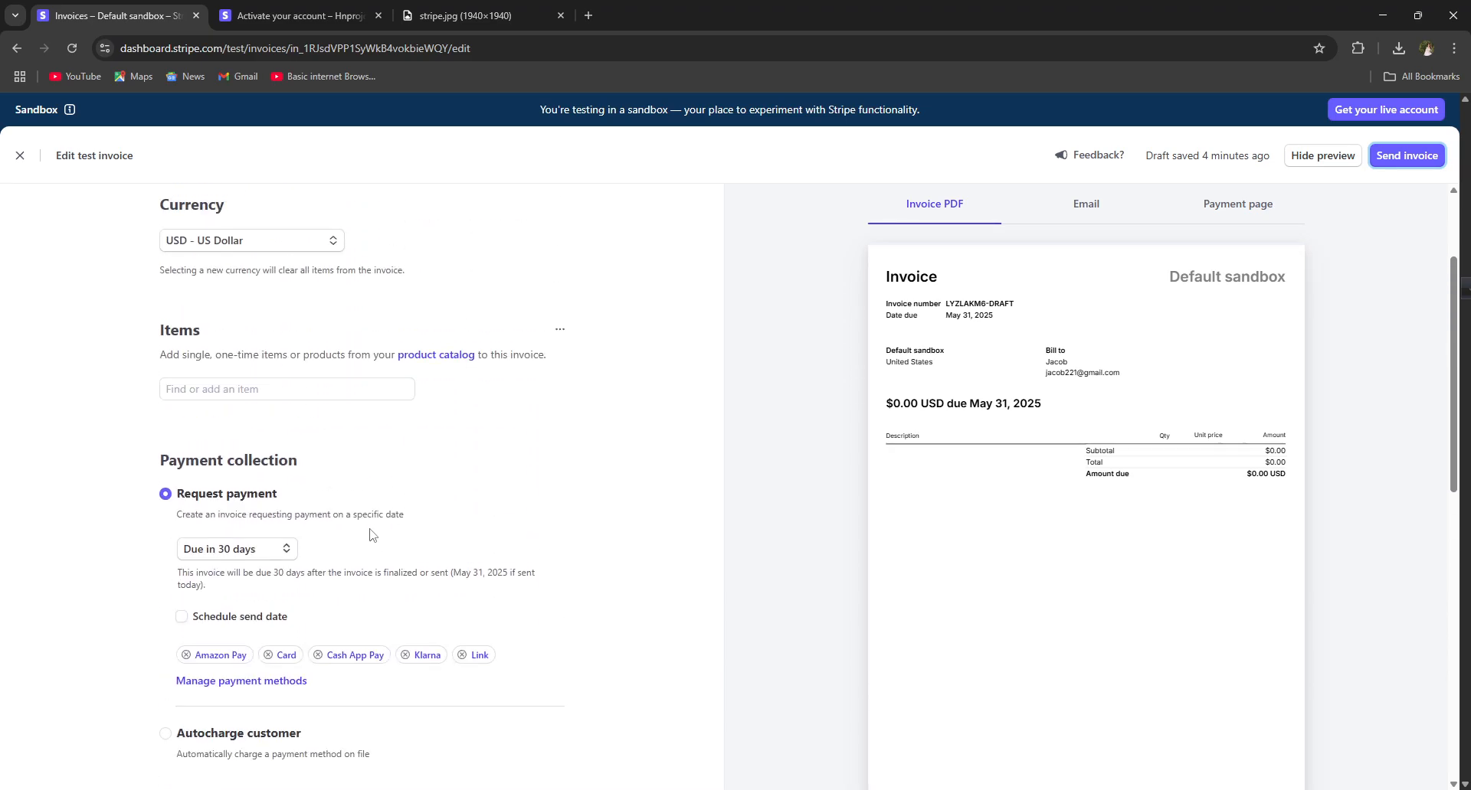
click(284, 391)
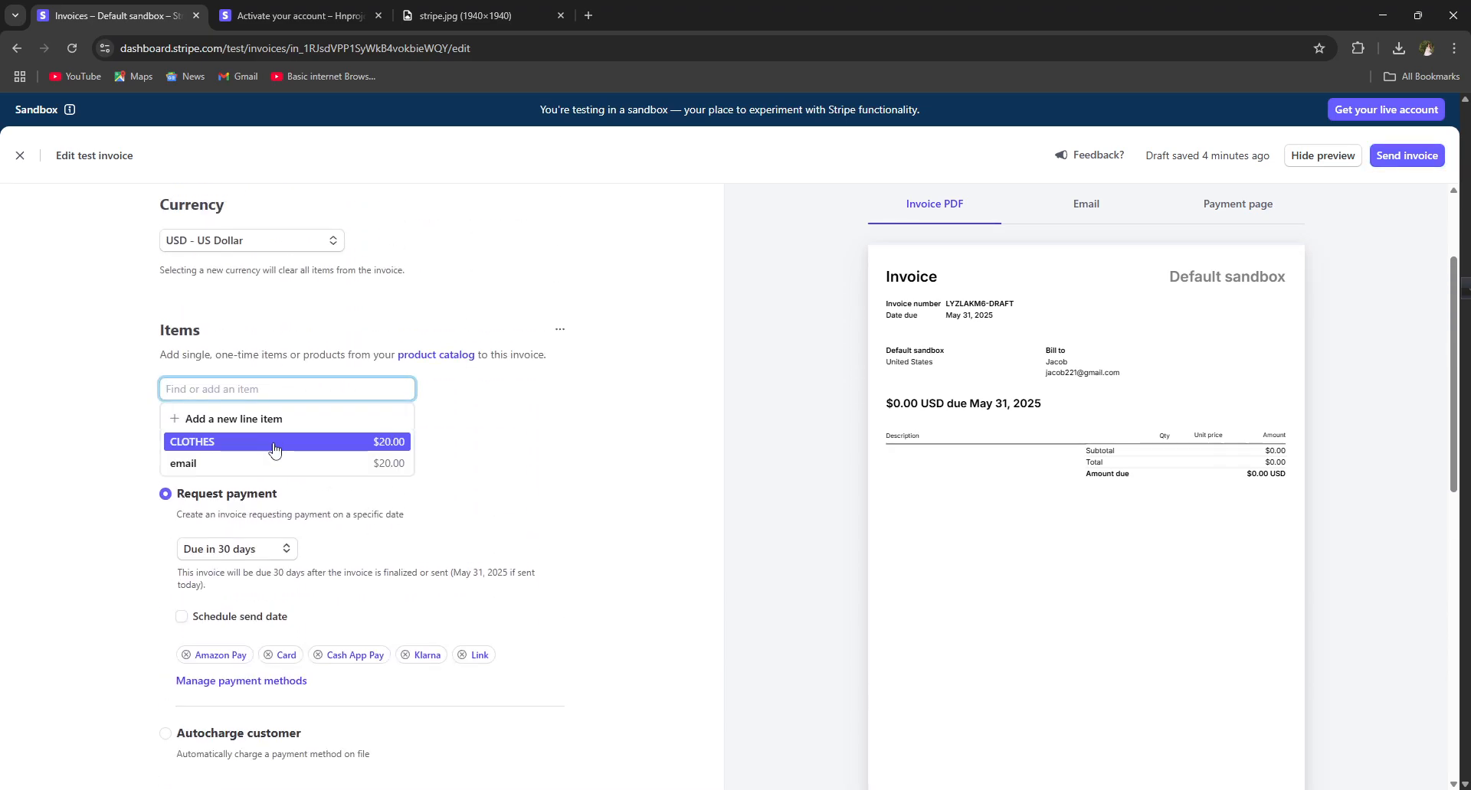
click(278, 443)
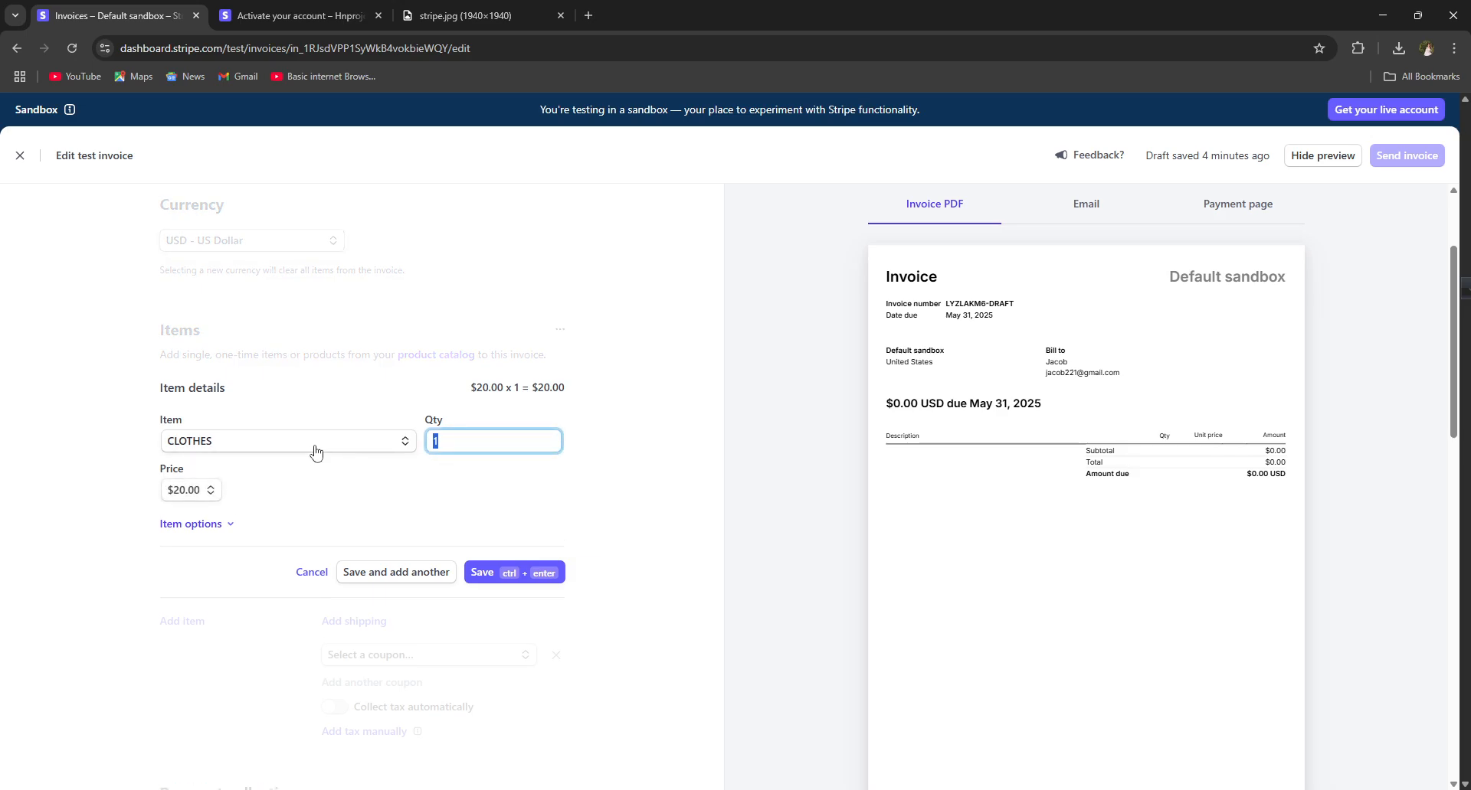
click(504, 580)
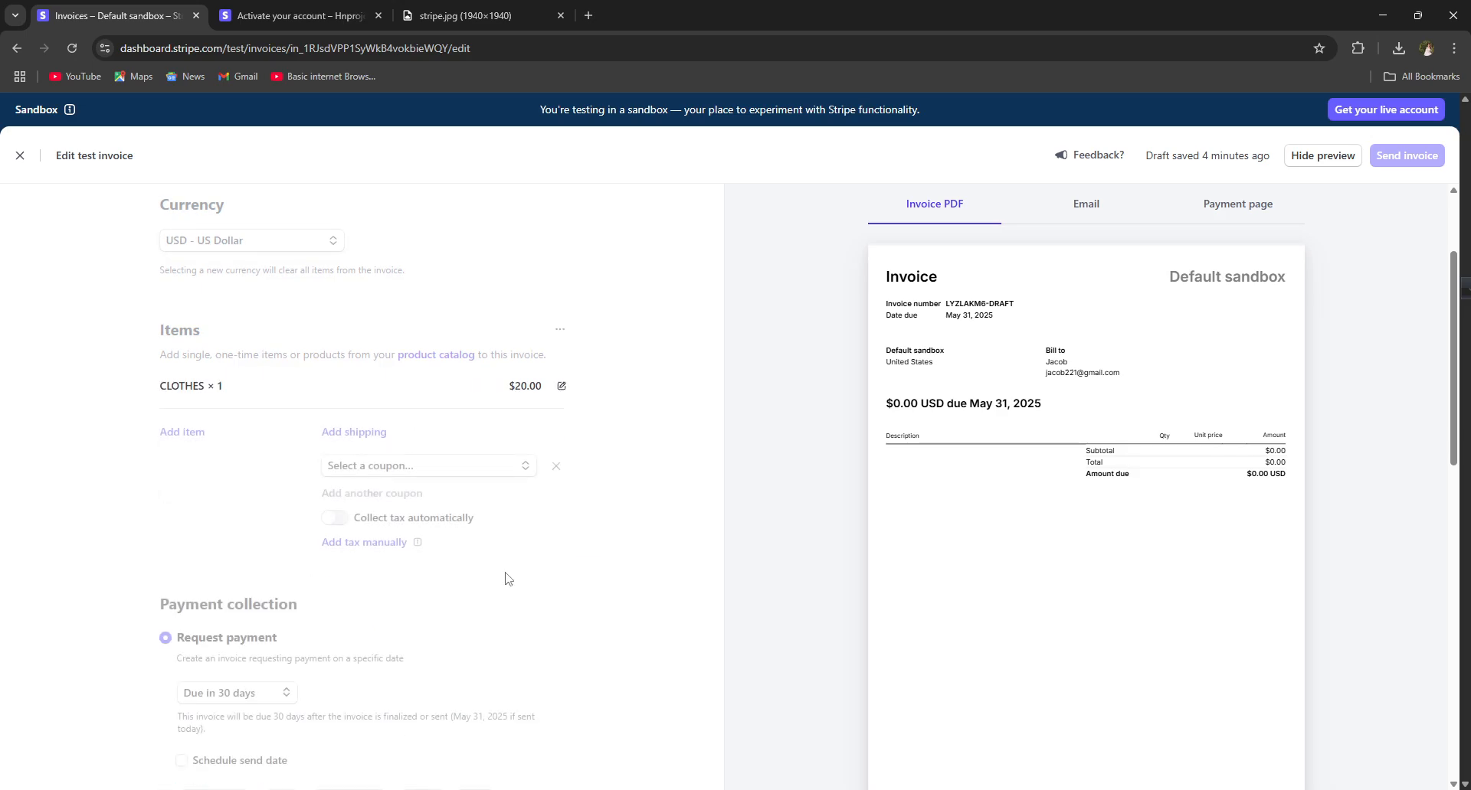
Step: Look through the coupon and shipping rate options and the Request payment, due in 30 days terms
click(406, 469)
click(354, 431)
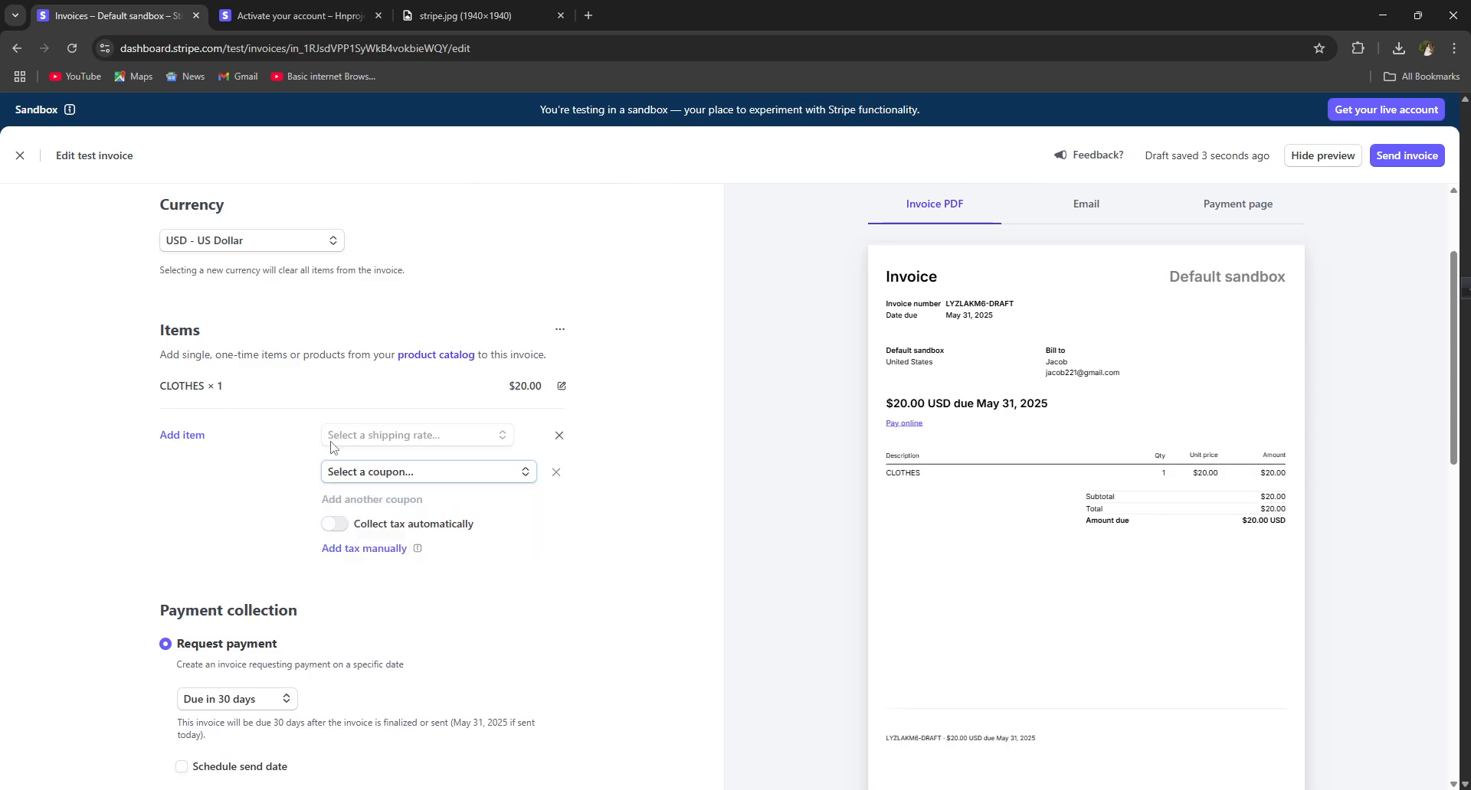
scroll(505, 605, up, 1)
scroll(483, 593, down, 5)
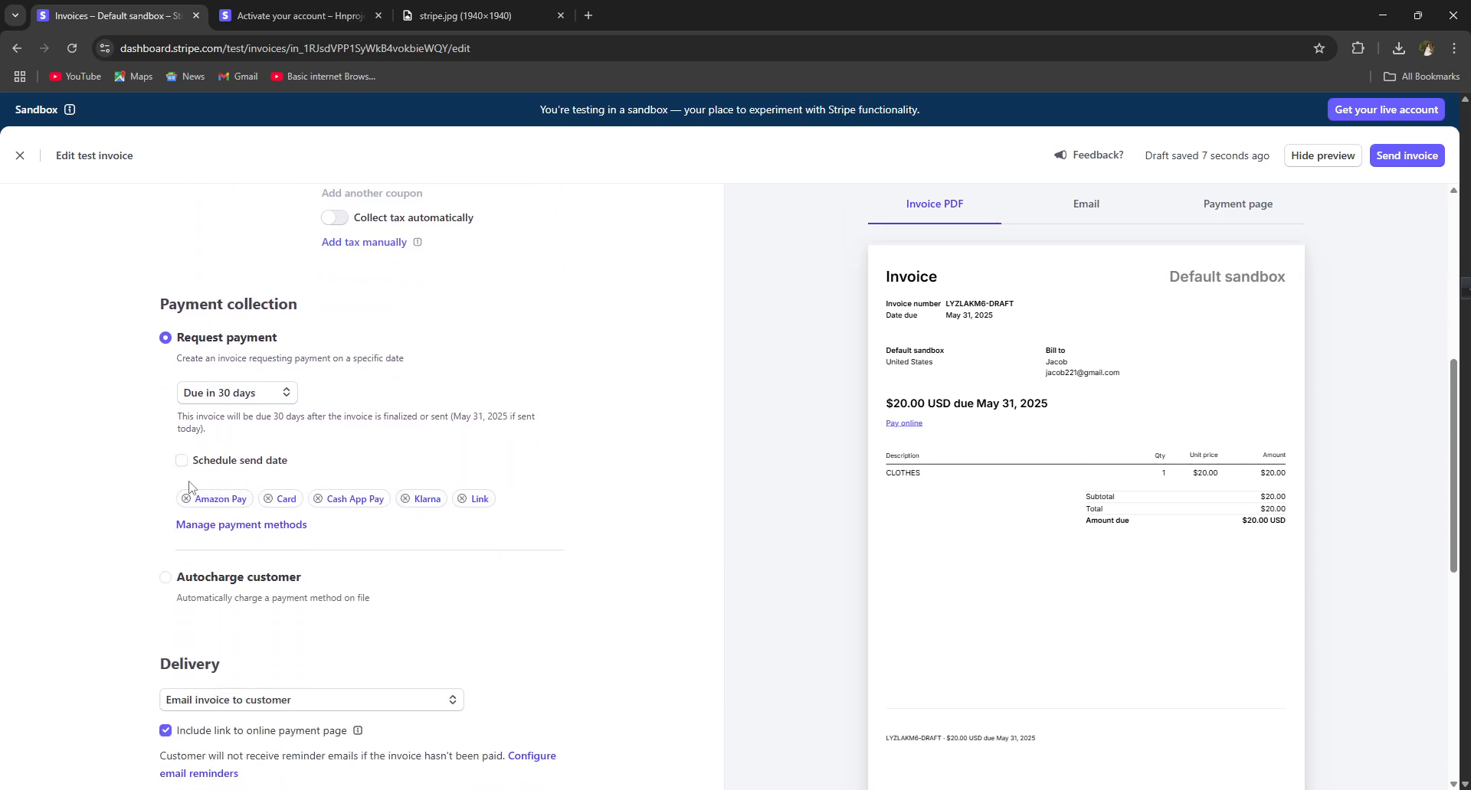
scroll(237, 593, down, 8)
scroll(734, 667, up, 15)
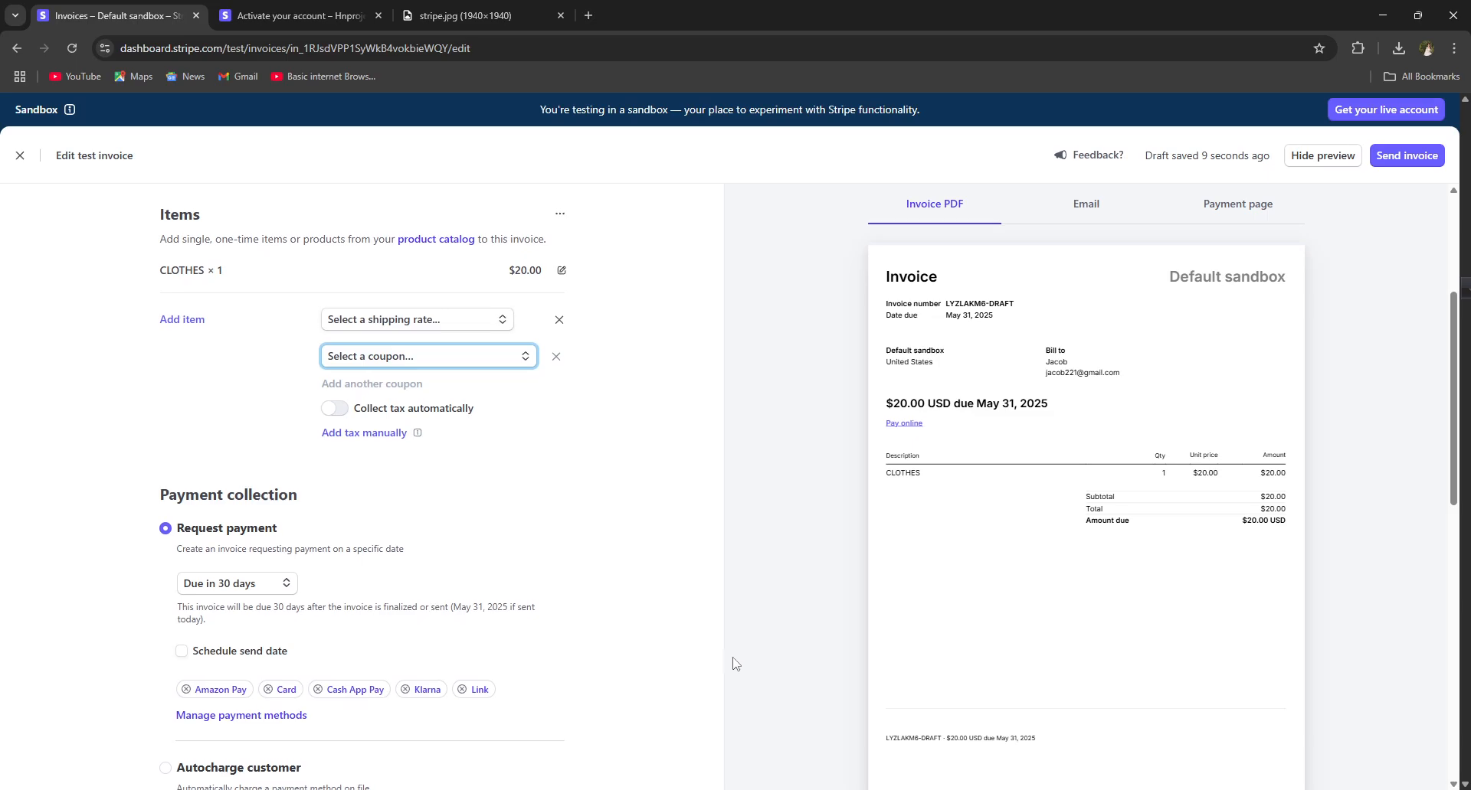
click(1375, 159)
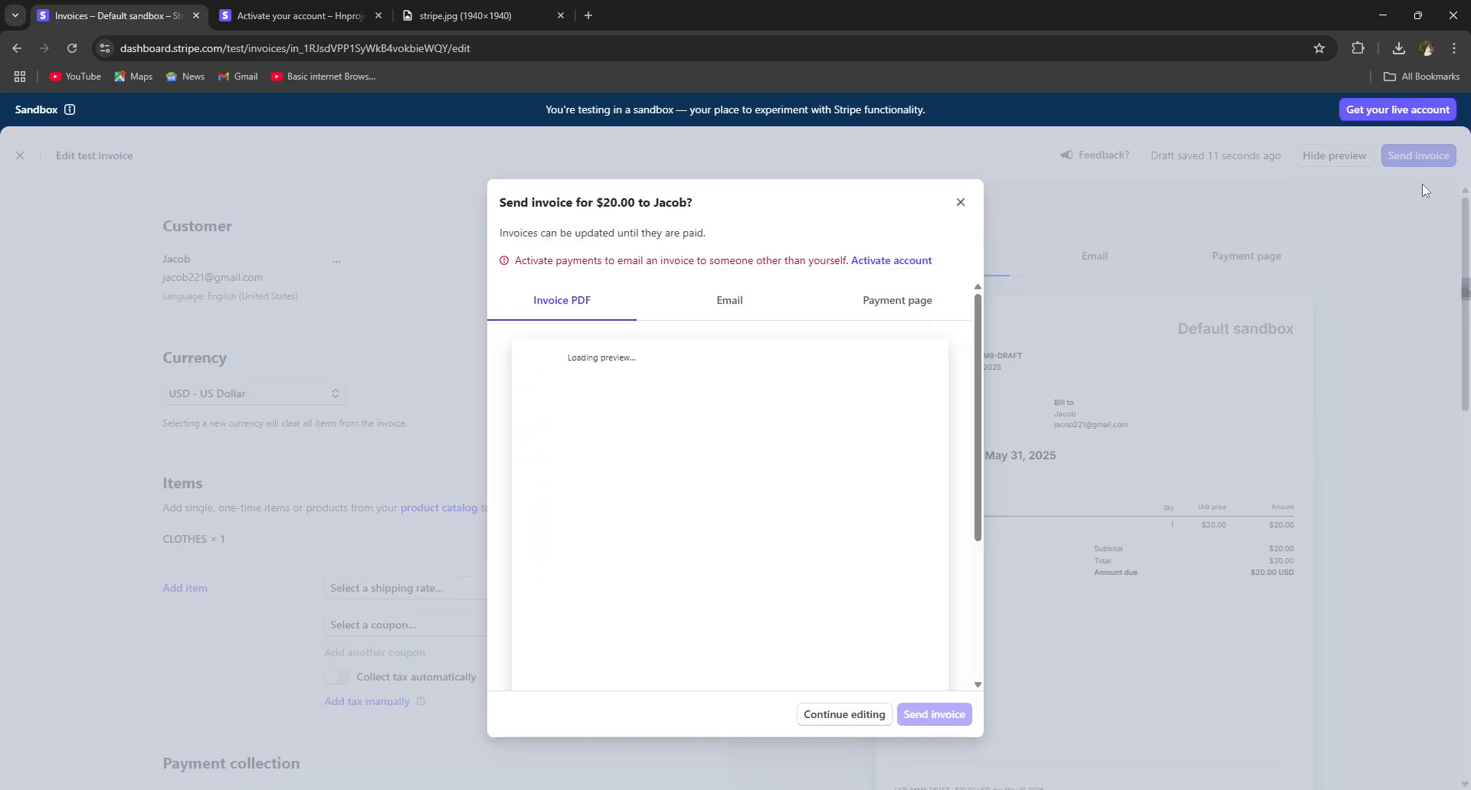
click(724, 304)
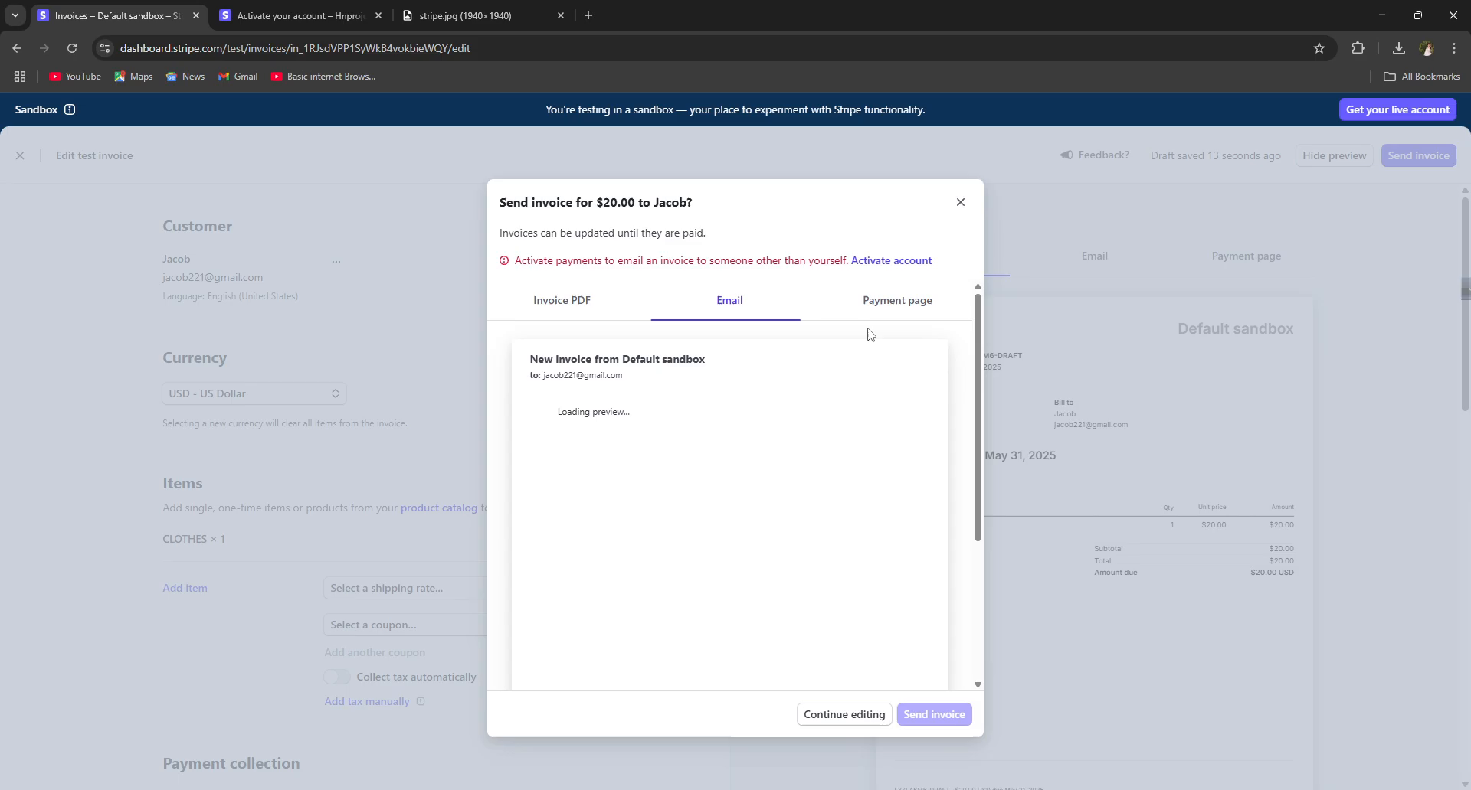
click(870, 310)
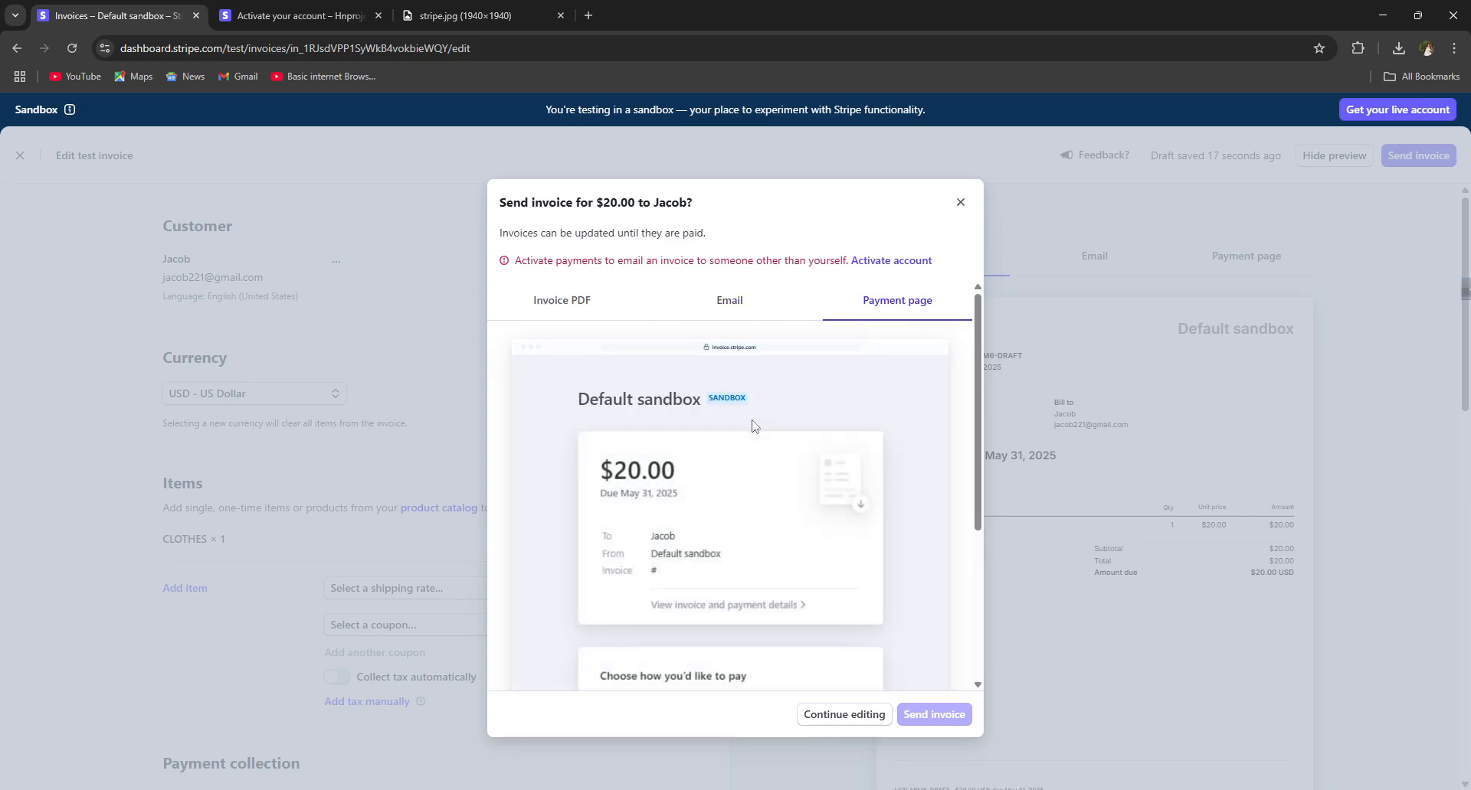
scroll(689, 475, down, 5)
scroll(666, 497, up, 5)
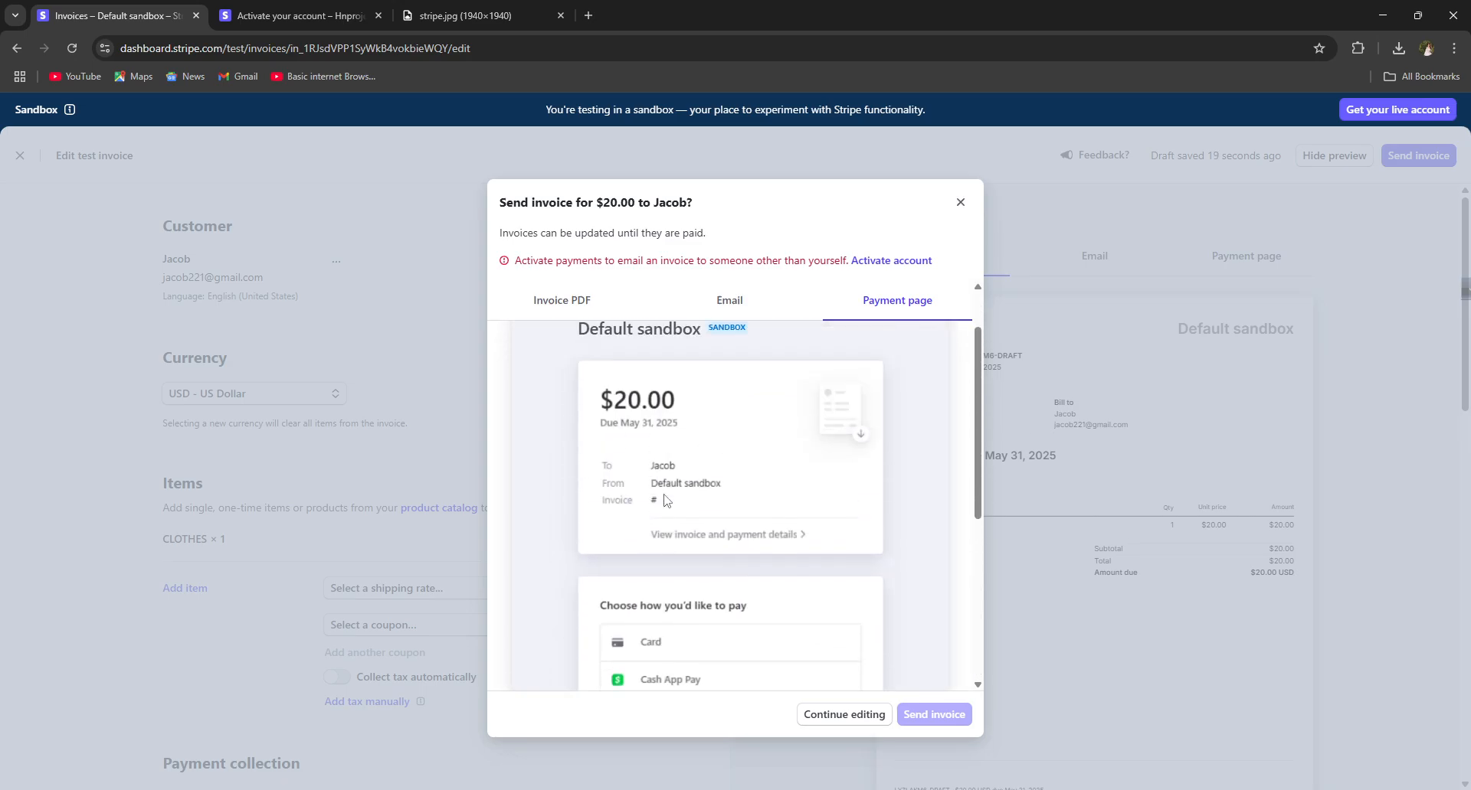
scroll(664, 491, down, 5)
scroll(665, 491, up, 1)
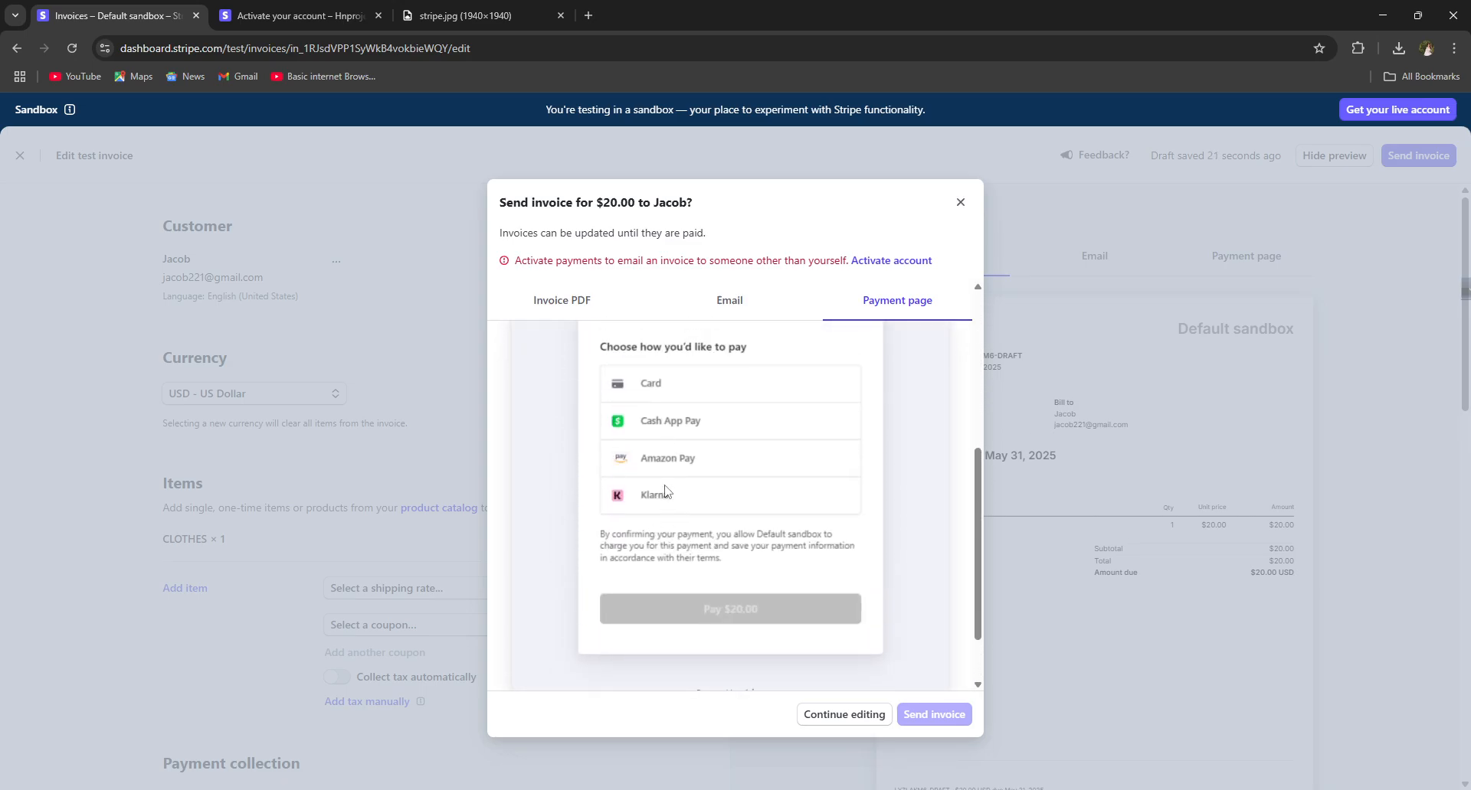
scroll(604, 486, up, 2)
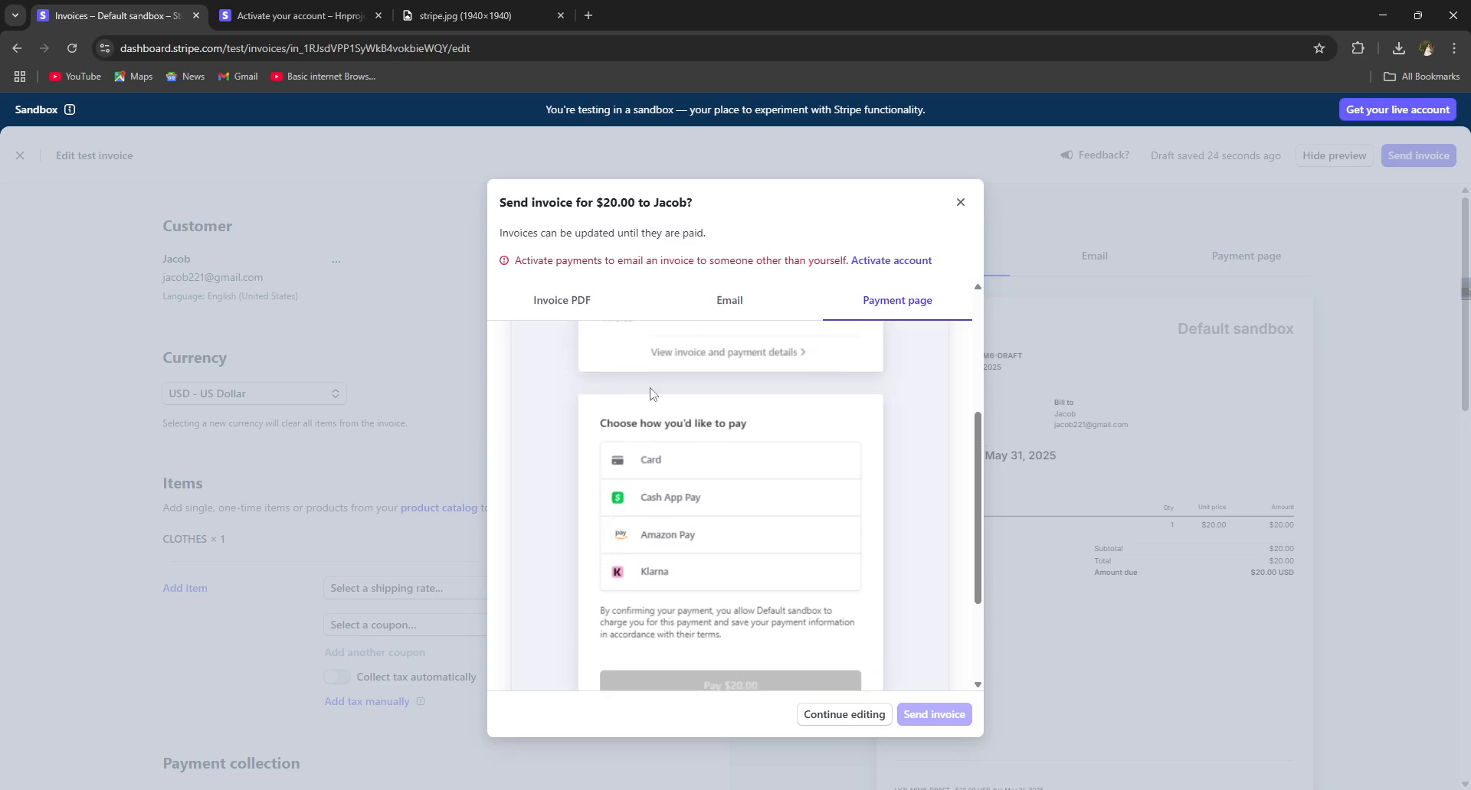
click(575, 303)
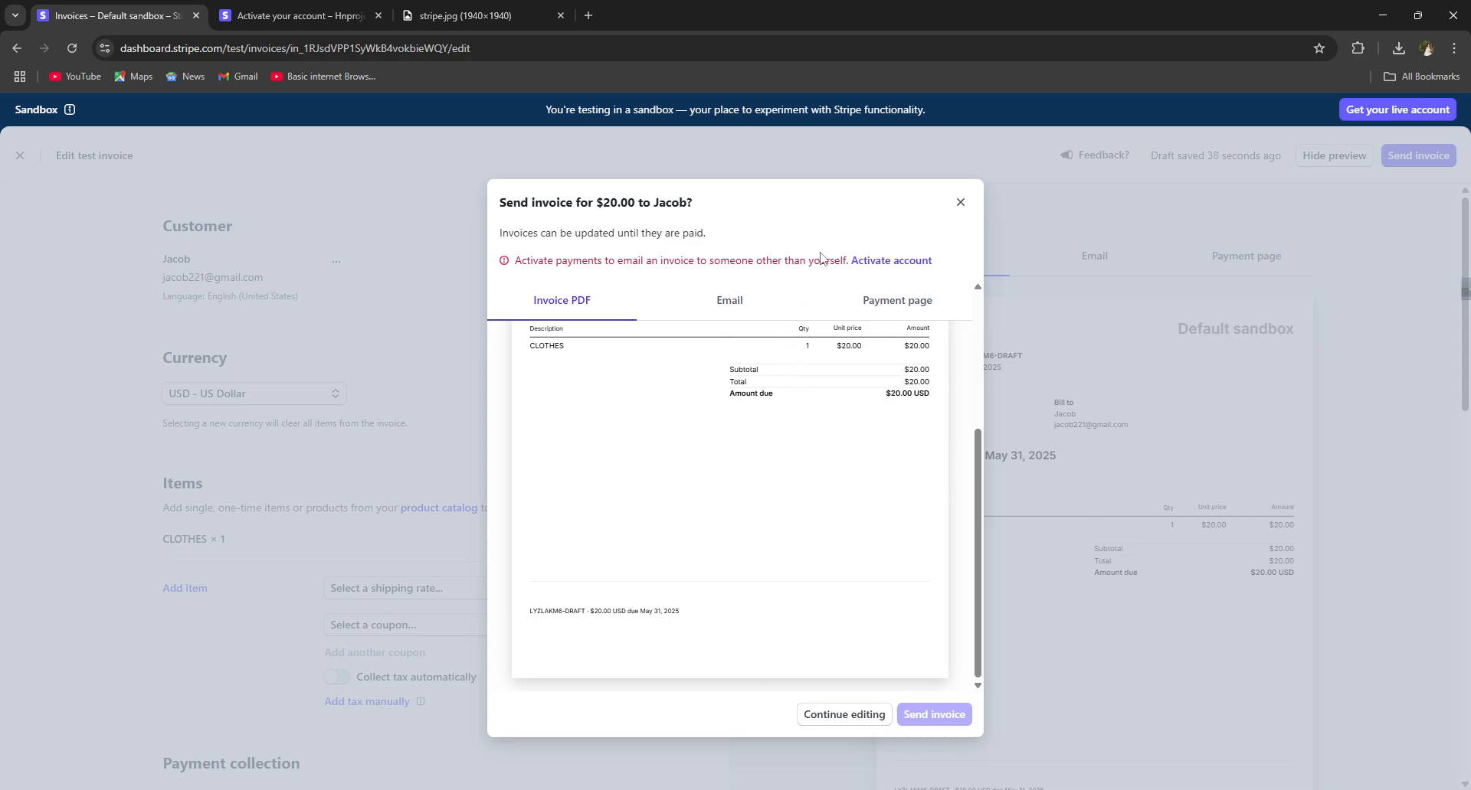
click(960, 202)
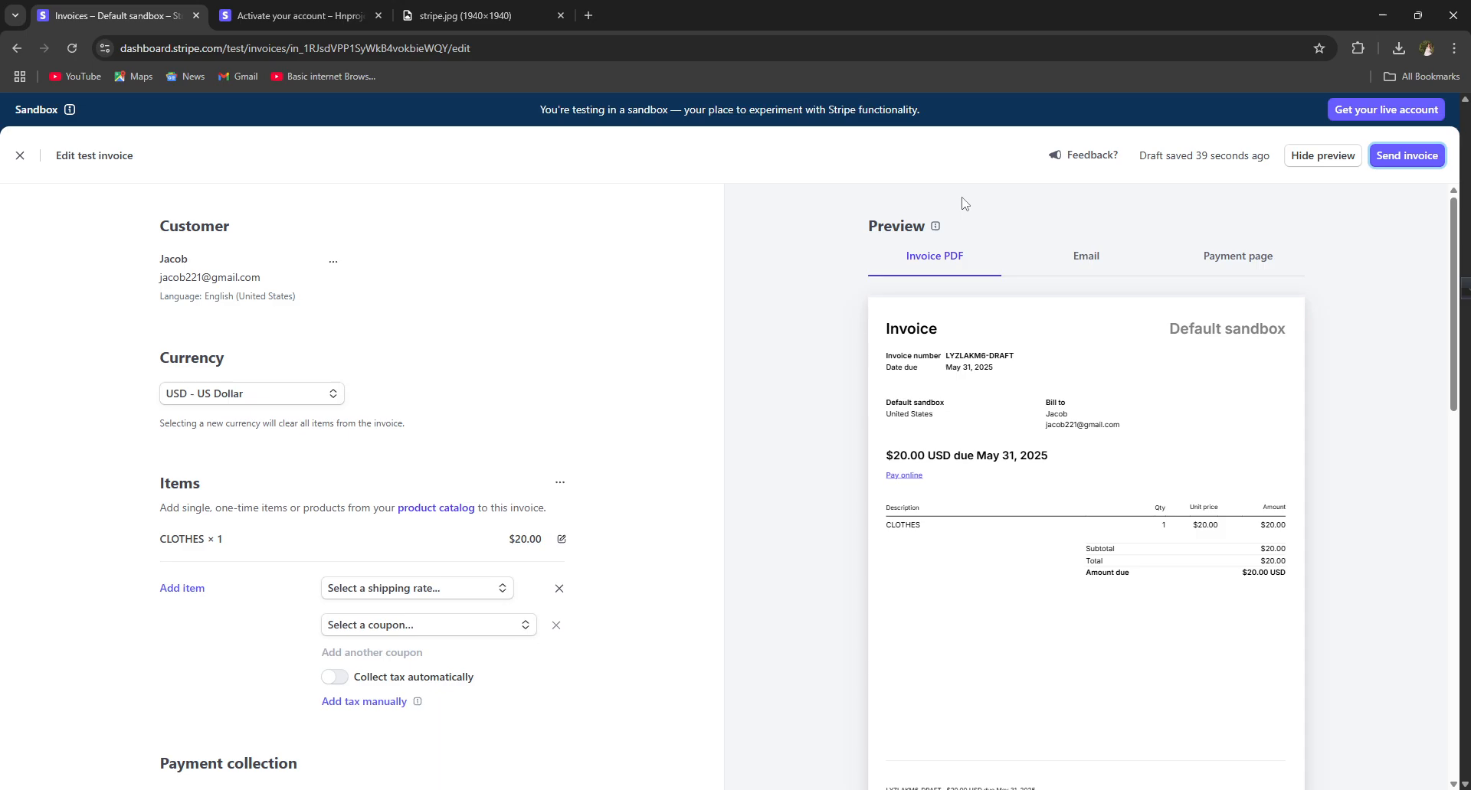
Step: Close the invoice editor, keeping the $20.00 draft, and go to Payments > Payment Links
click(20, 156)
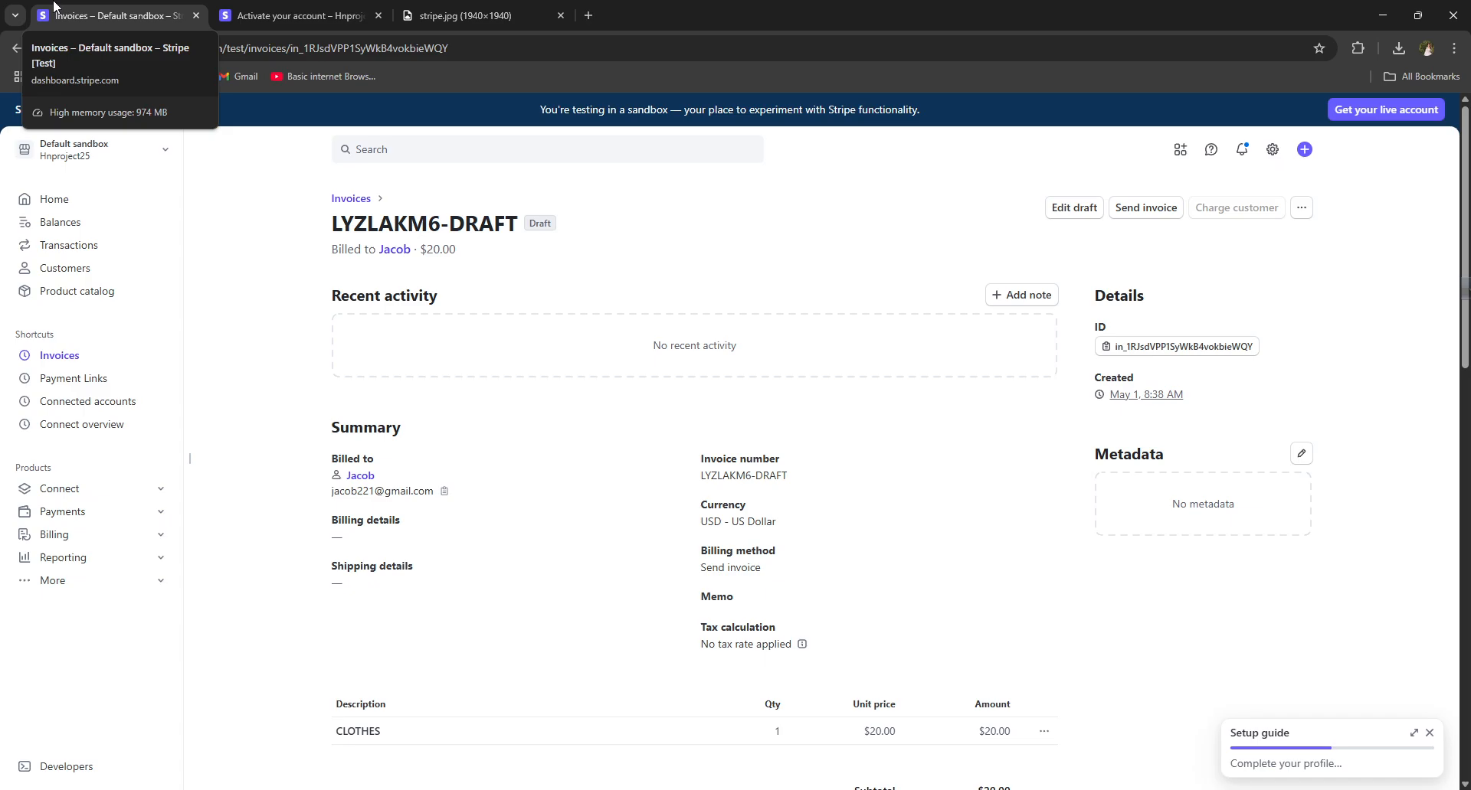
click(97, 518)
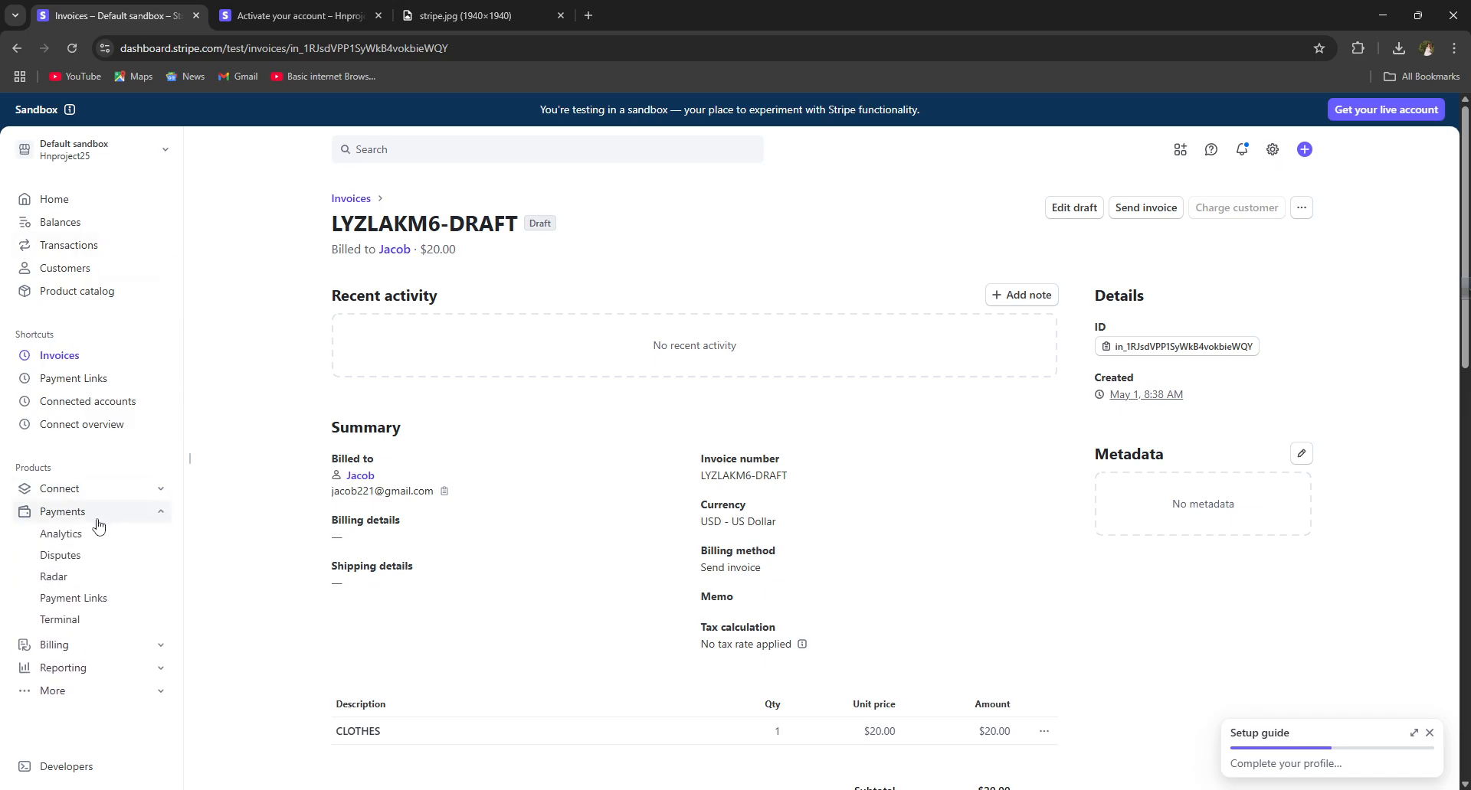
click(98, 605)
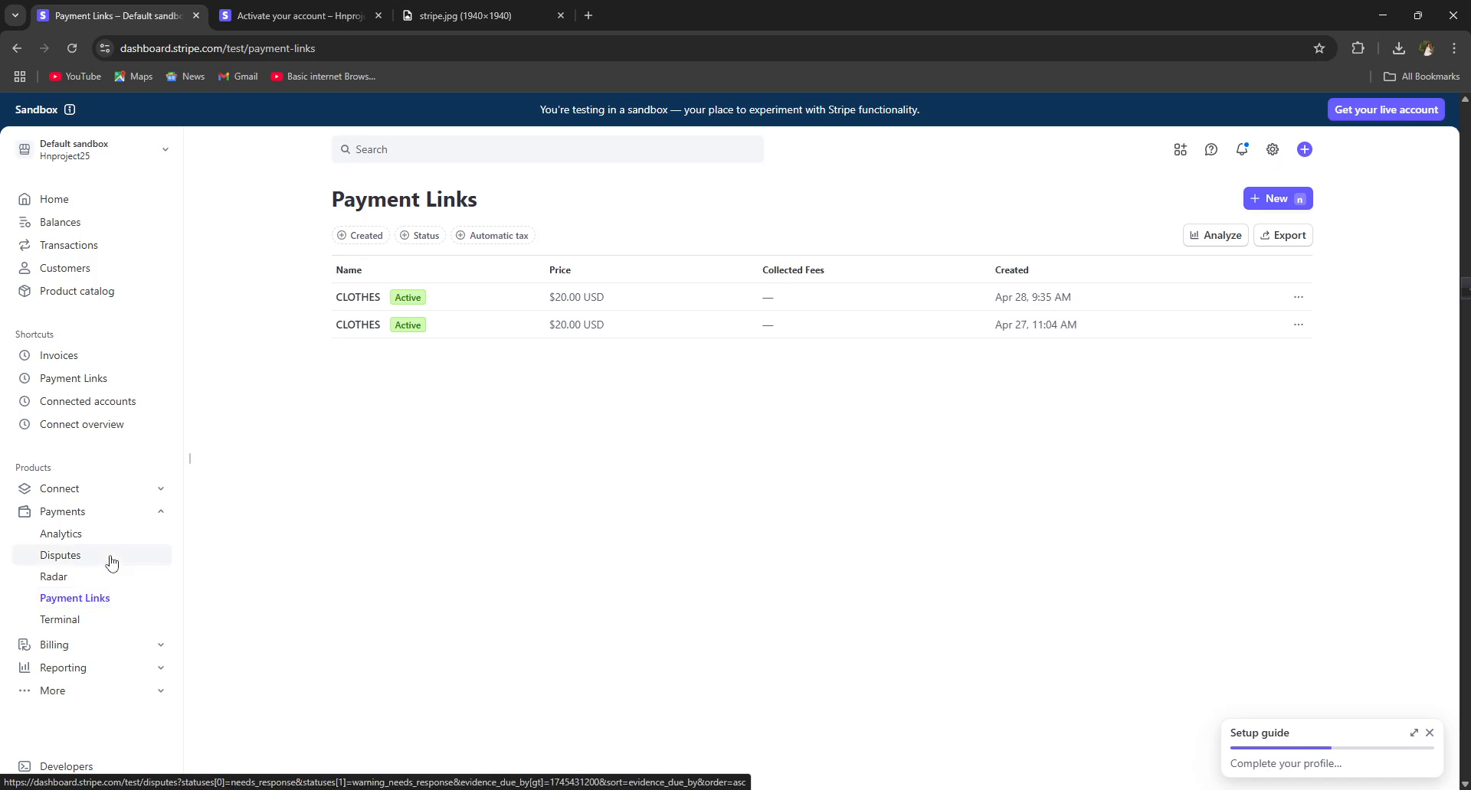
Step: Start a new payment link for CLOTHES at $20.00 USD, keeping Pay as the call-to-action
click(1274, 200)
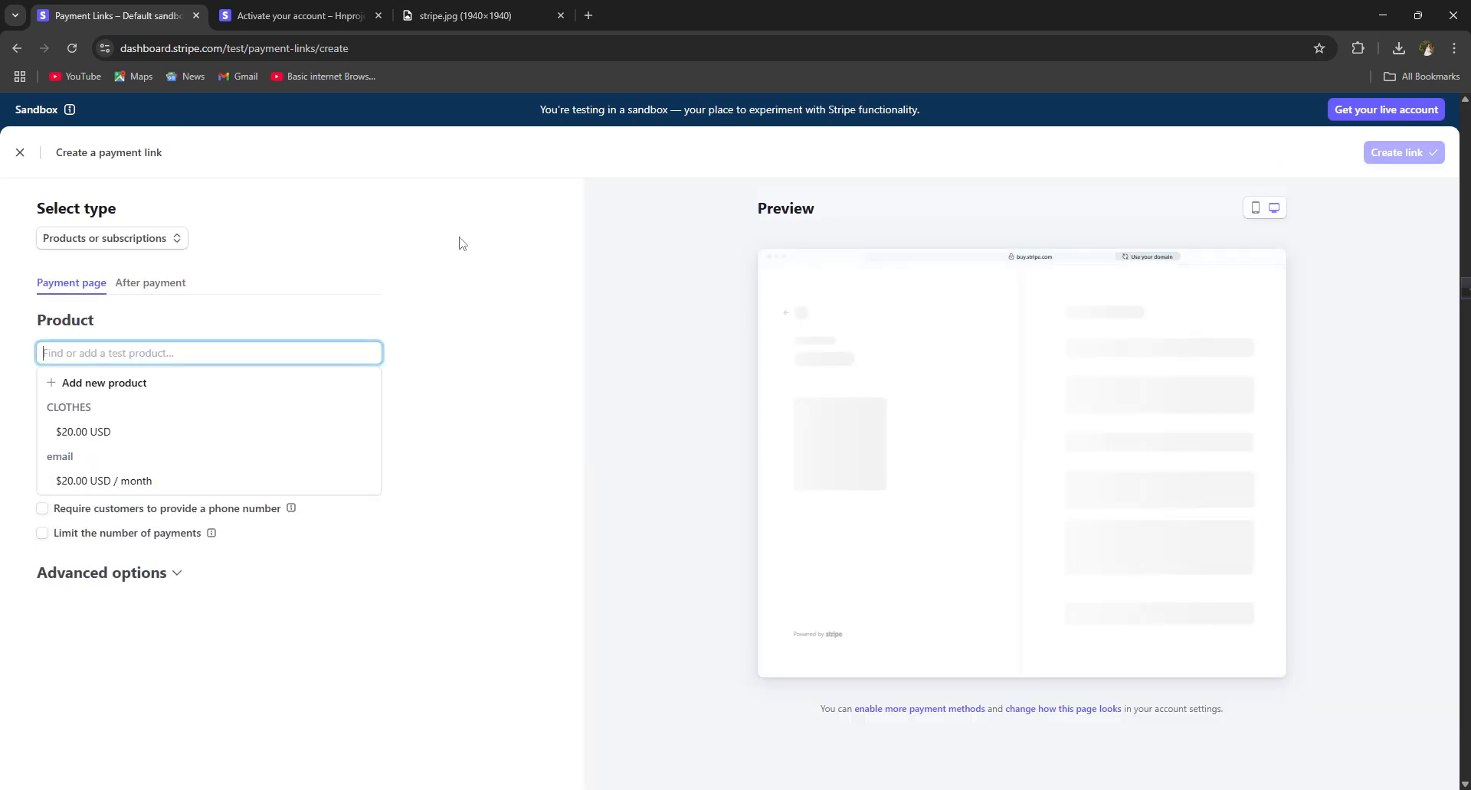
click(107, 431)
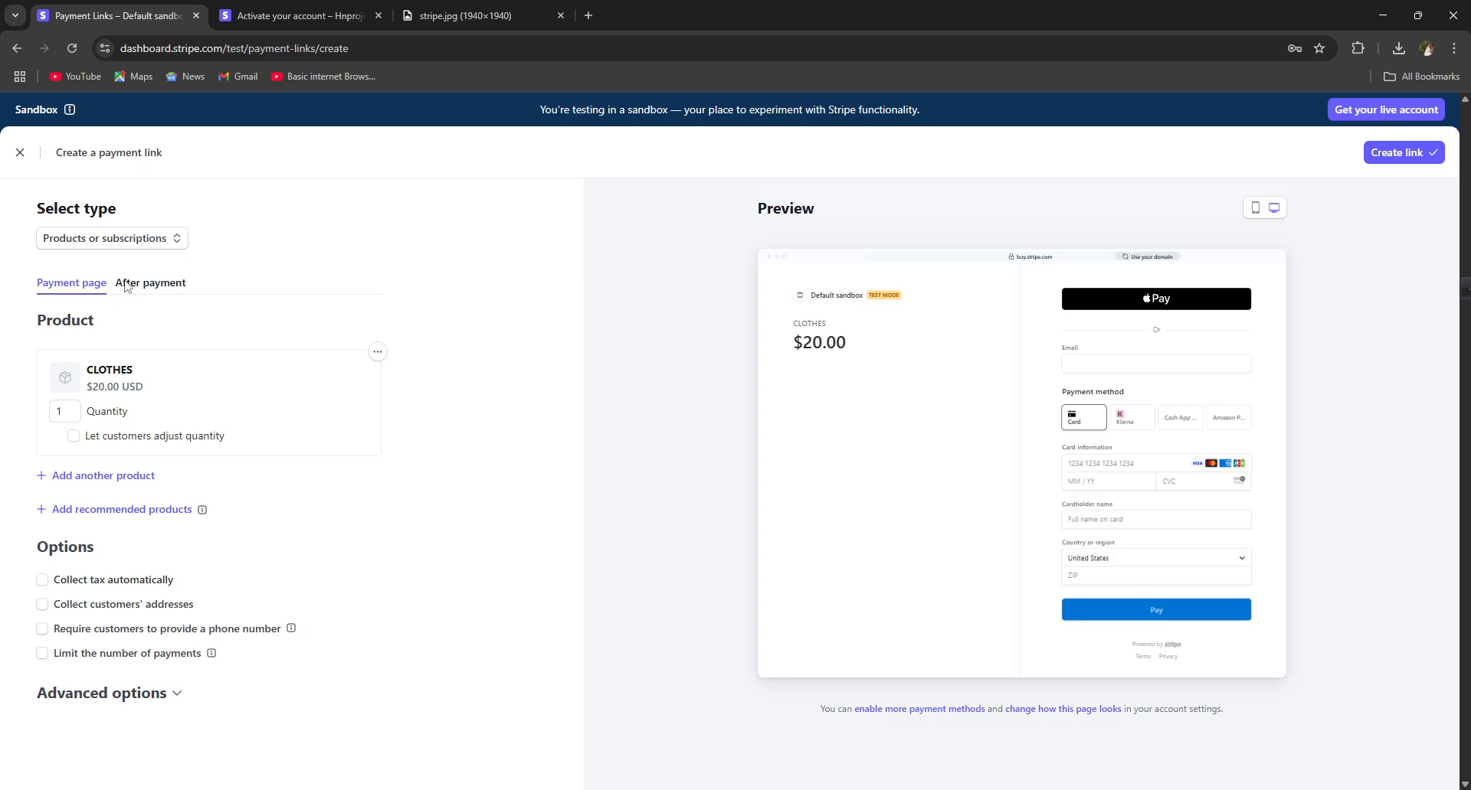
click(71, 697)
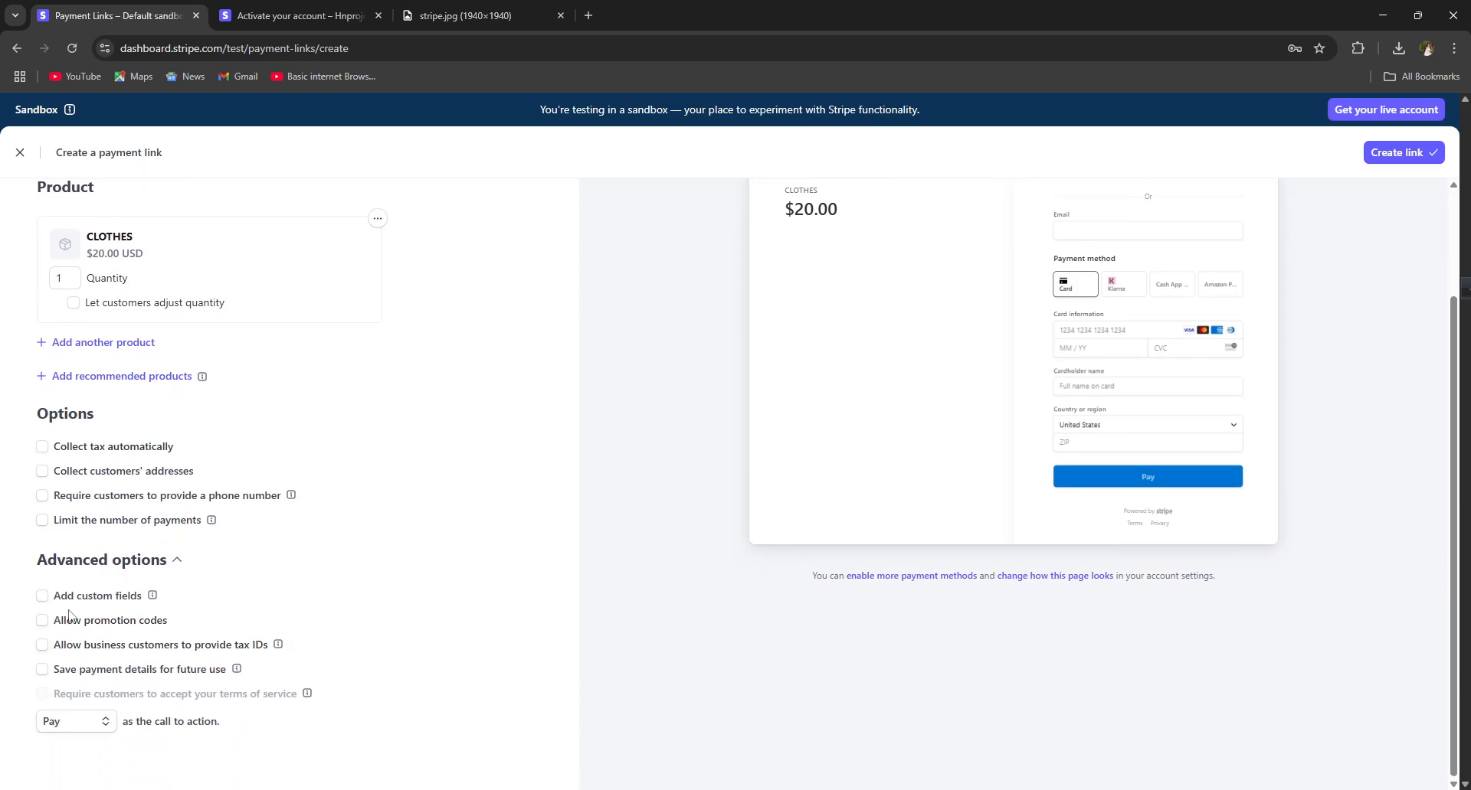
click(69, 723)
click(69, 724)
scroll(69, 724, up, 3)
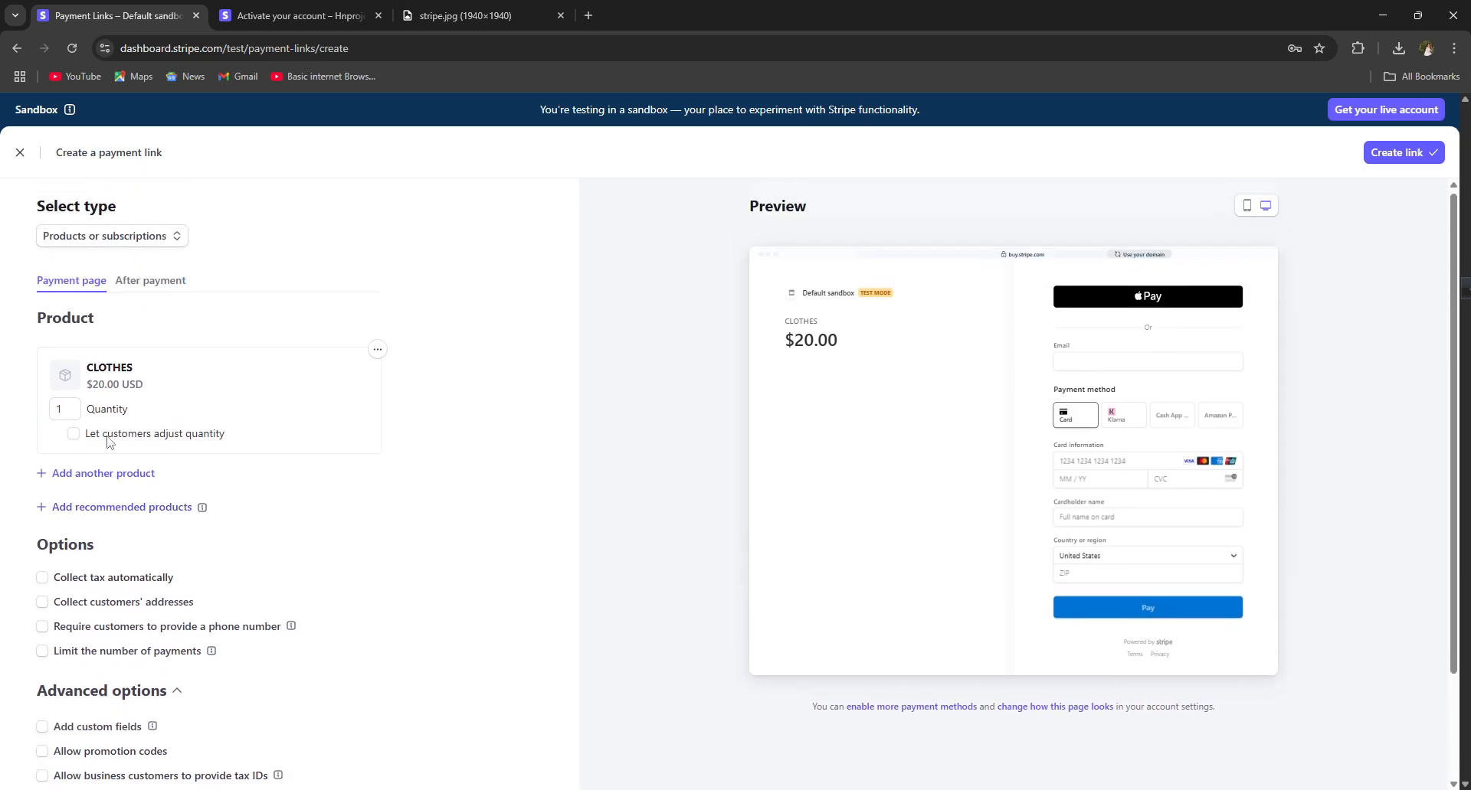
Step: Turn split payment on then off under After payment, and create the link
click(150, 283)
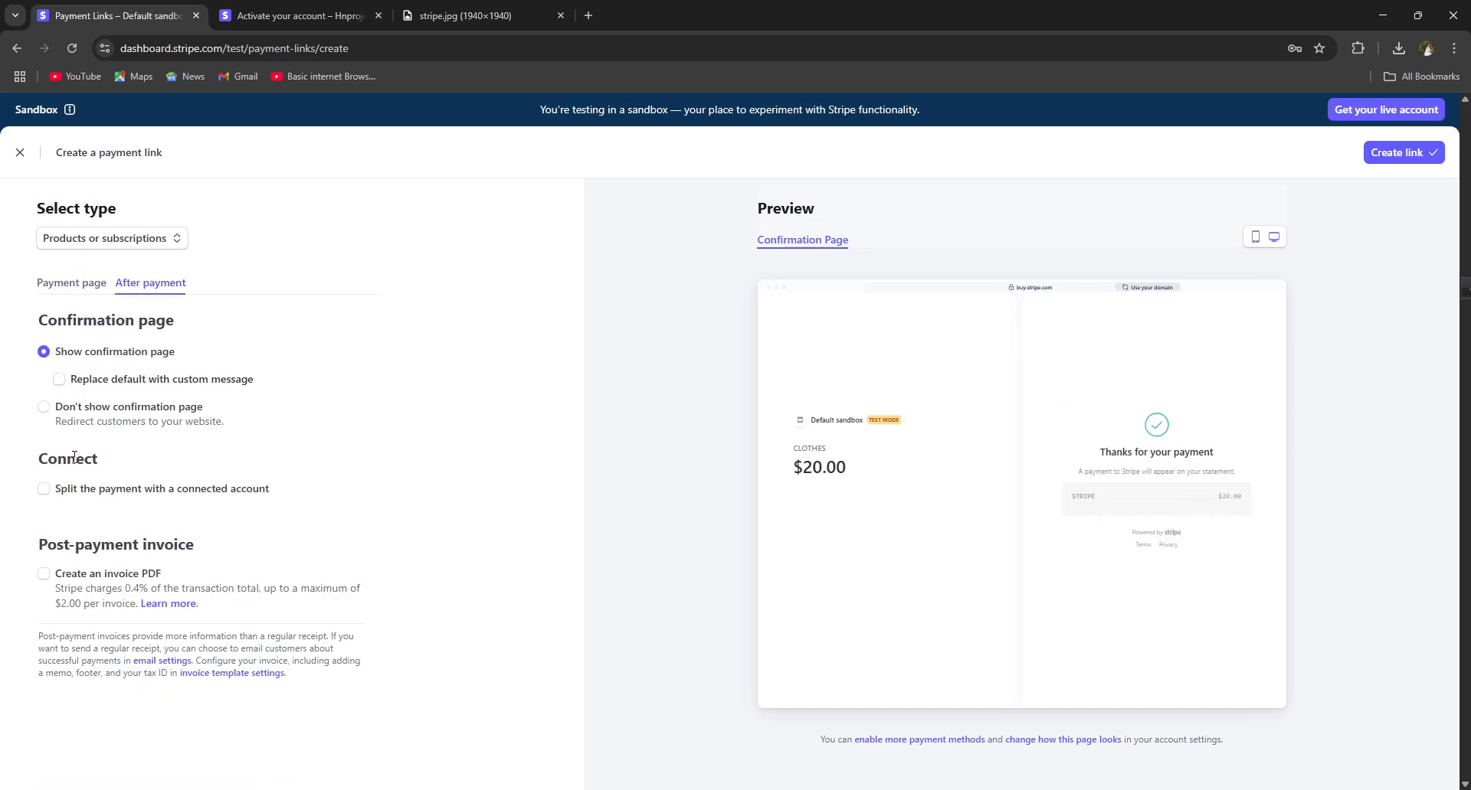
click(44, 489)
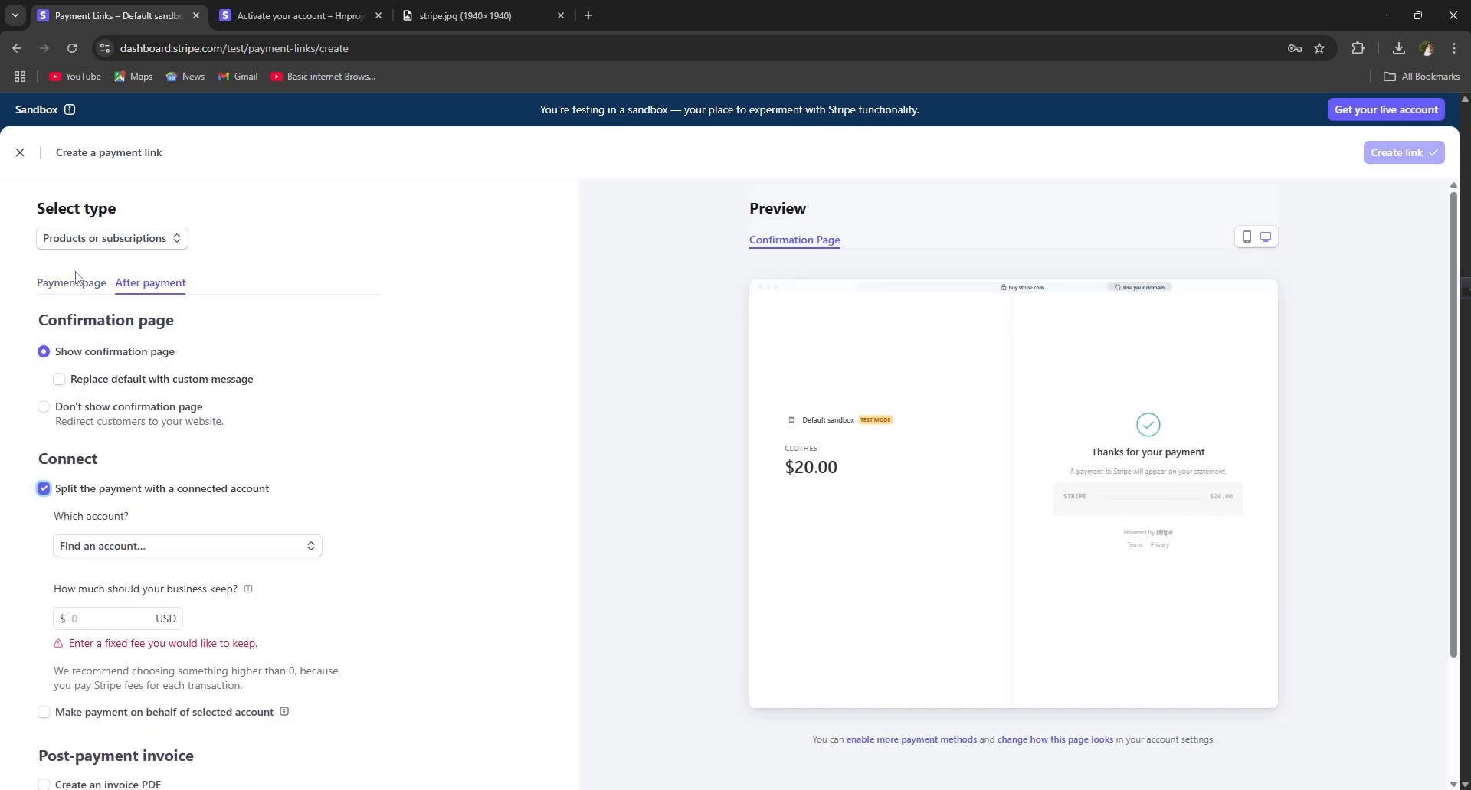
click(48, 298)
click(48, 288)
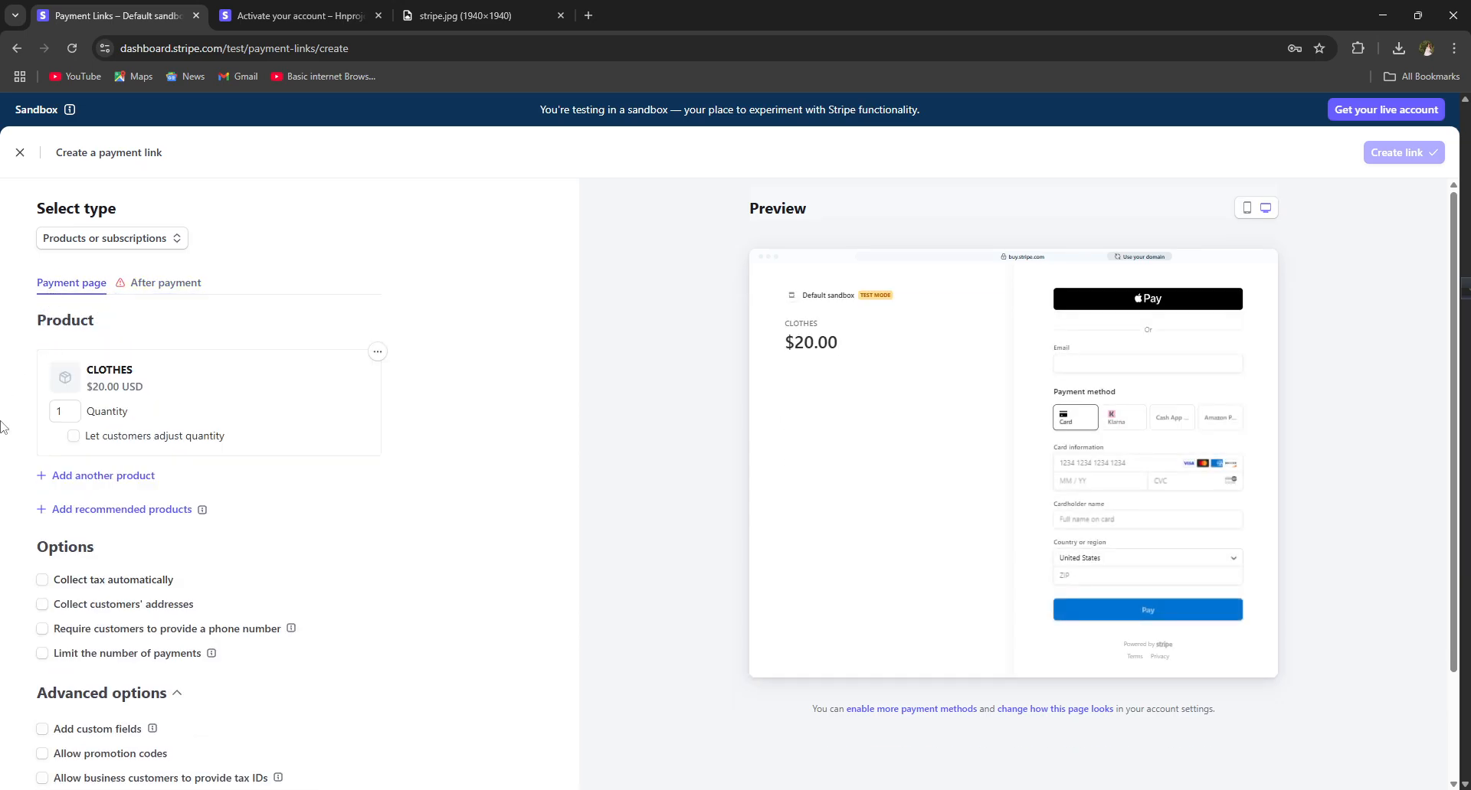
scroll(7, 421, down, 2)
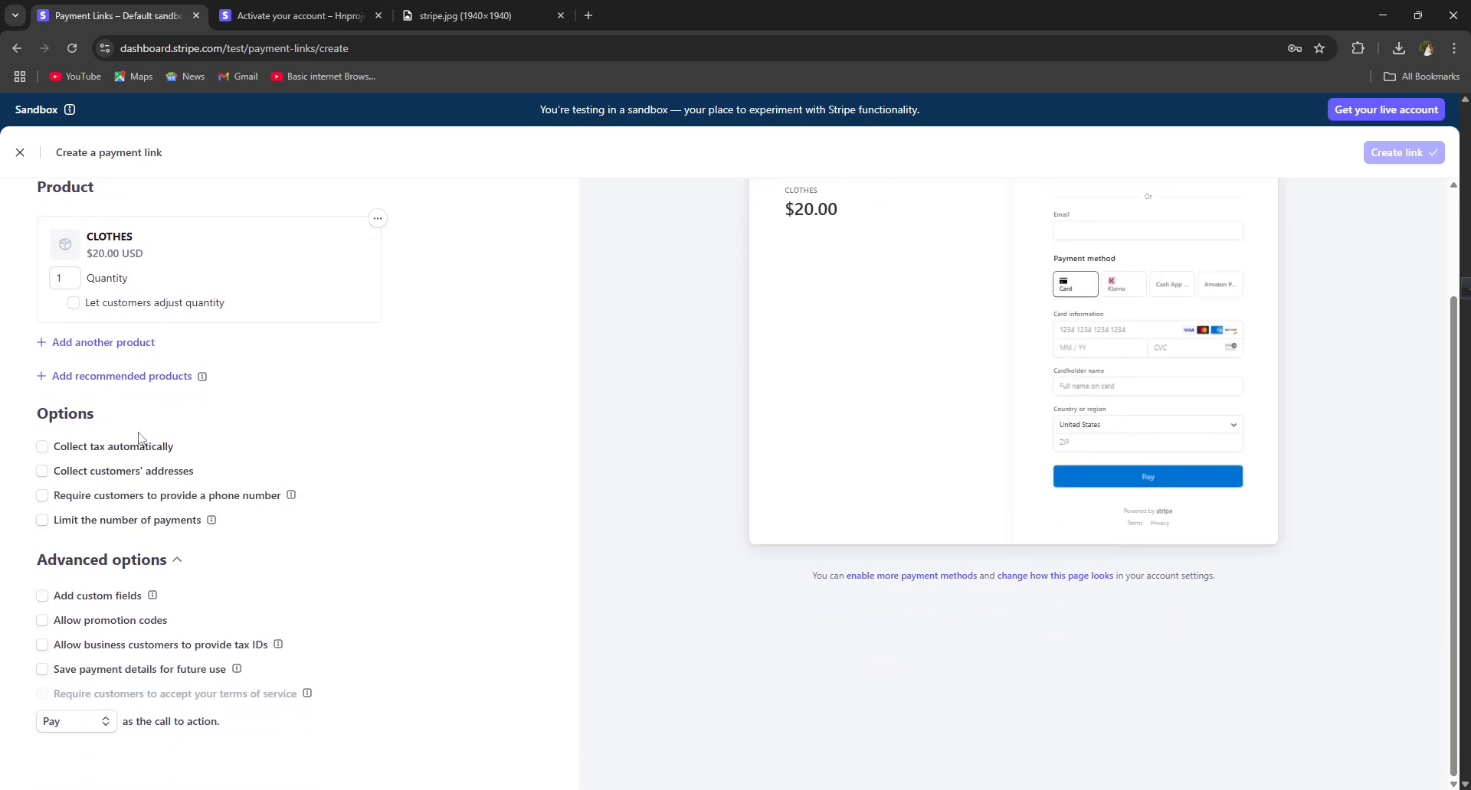
scroll(81, 449, up, 3)
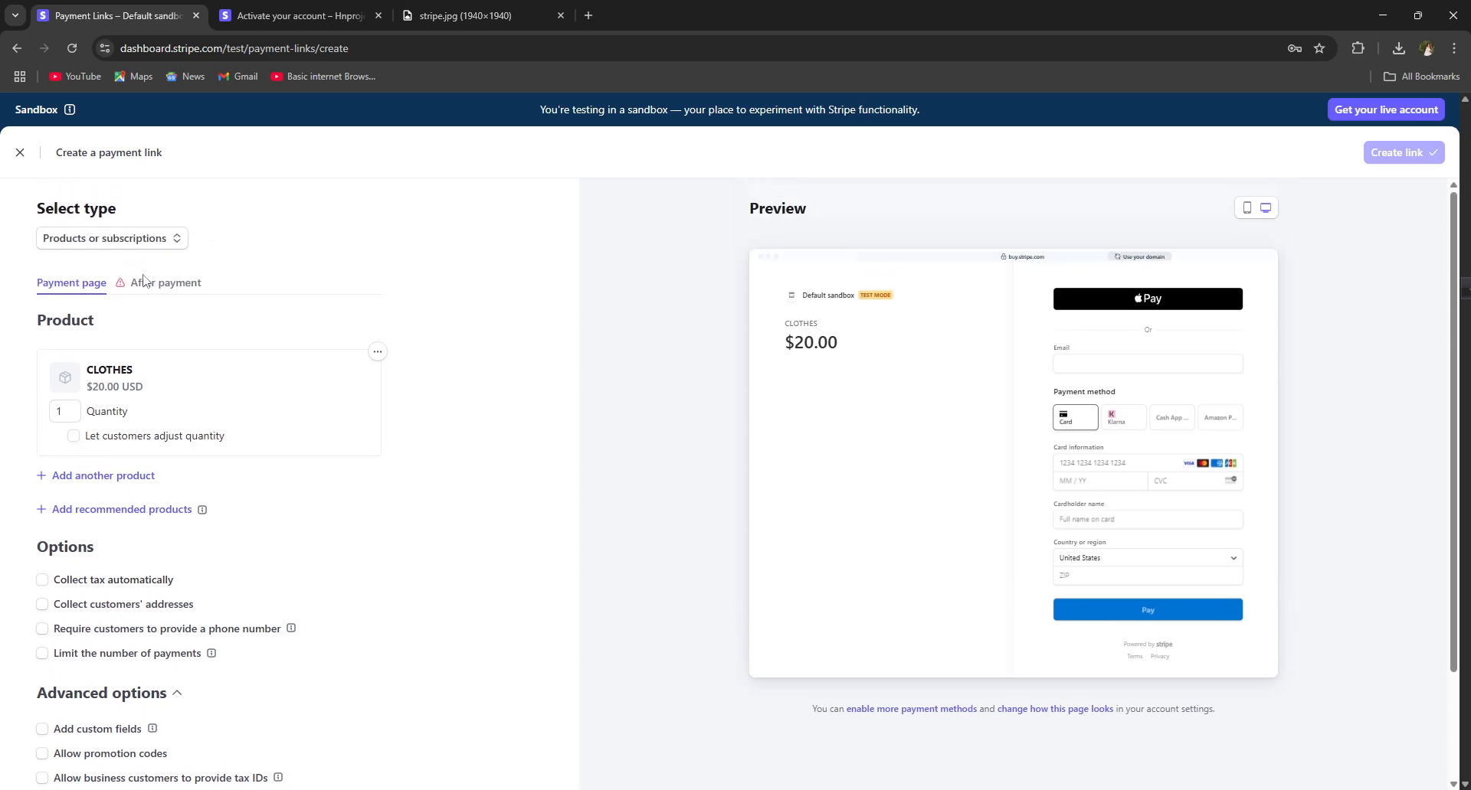
click(149, 284)
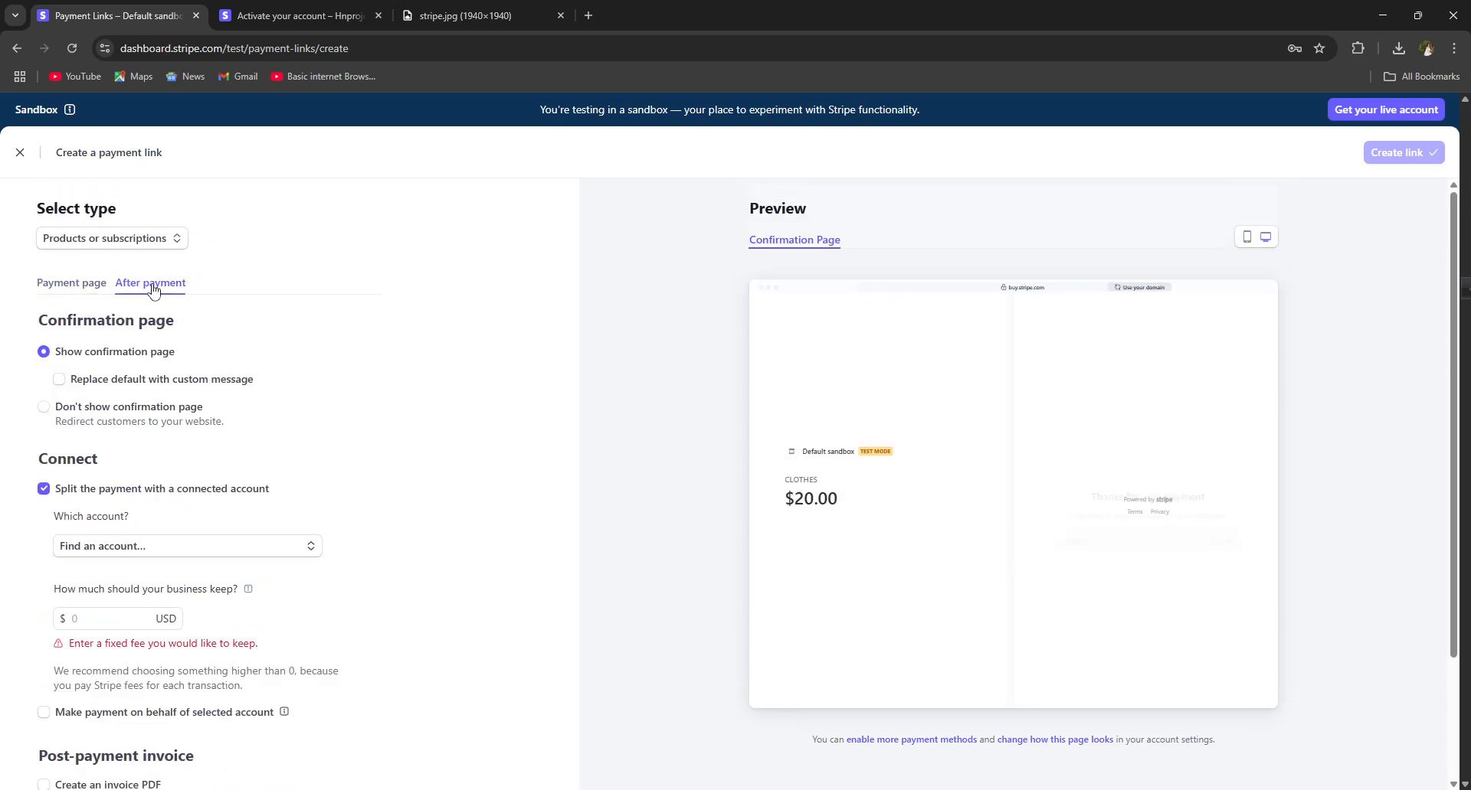
click(49, 351)
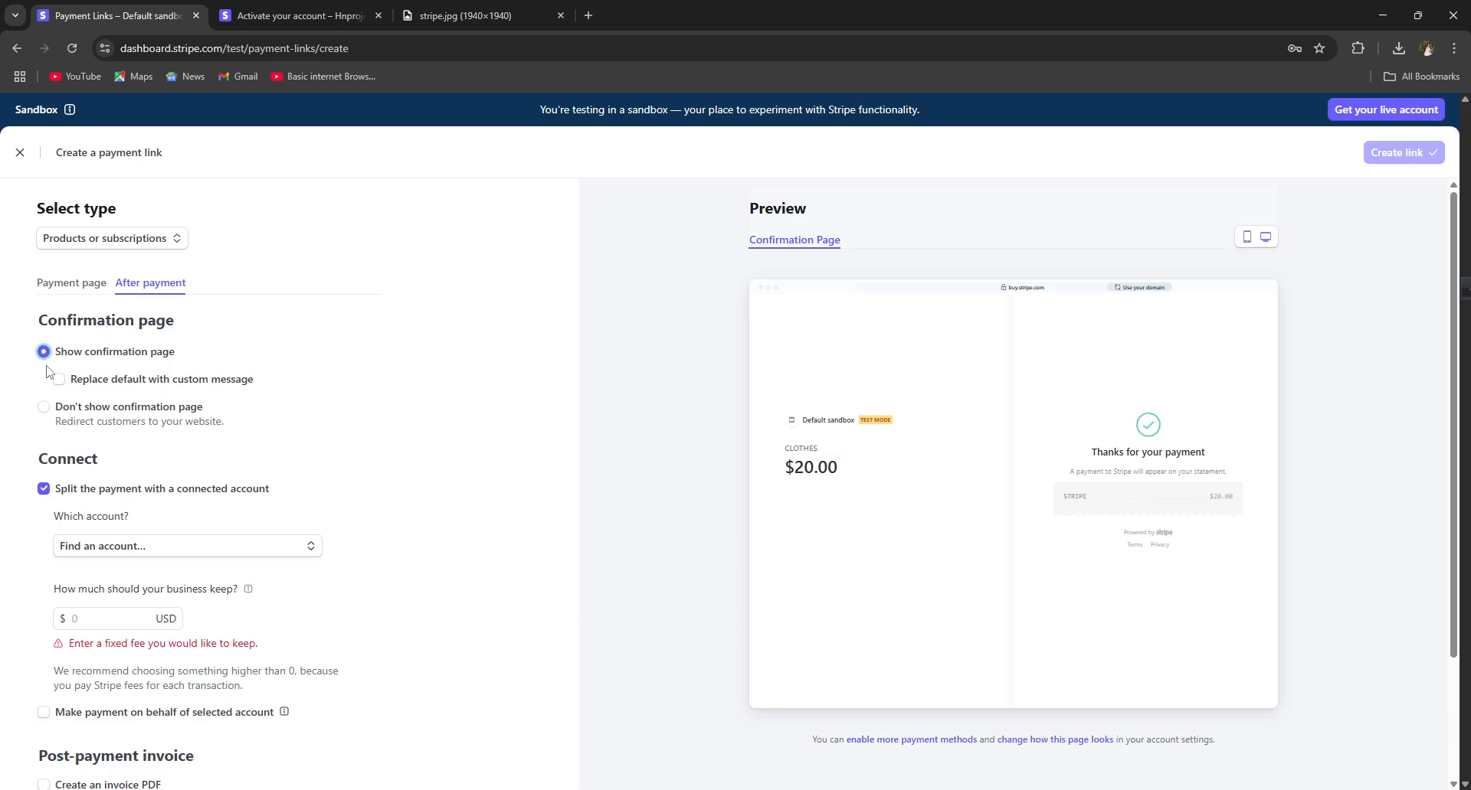
click(44, 488)
click(70, 290)
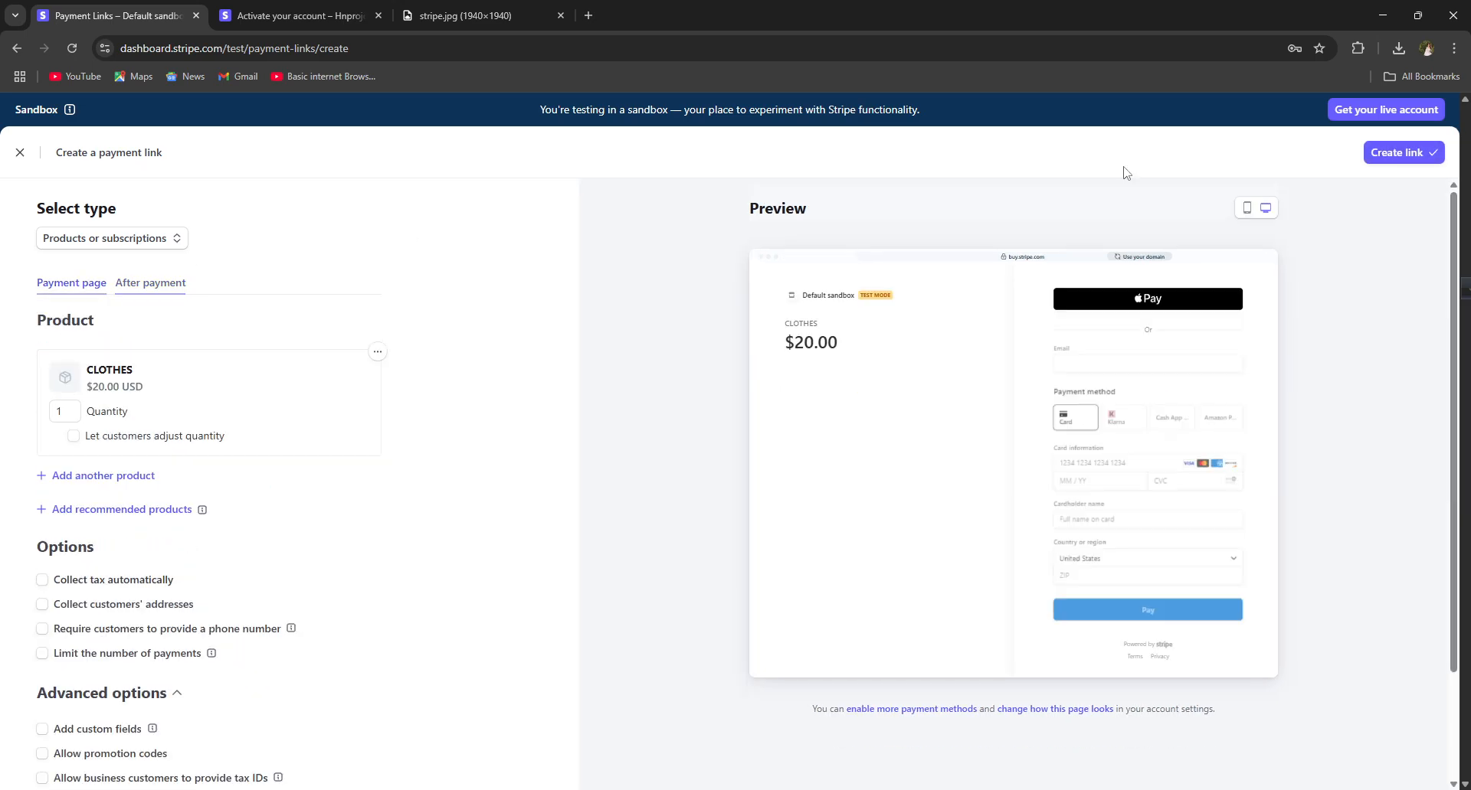
click(1406, 157)
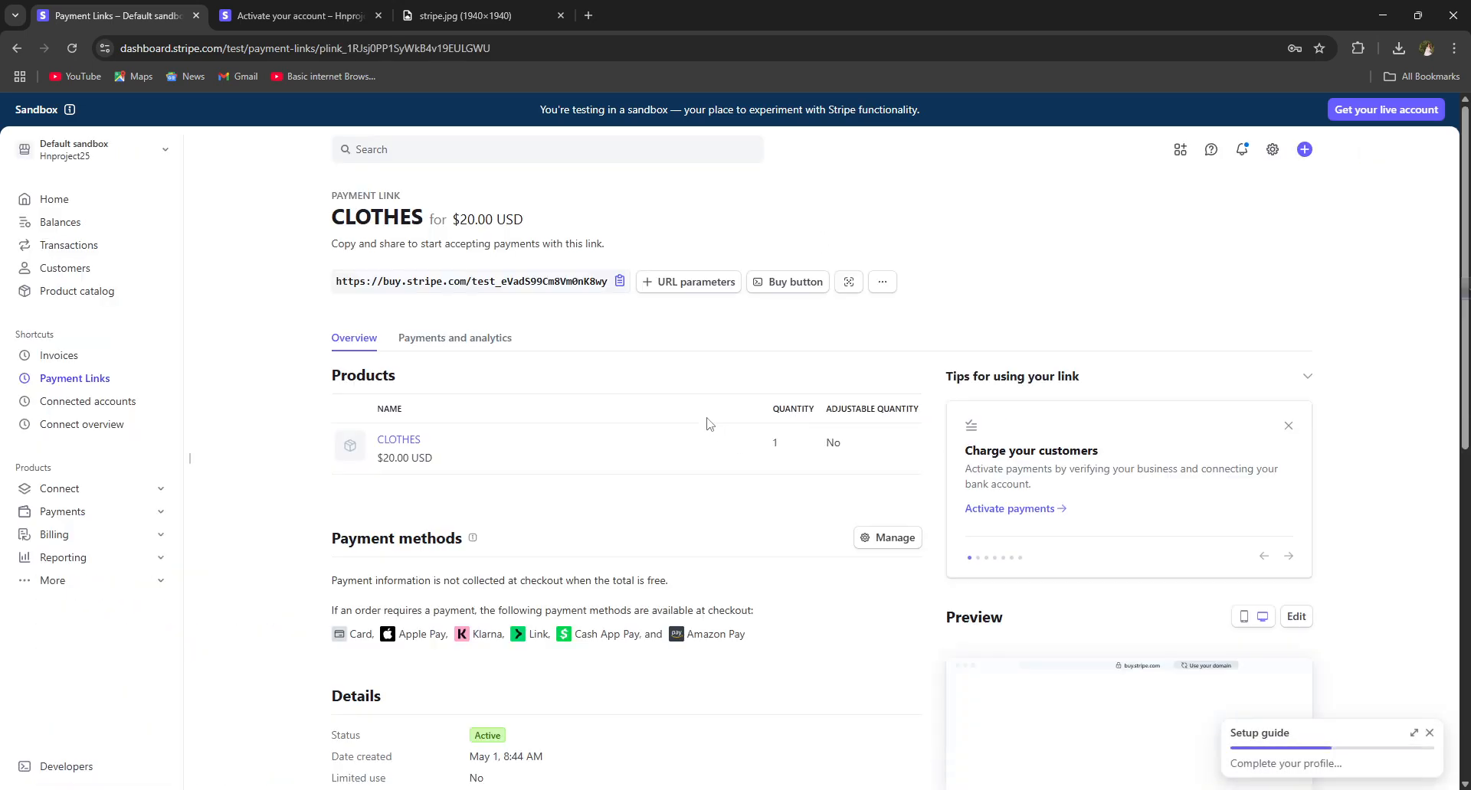
Step: Copy the new payment link's buy.stripe.com URL and switch to the stripe.jpg tab
click(619, 281)
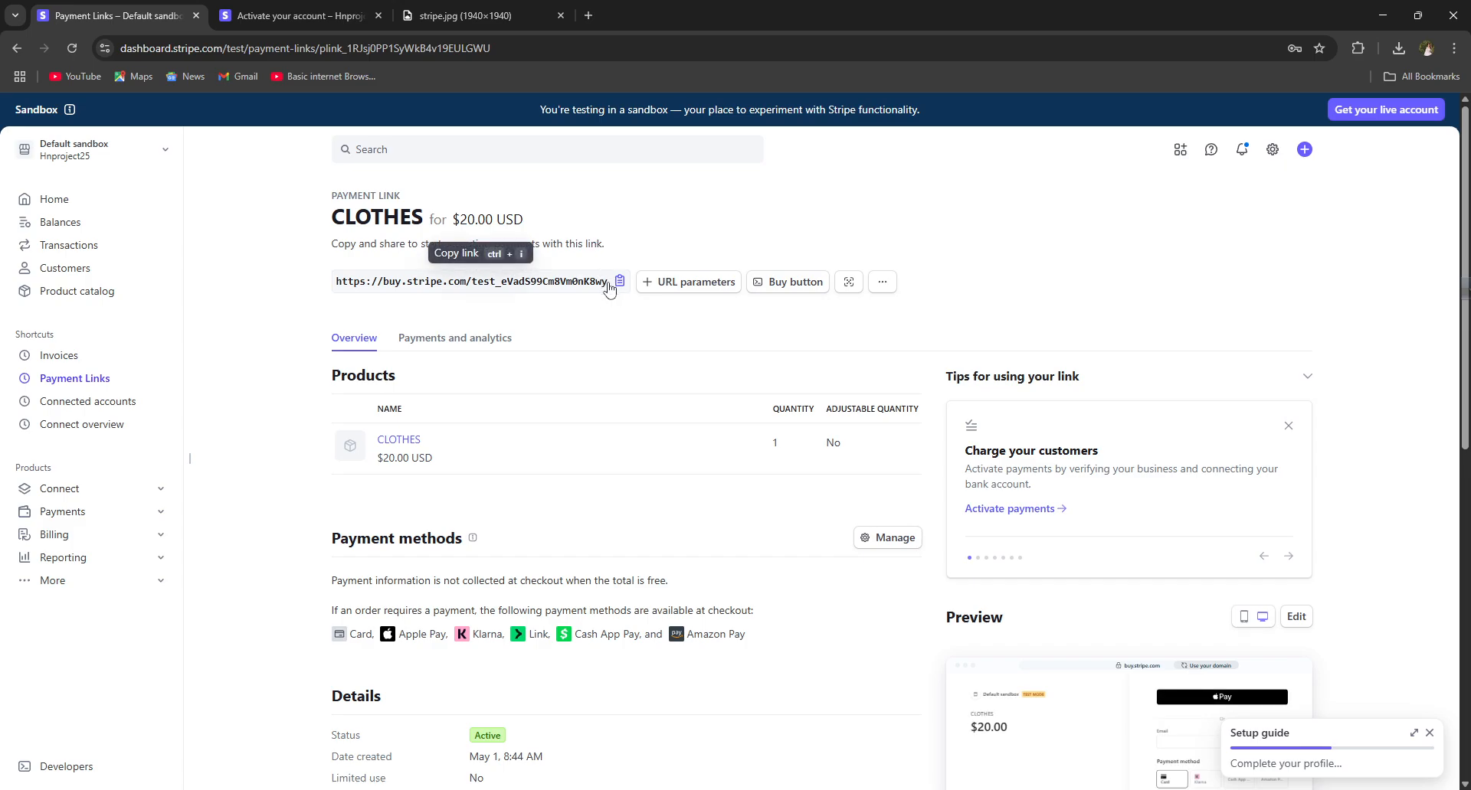
click(617, 284)
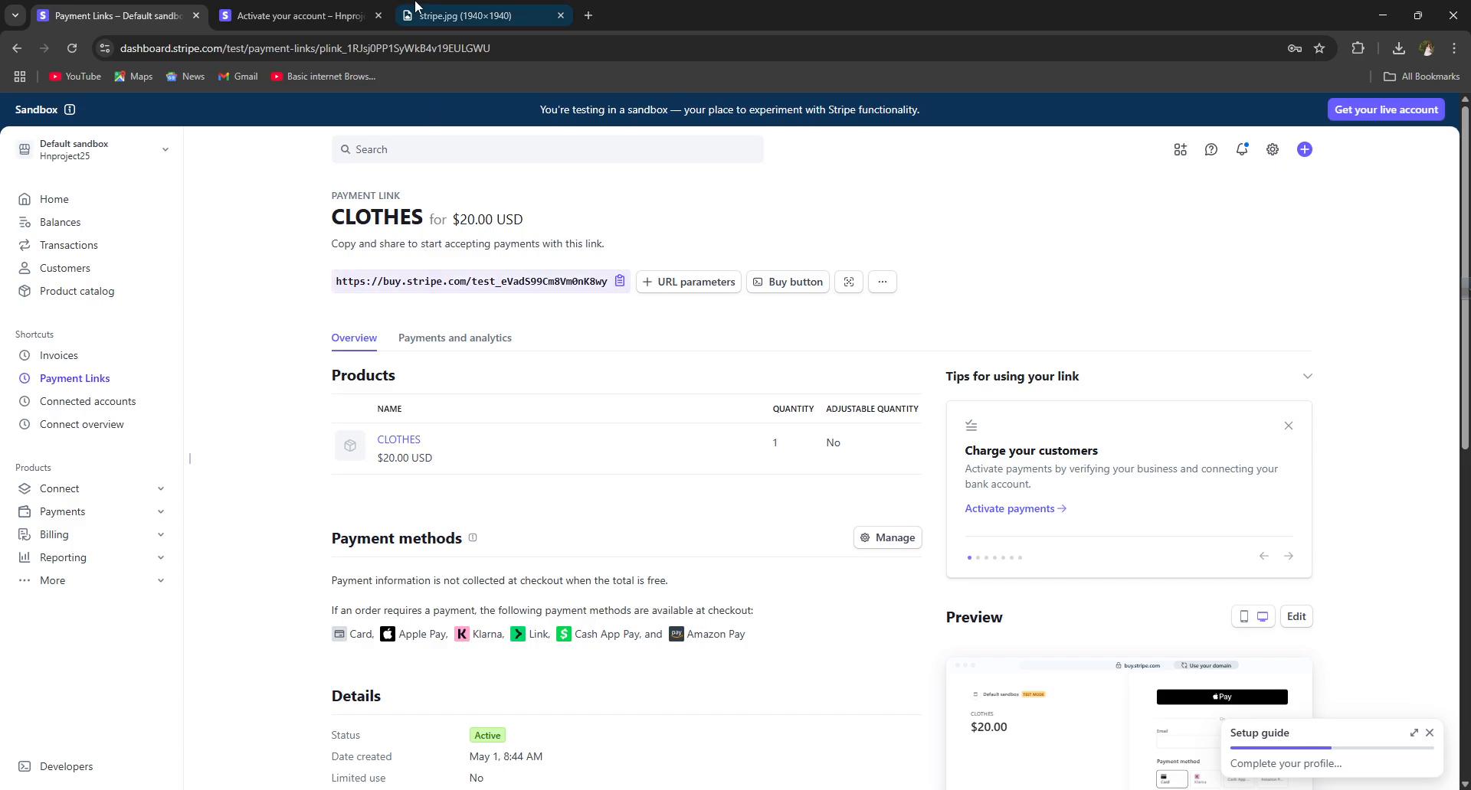
click(537, 14)
Step: Open a new Chrome tab showing the Google start page
click(588, 12)
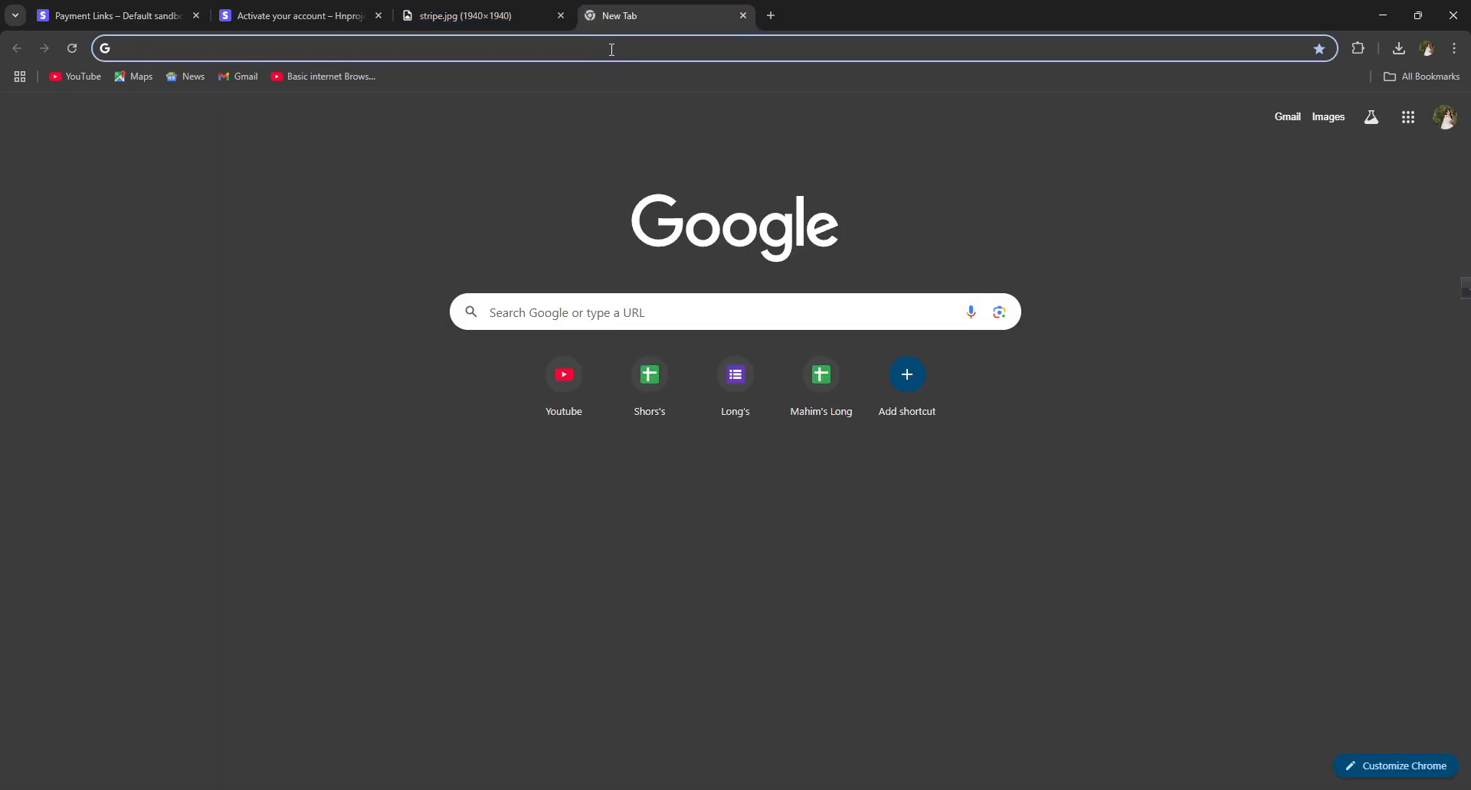
mouse_move(429, 6)
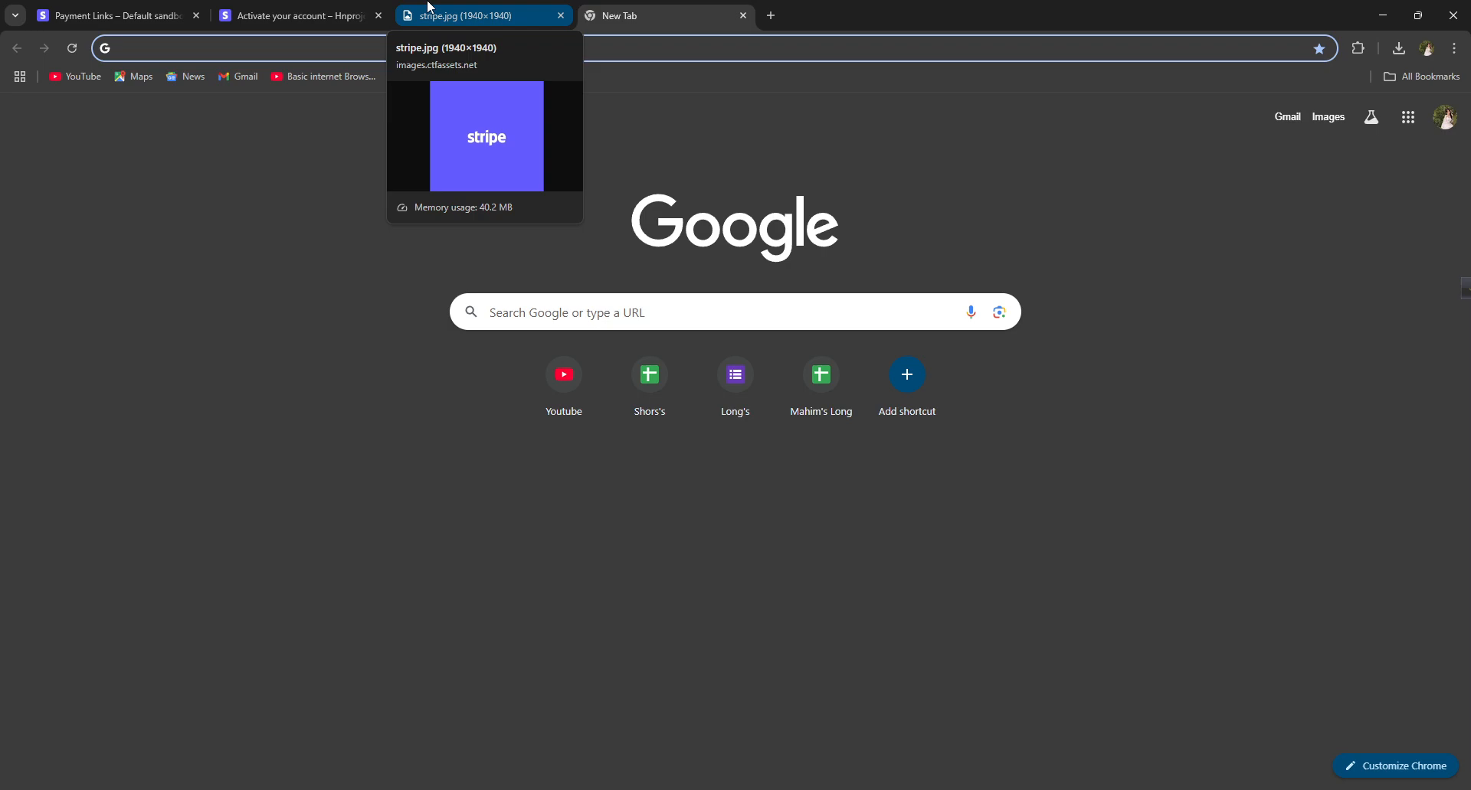
Step: Switch back to the 'Activate your account' tab at the Personal details step
click(268, 9)
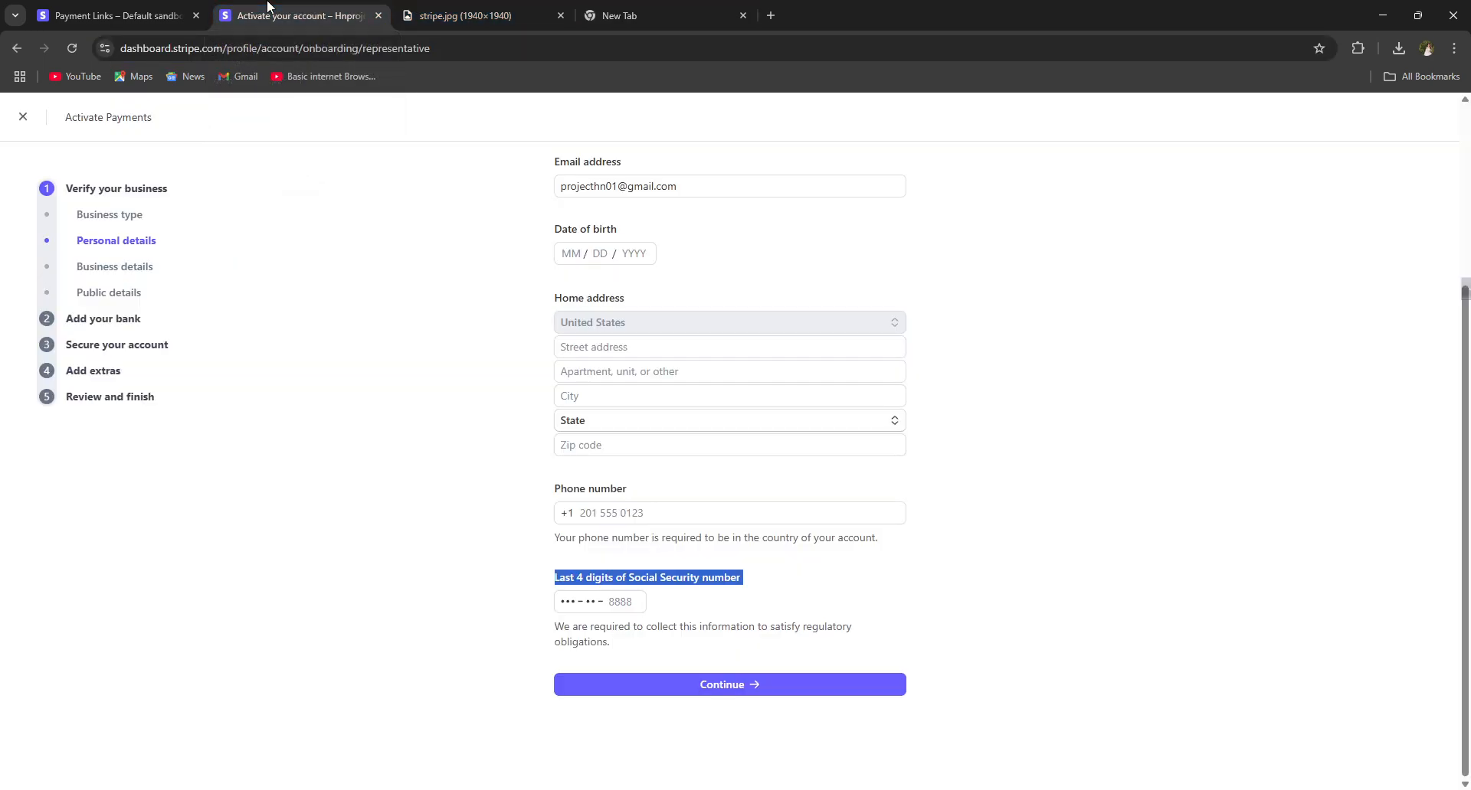